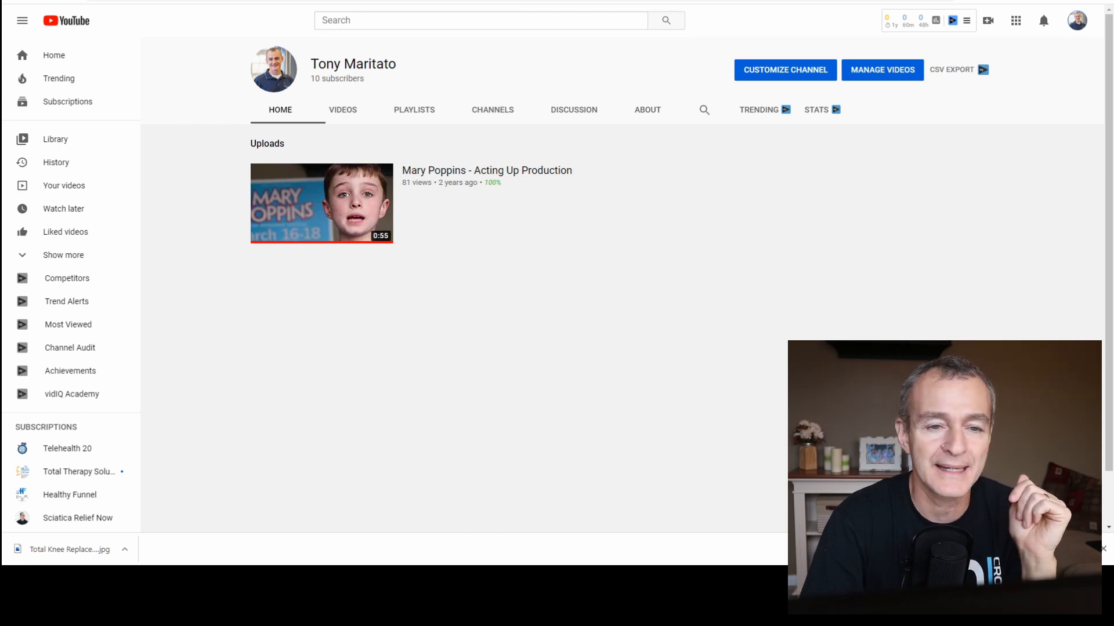
Open the account settings and go through channel management to the form for creating a new channel.
click(1078, 21)
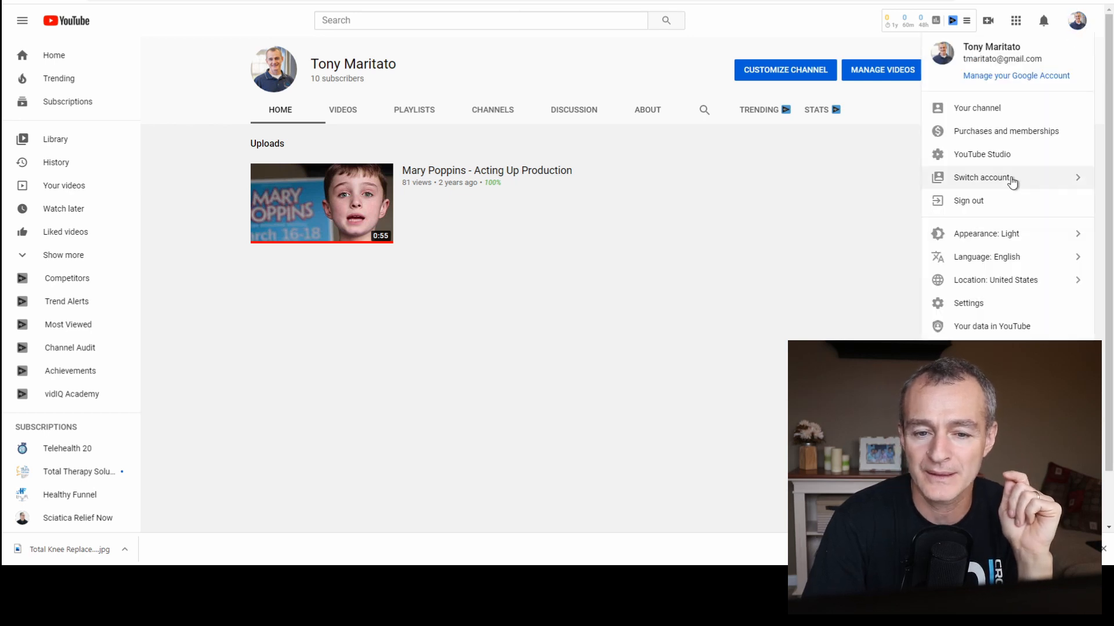
click(969, 304)
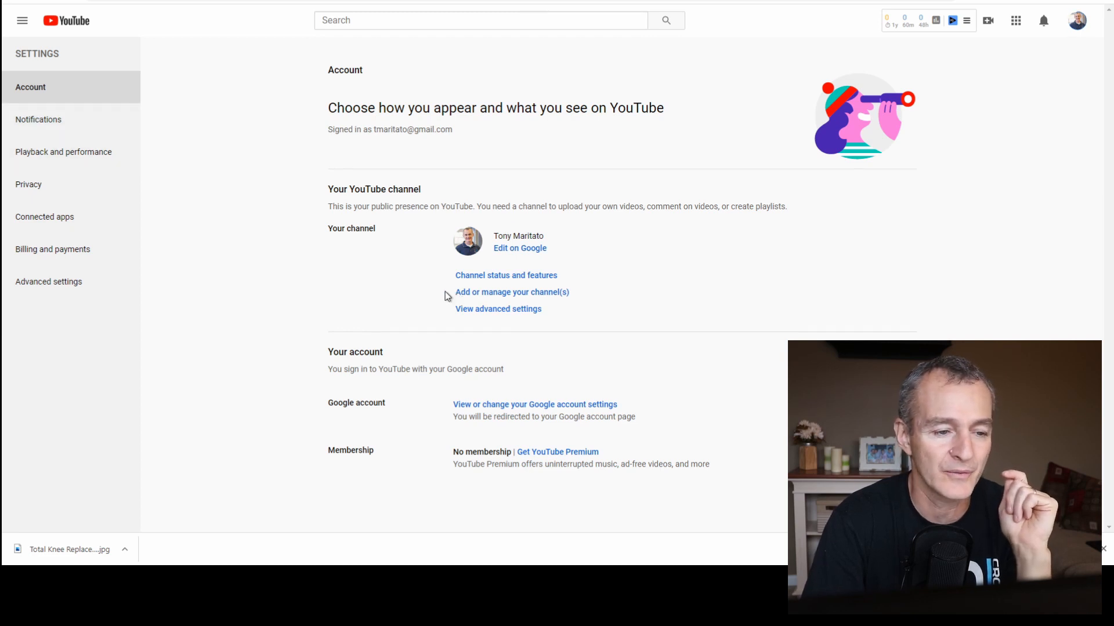
drag(445, 293, 579, 301)
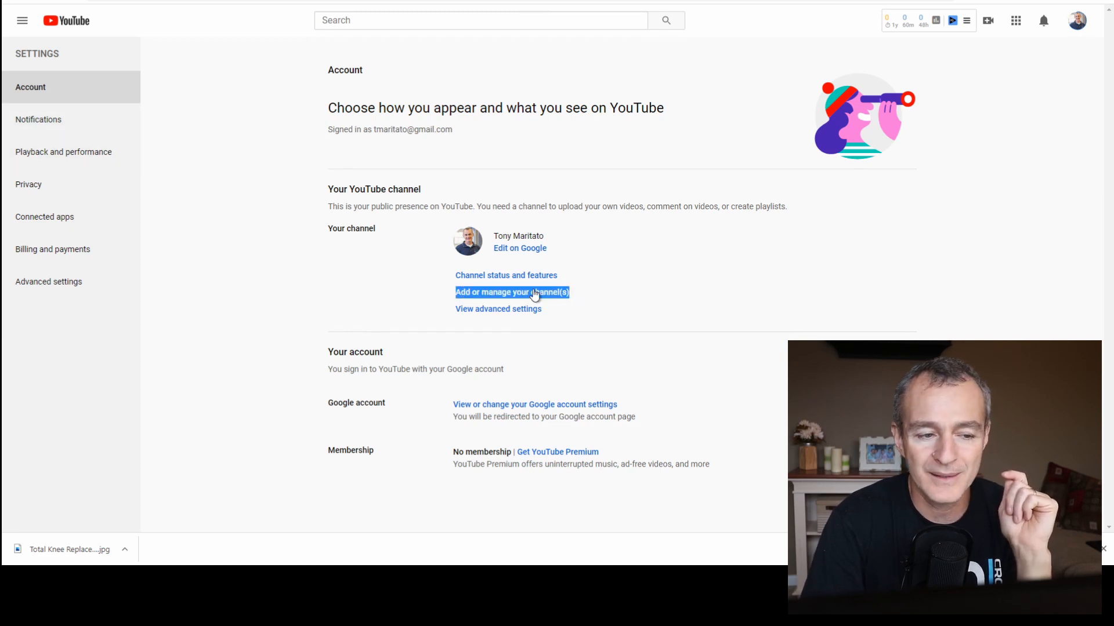
click(497, 296)
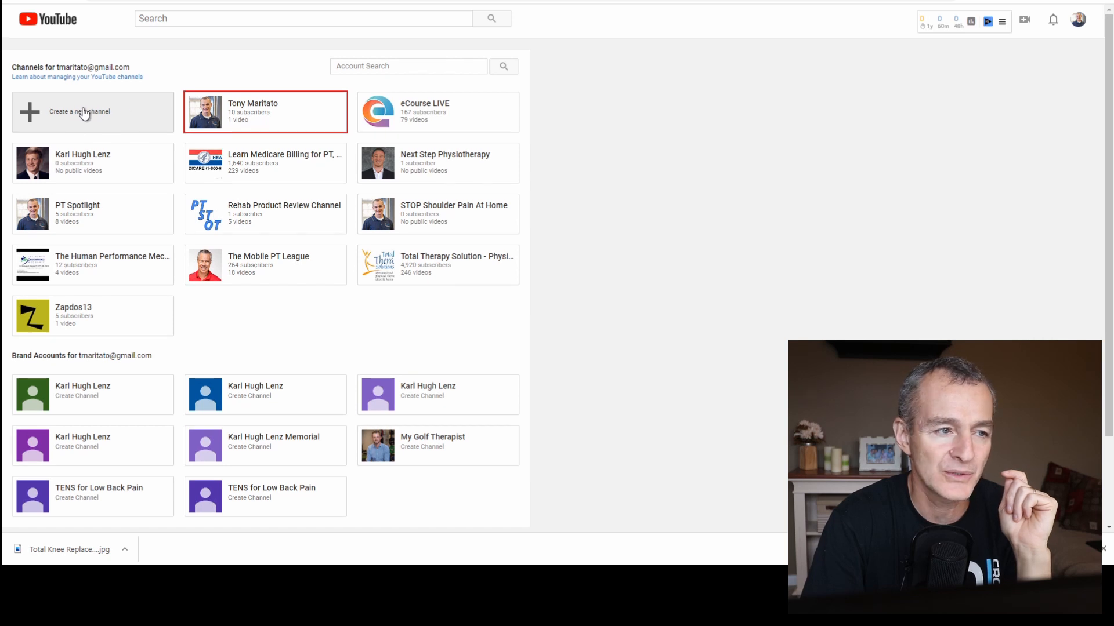
click(84, 113)
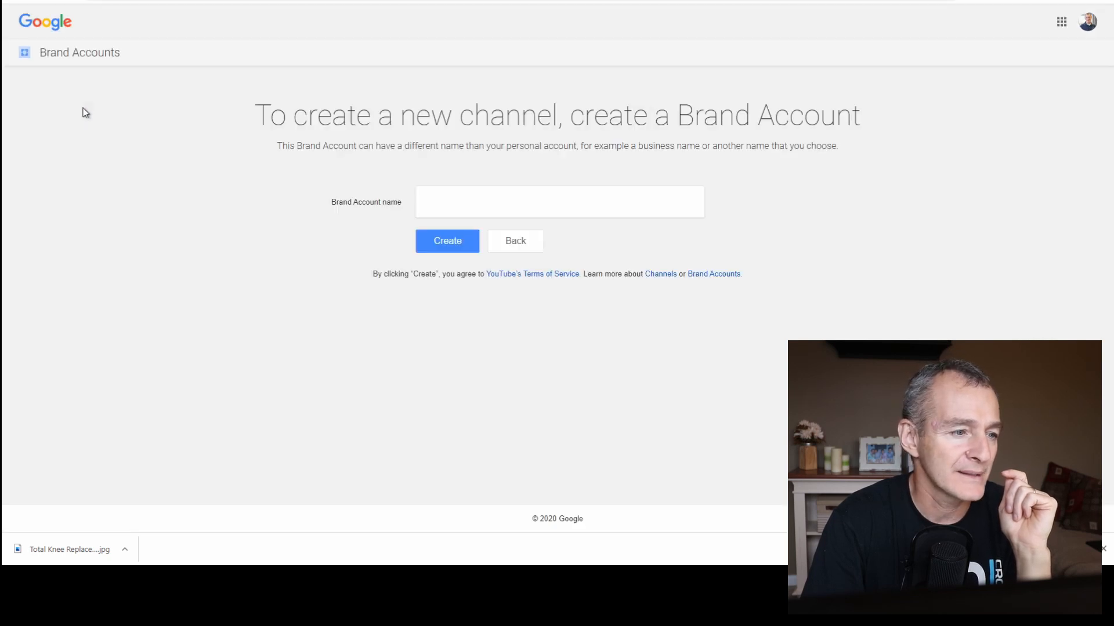
Create a Brand Account named "TENS for Low Back Pain" for the new channel.
click(481, 211)
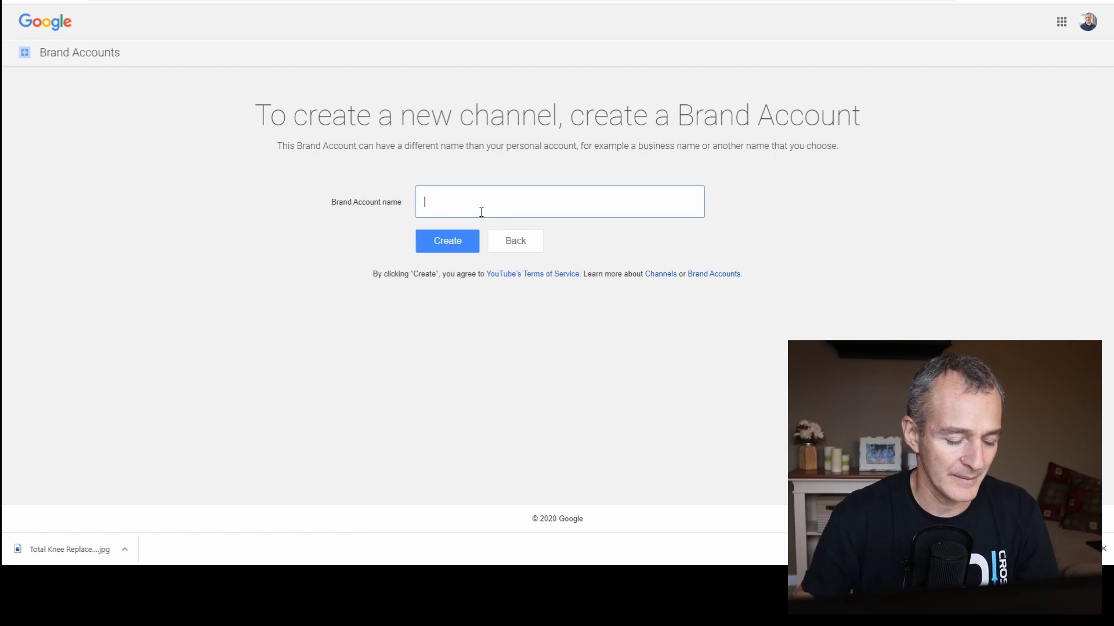
text(TENS for )
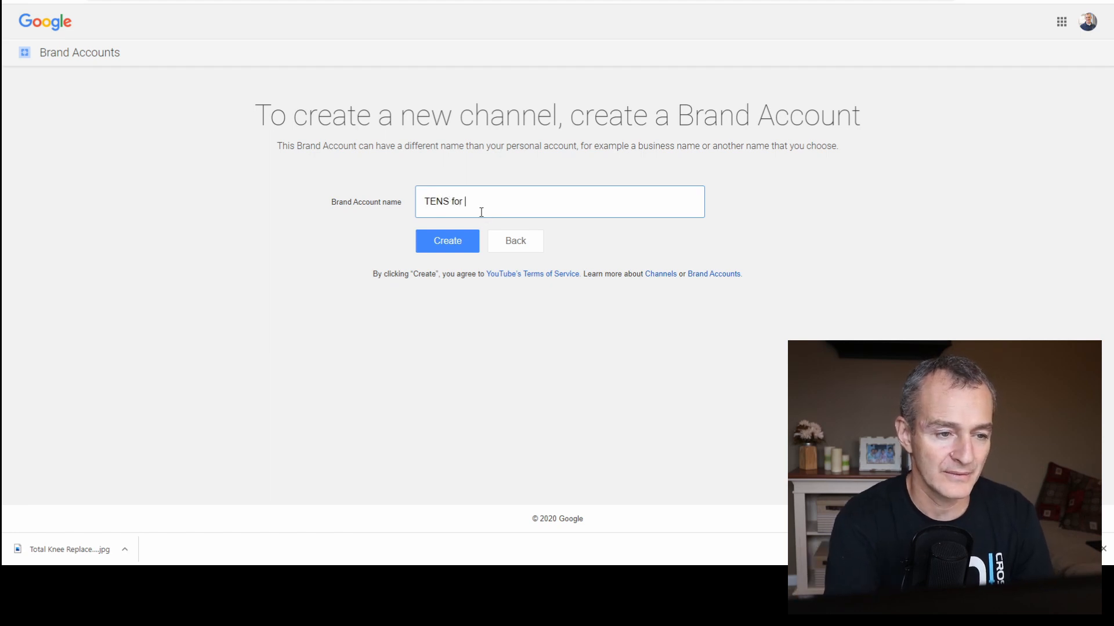
text(Low Back)
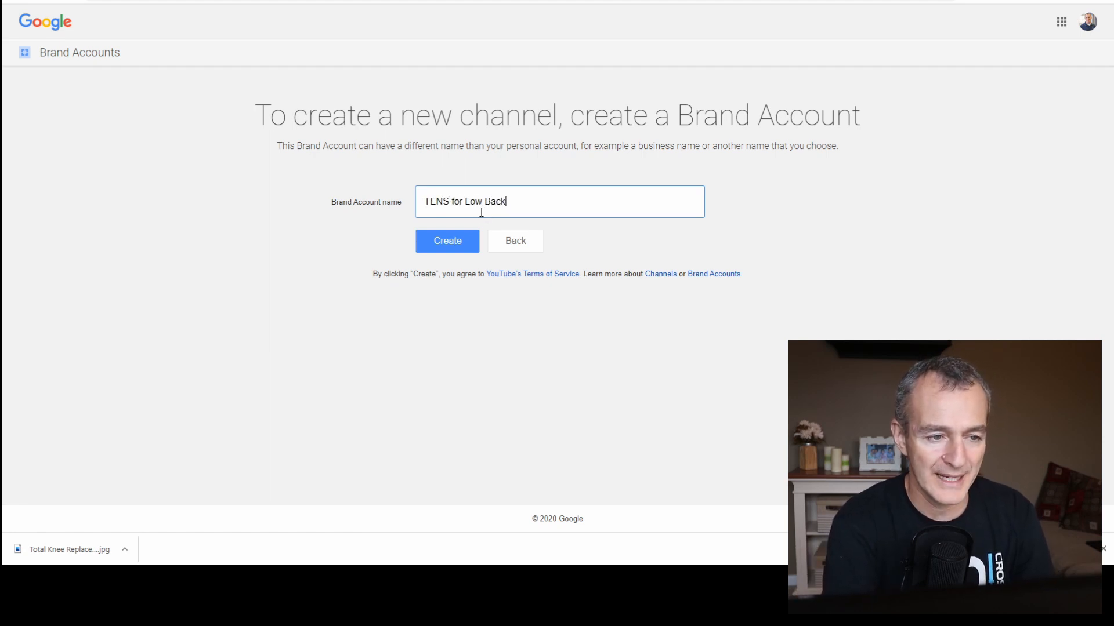
text( Pain)
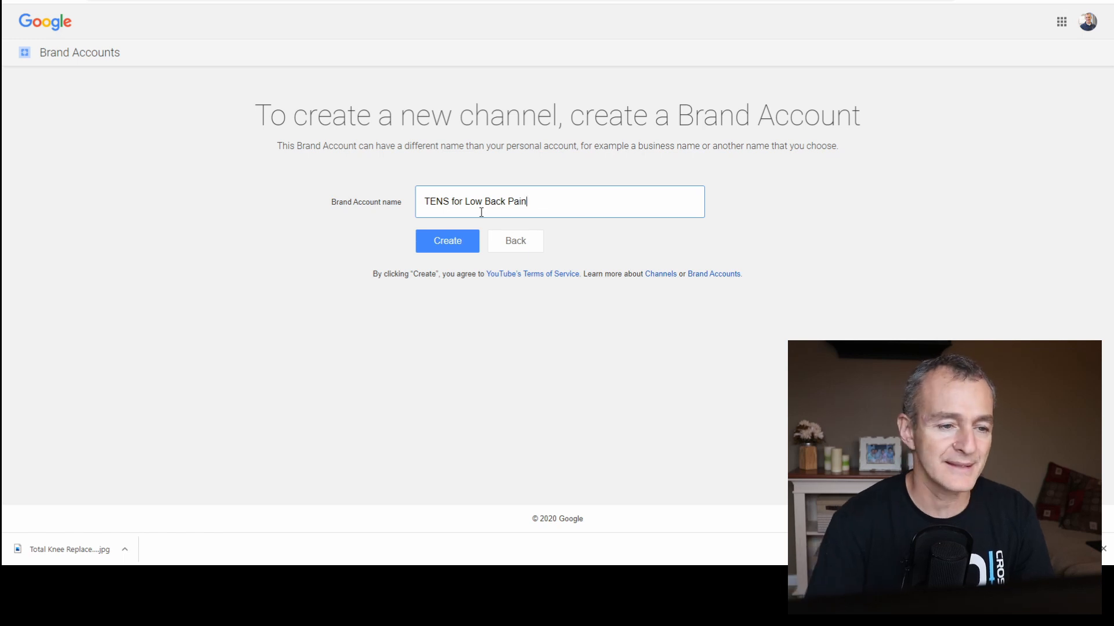
click(432, 248)
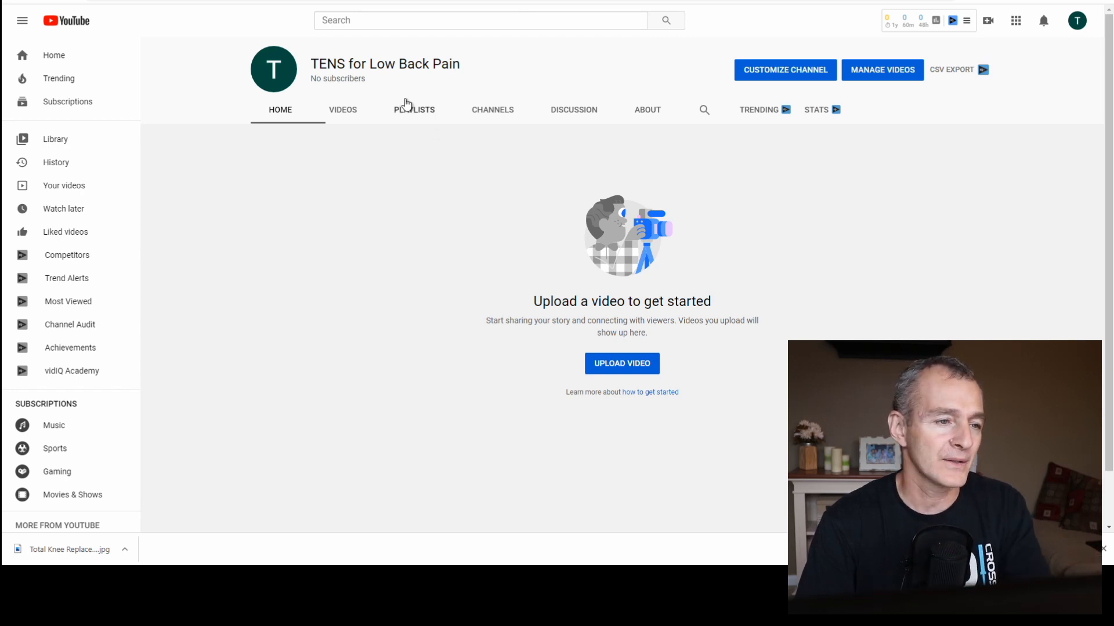
Open the new channel's branding customization, dismissing the Studio introduction, its tour video and the feature tips.
click(787, 72)
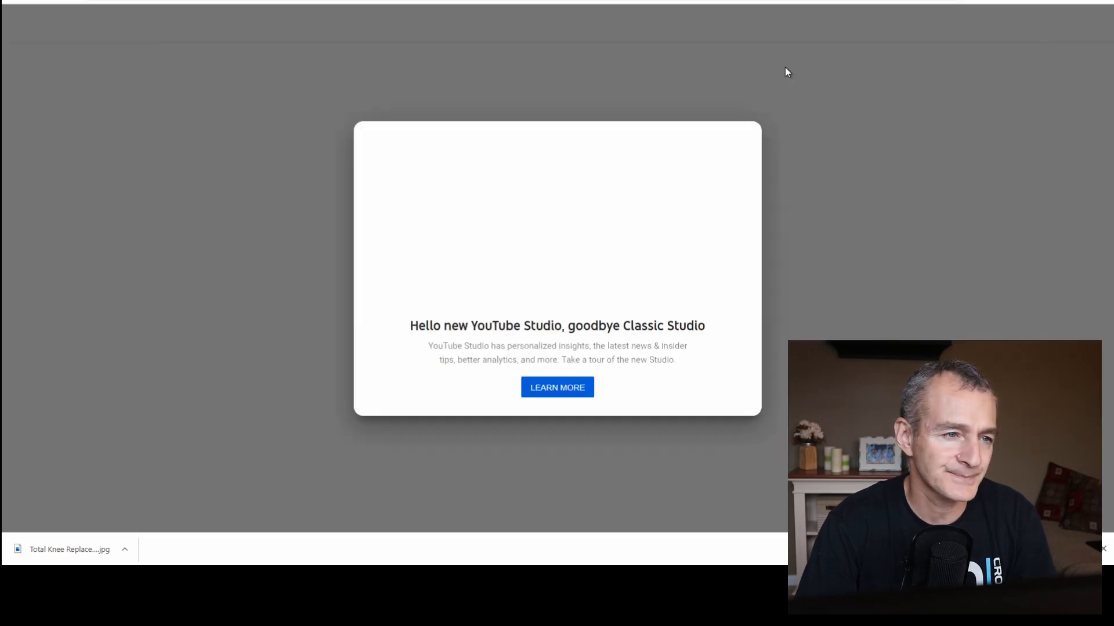
click(547, 391)
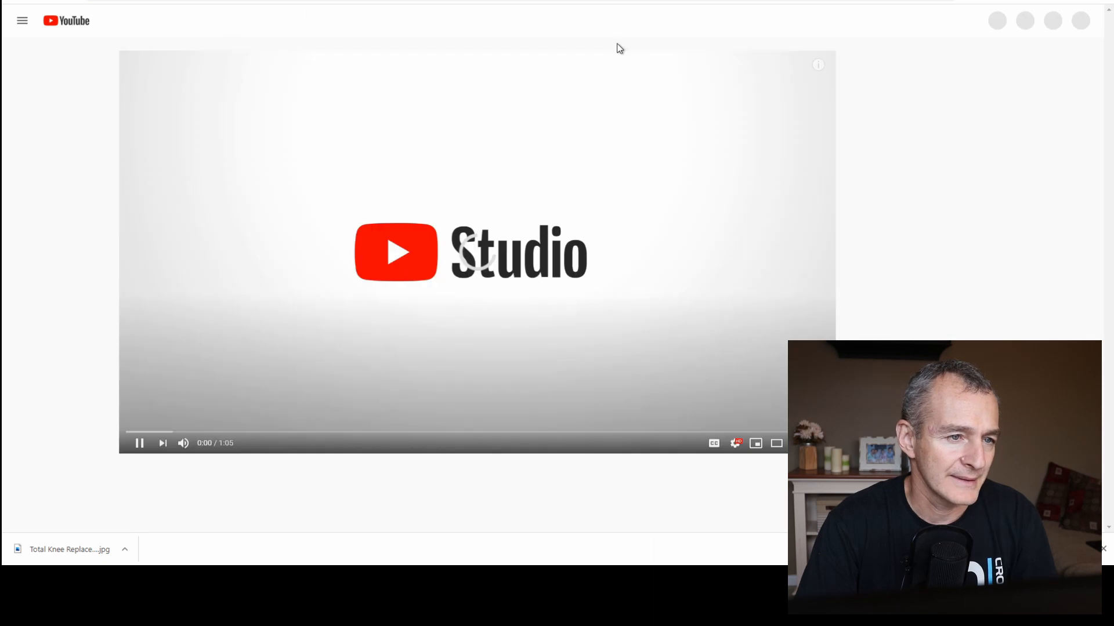
key(ctrl+w)
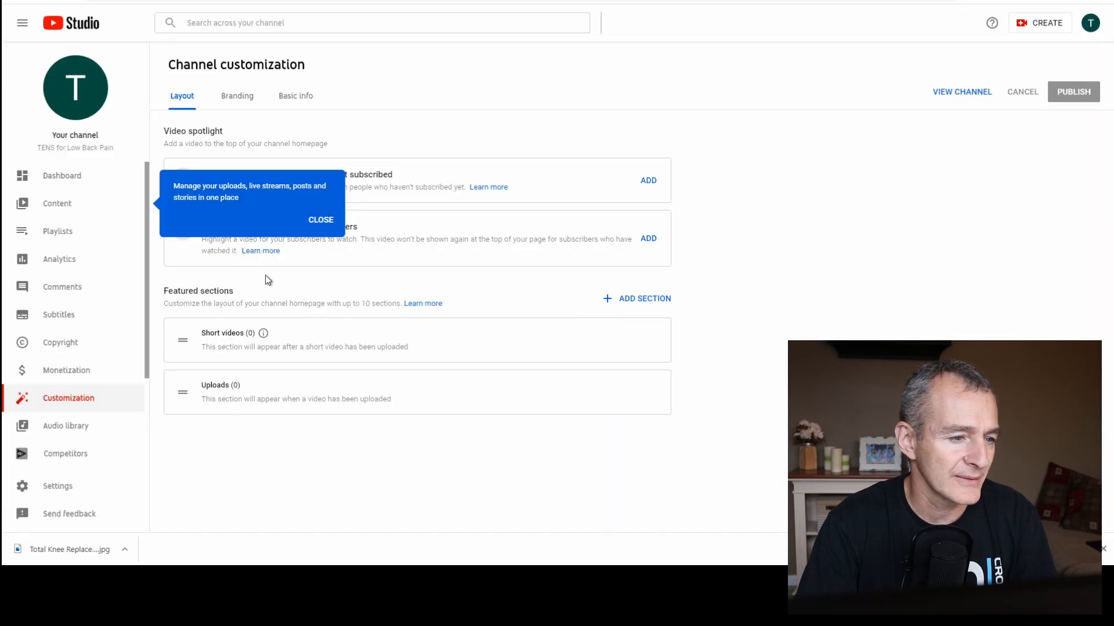
click(321, 220)
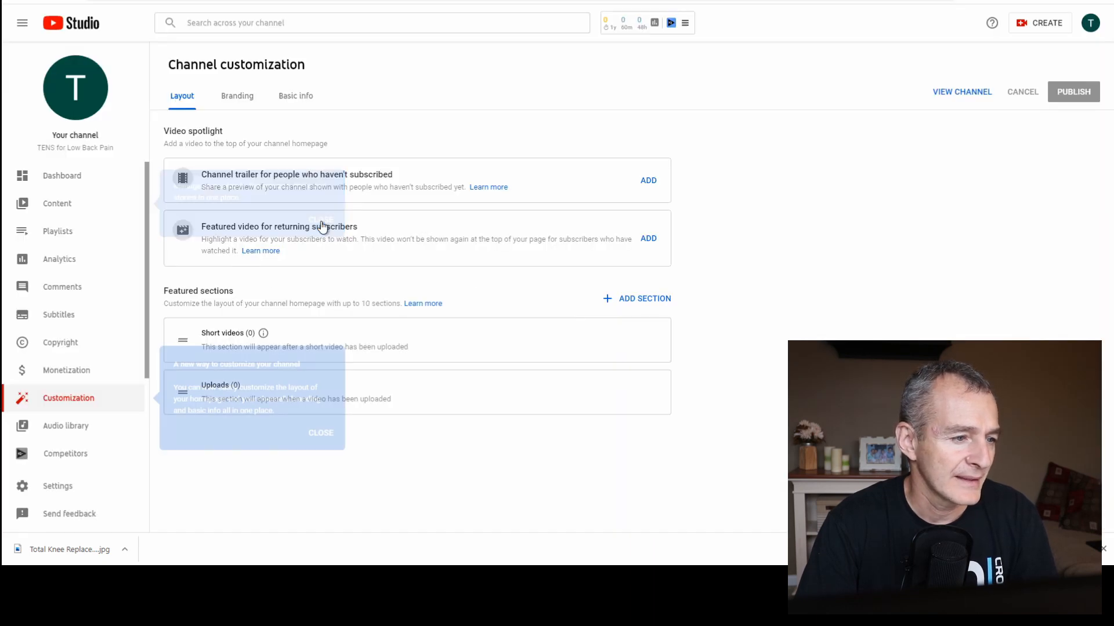
click(320, 435)
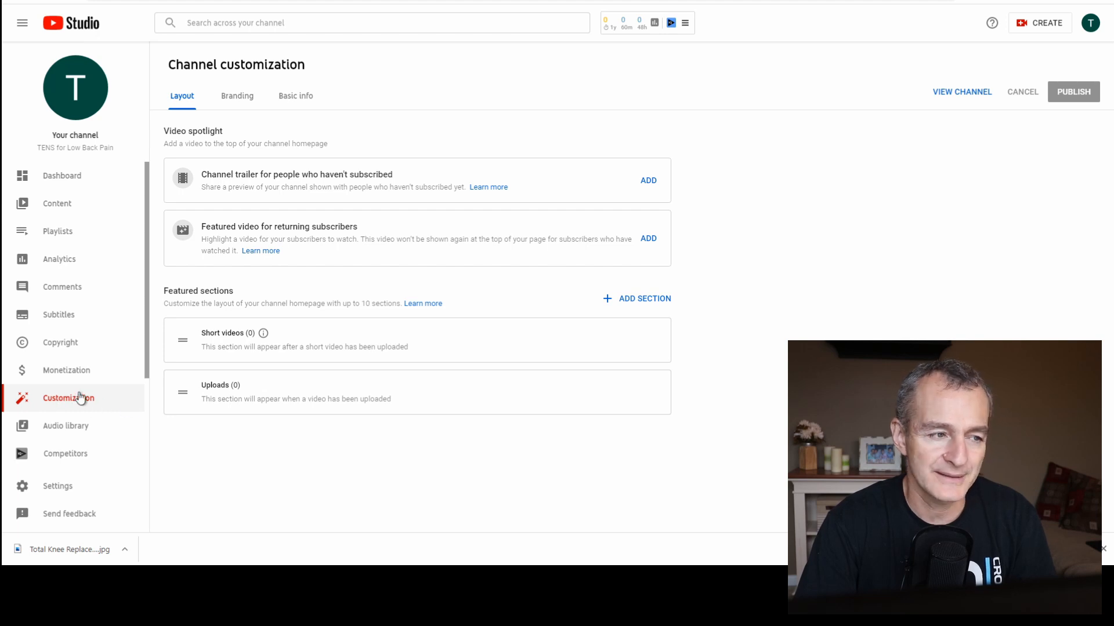
click(236, 100)
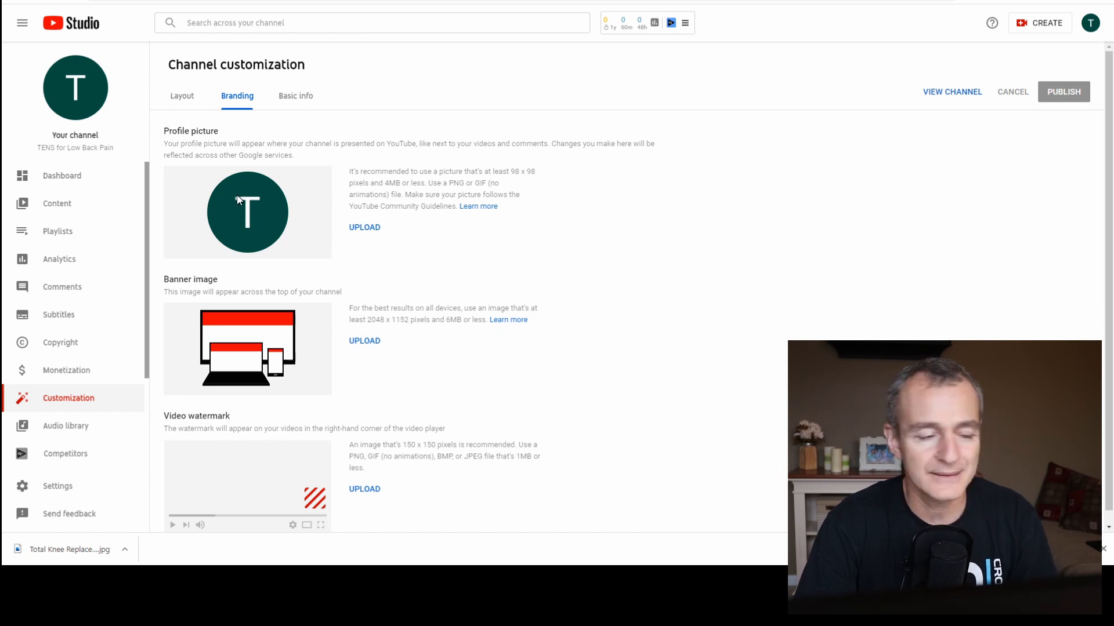
Switch to Facebook and download the portrait in the navy polo shirt from the owner's profile photos for the channel's profile picture.
click(362, 232)
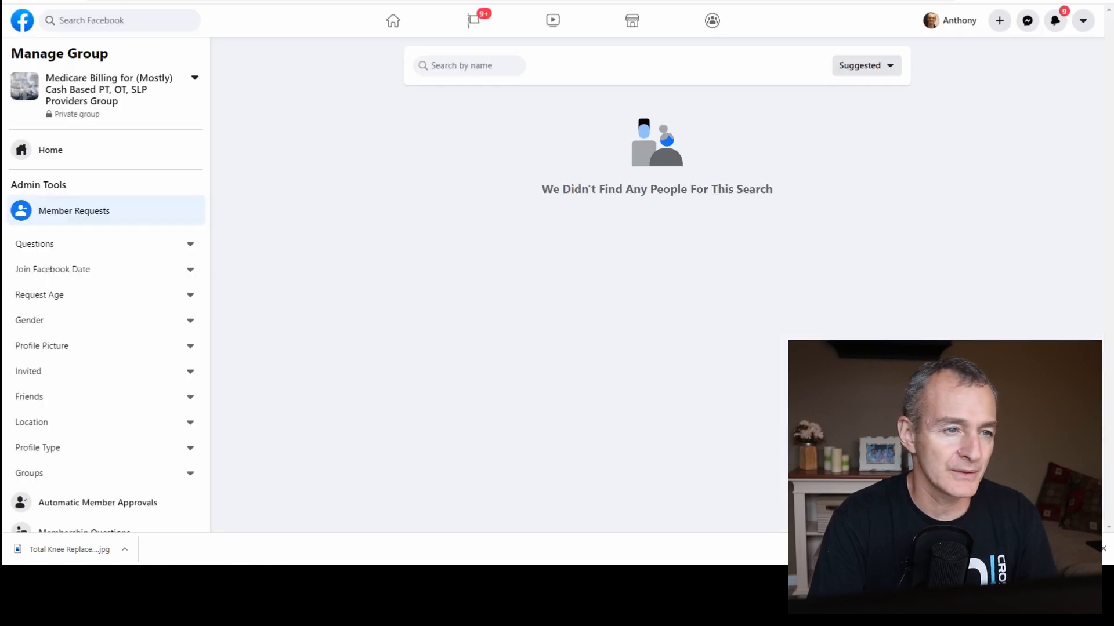
click(136, 23)
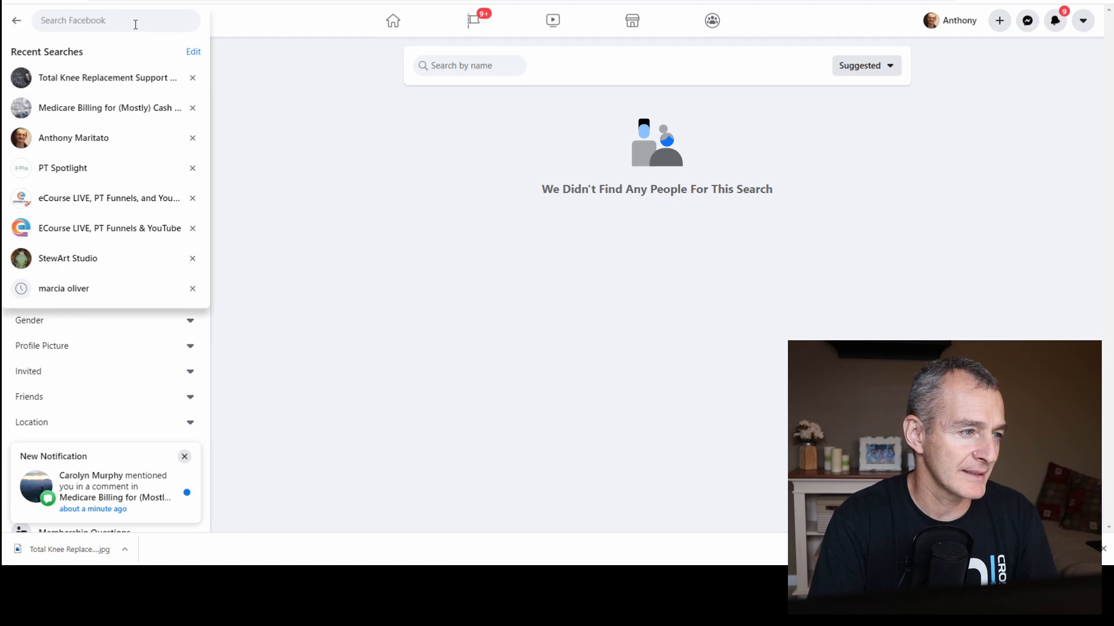
click(114, 142)
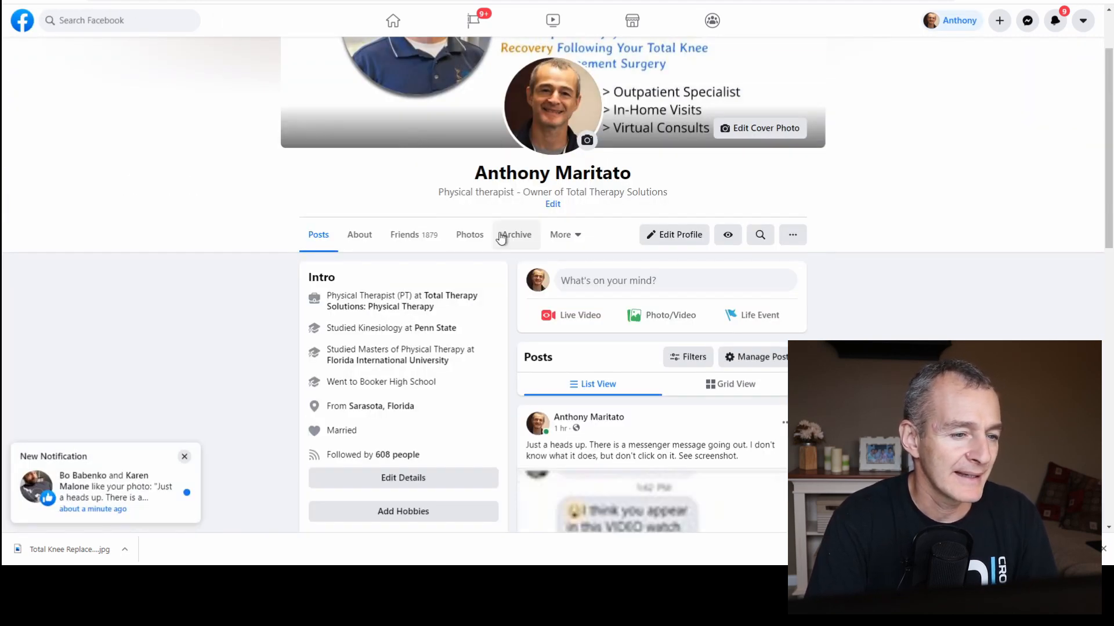
click(468, 235)
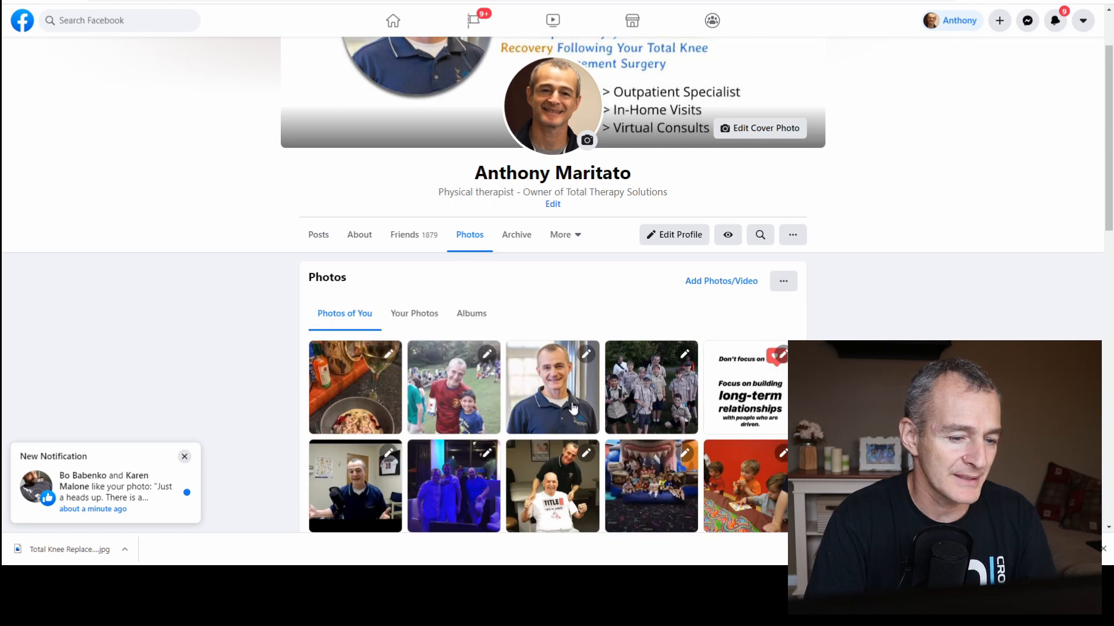
click(549, 401)
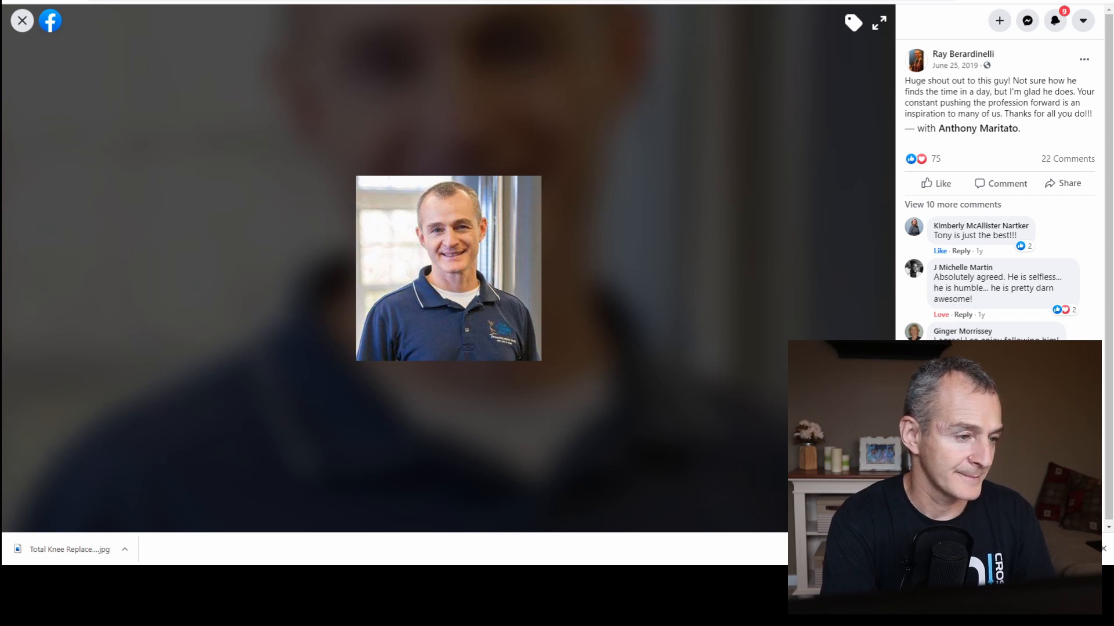
key(Return)
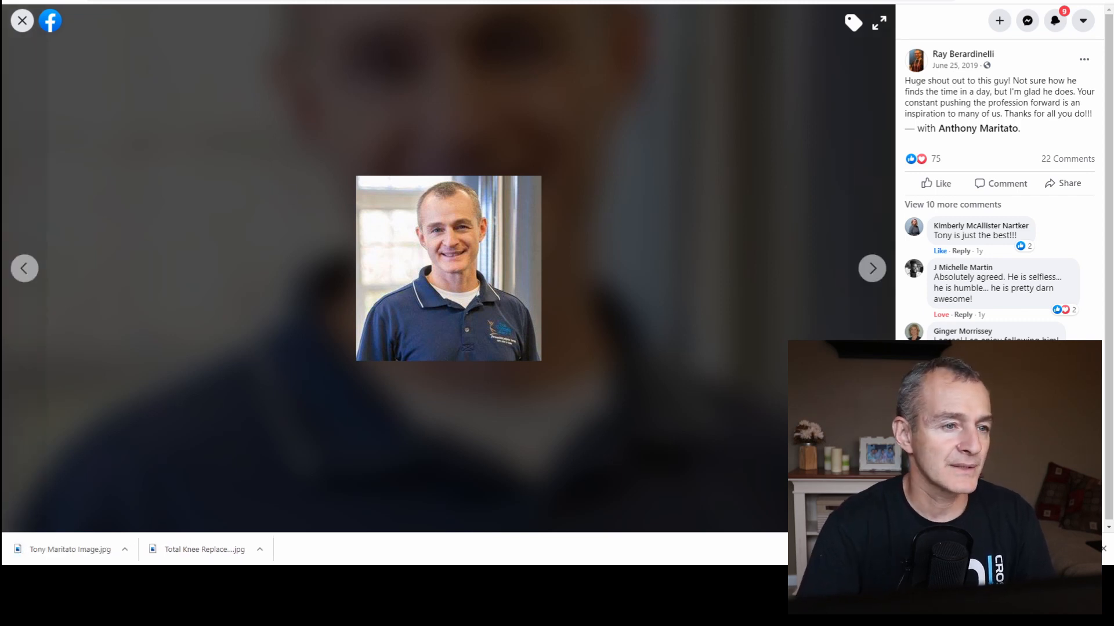
Return to YouTube Studio and upload the downloaded portrait as the channel's profile picture, keeping the full-image crop.
click(232, 1)
click(369, 227)
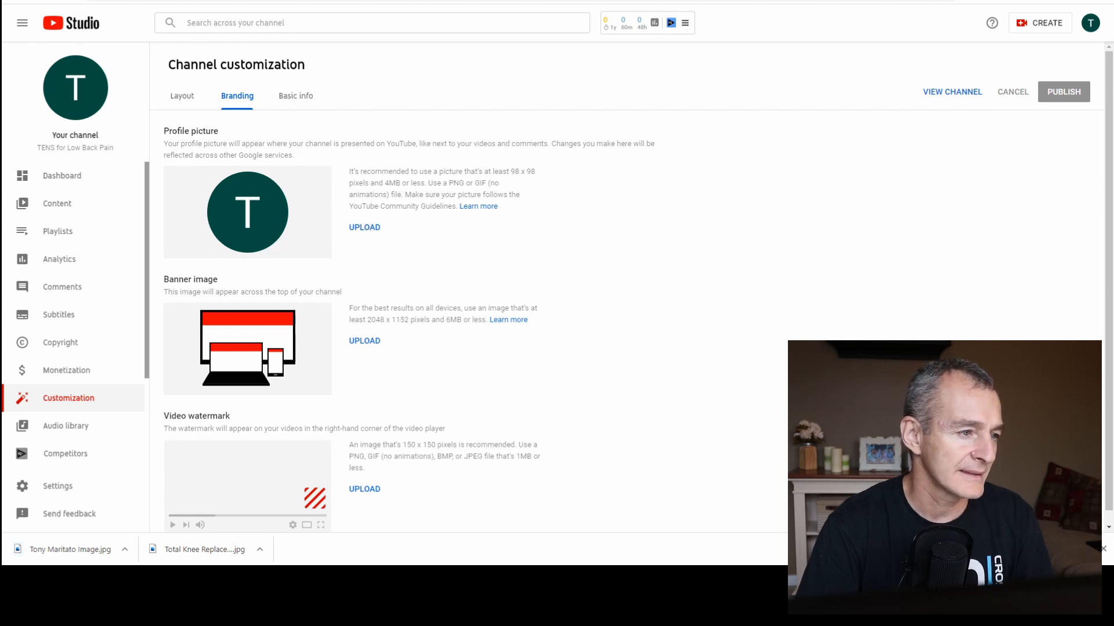
click(463, 258)
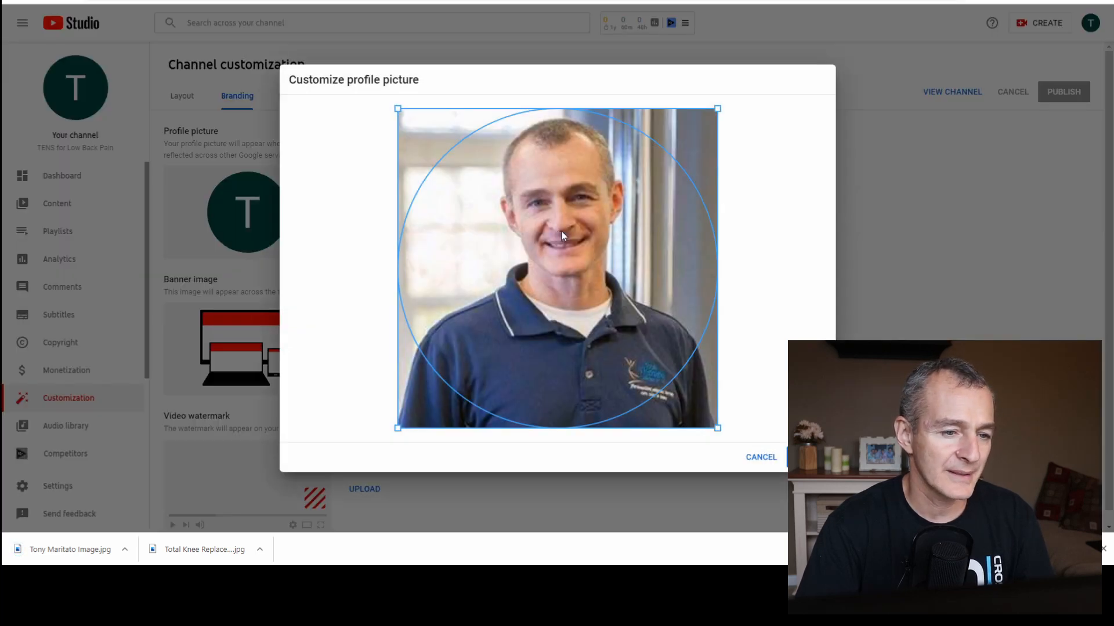
click(807, 457)
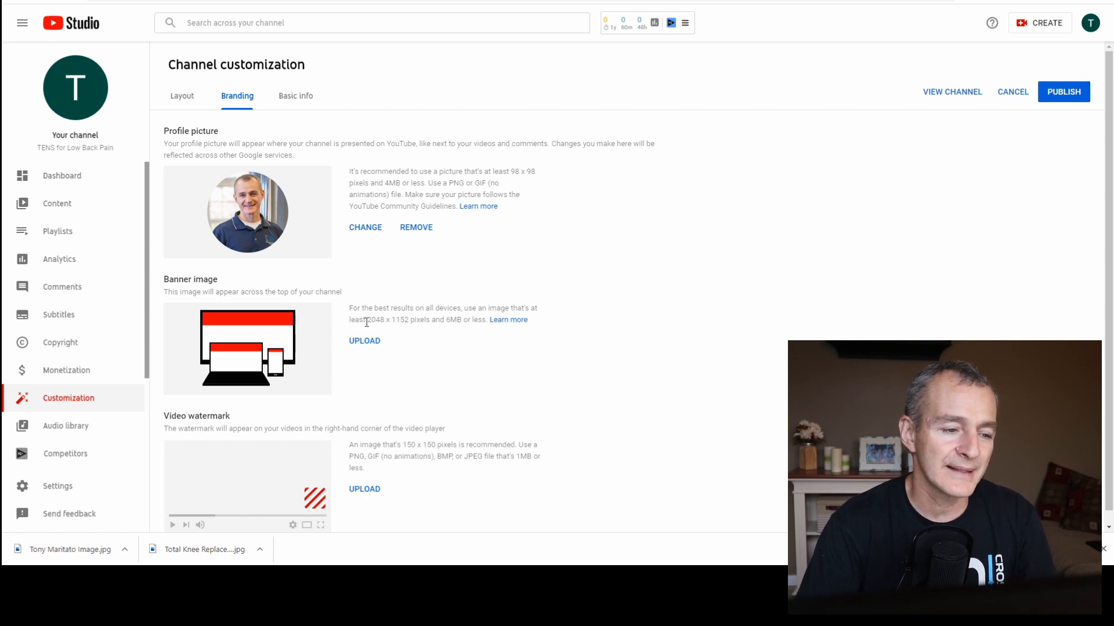
Check the recommended pixel dimensions and maximum file size for the banner image.
drag(370, 323, 407, 322)
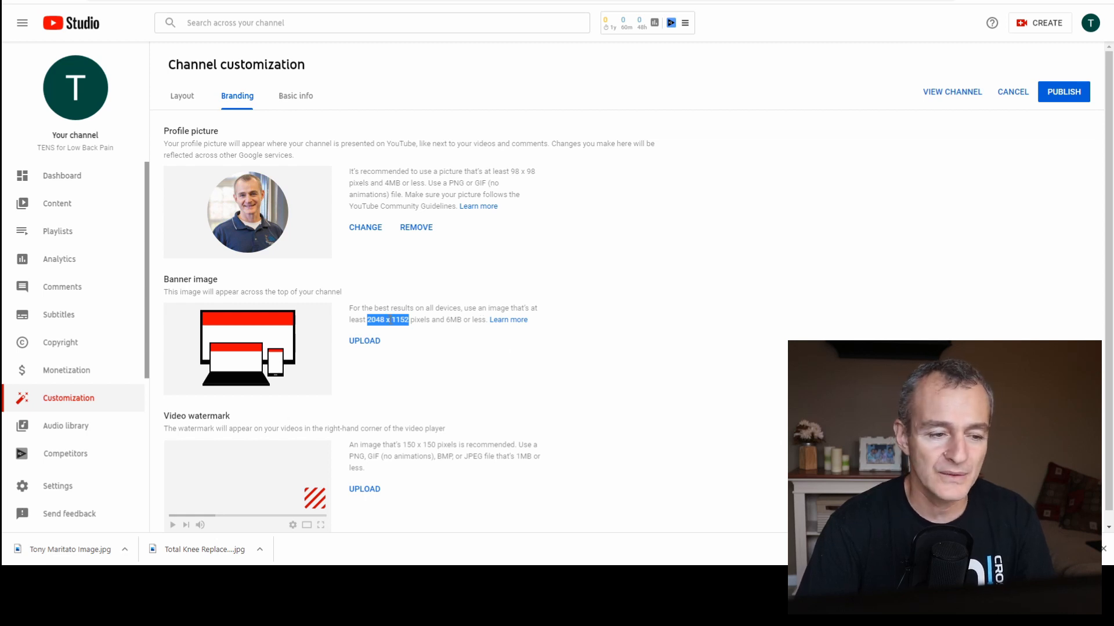
drag(446, 321, 459, 320)
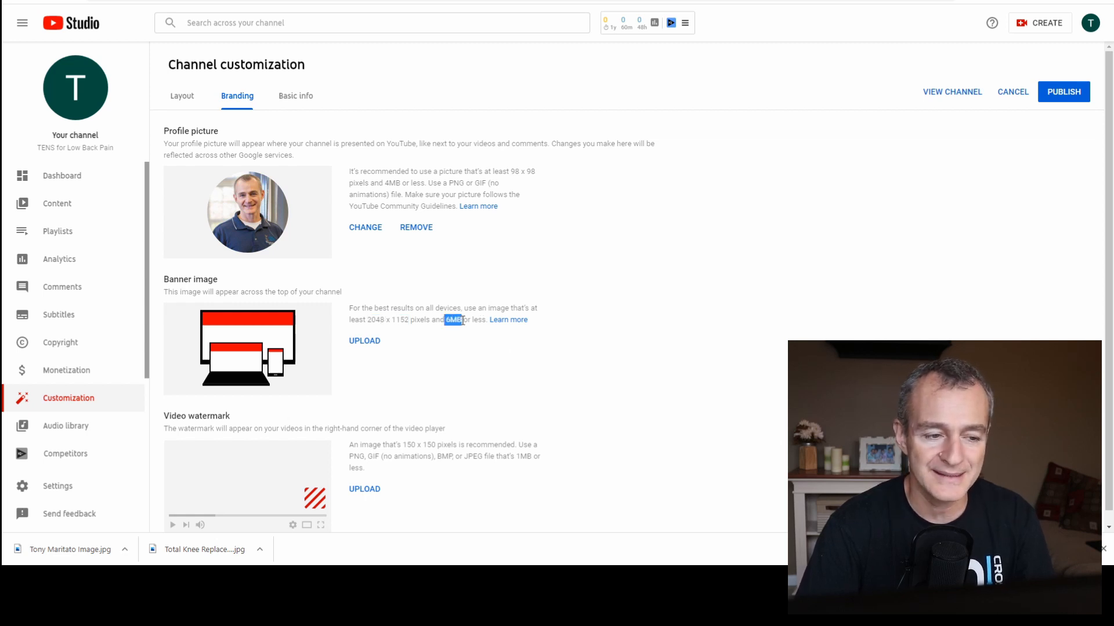
drag(368, 321, 410, 319)
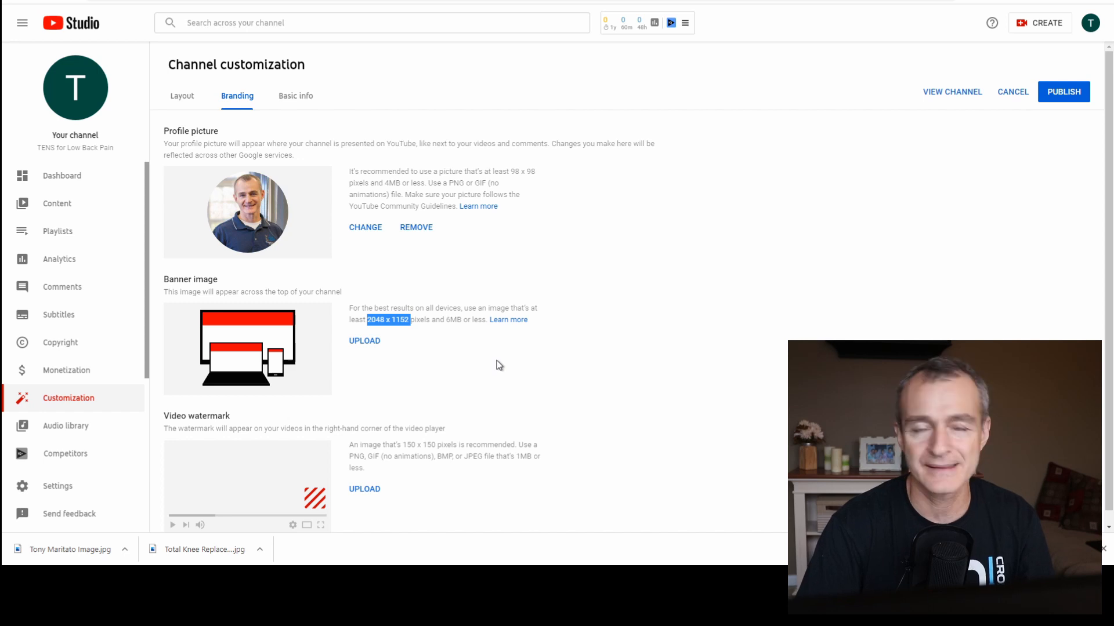
Switch to Gravit Designer and create a new blank design sized 2048 × 1152 px for the banner.
click(609, 2)
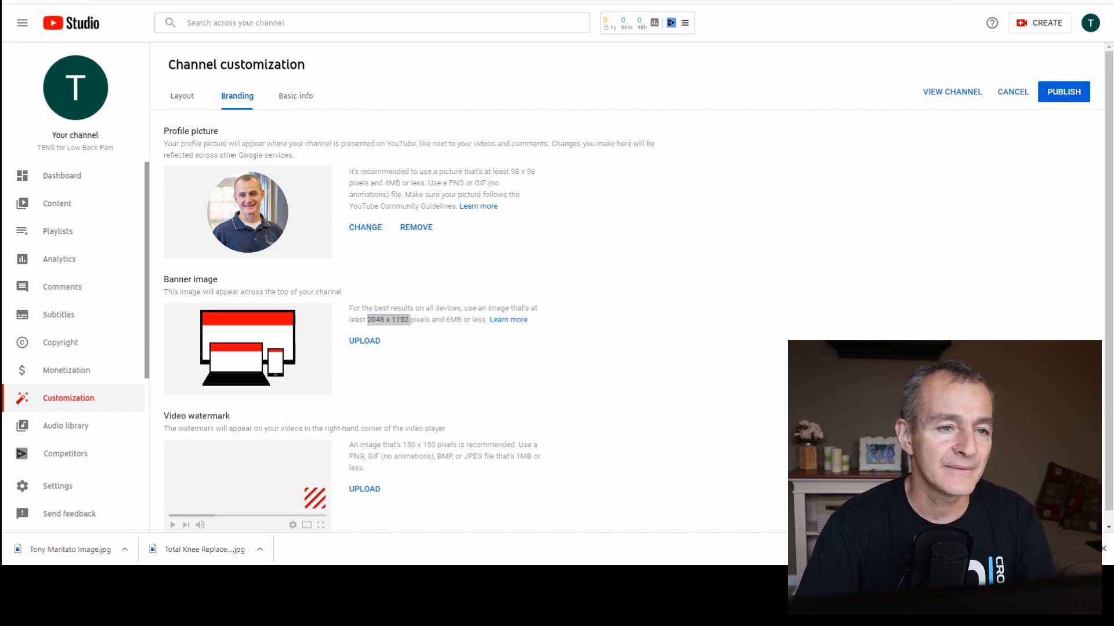
click(689, 302)
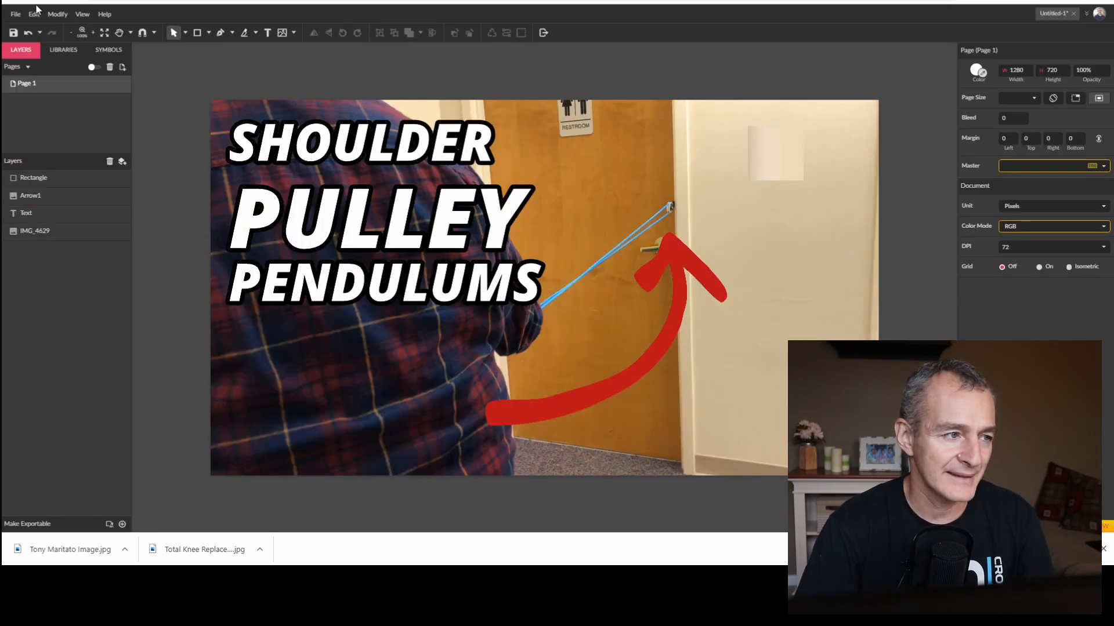
click(16, 14)
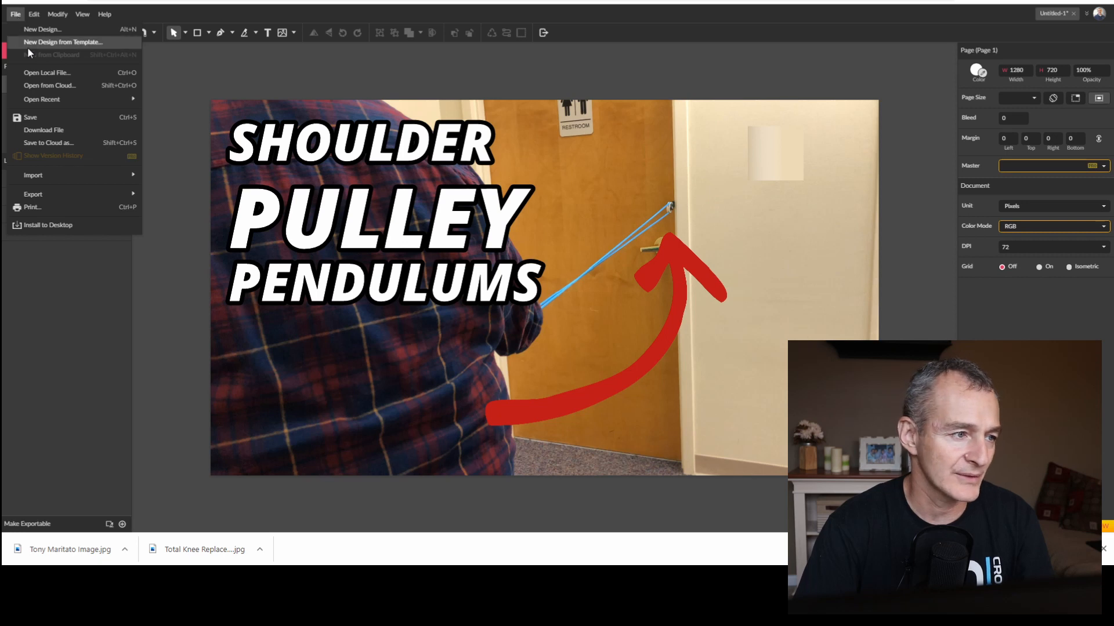
click(38, 29)
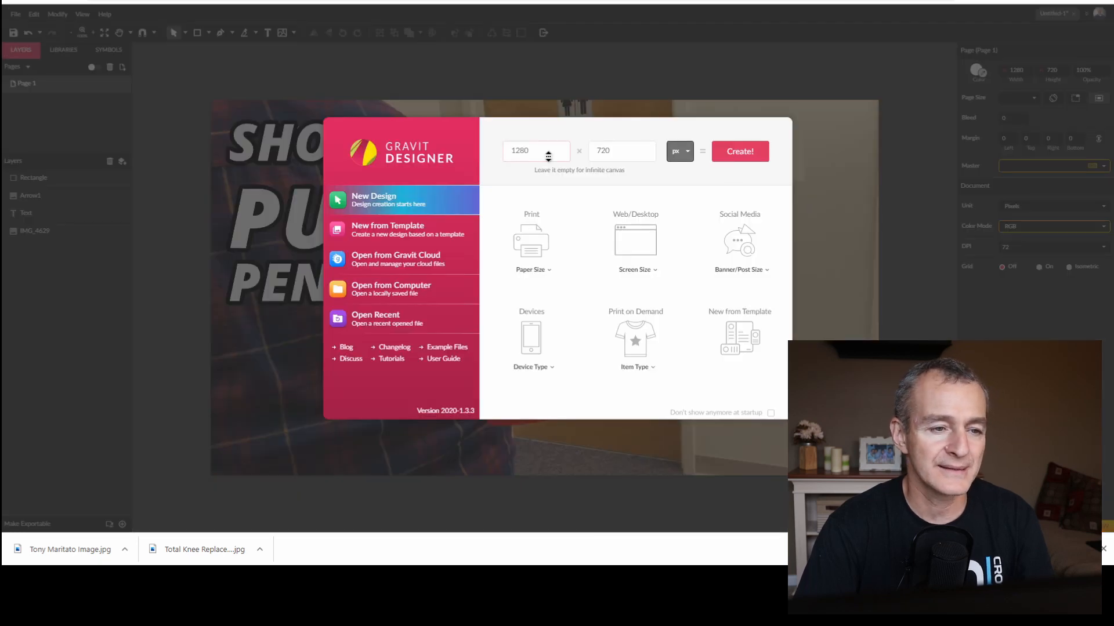
double_click(558, 152)
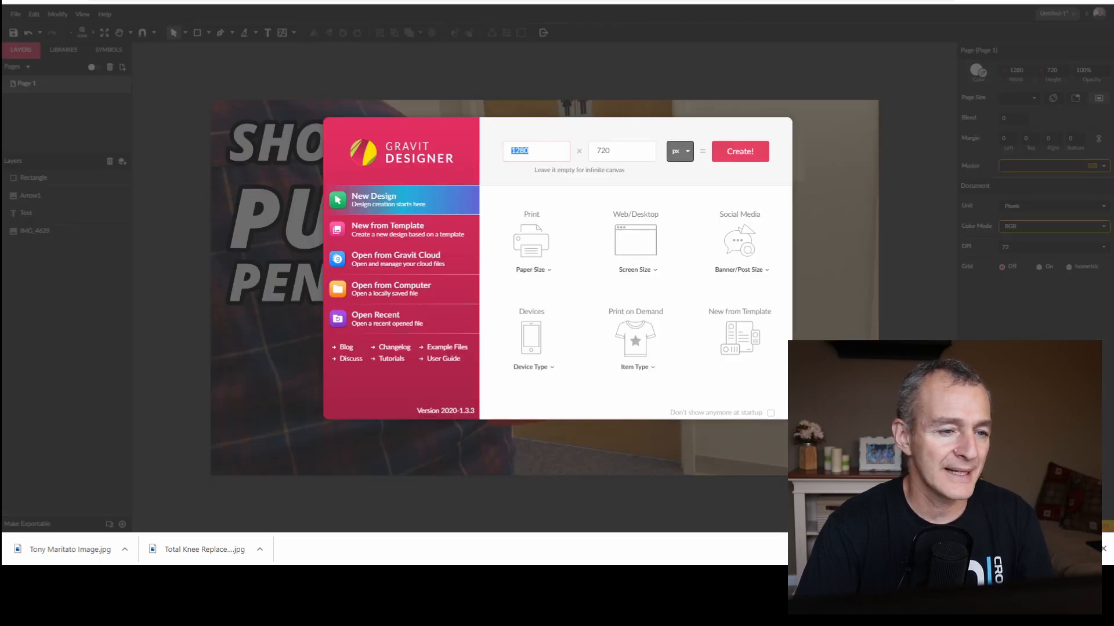
key(ctrl+Tab)
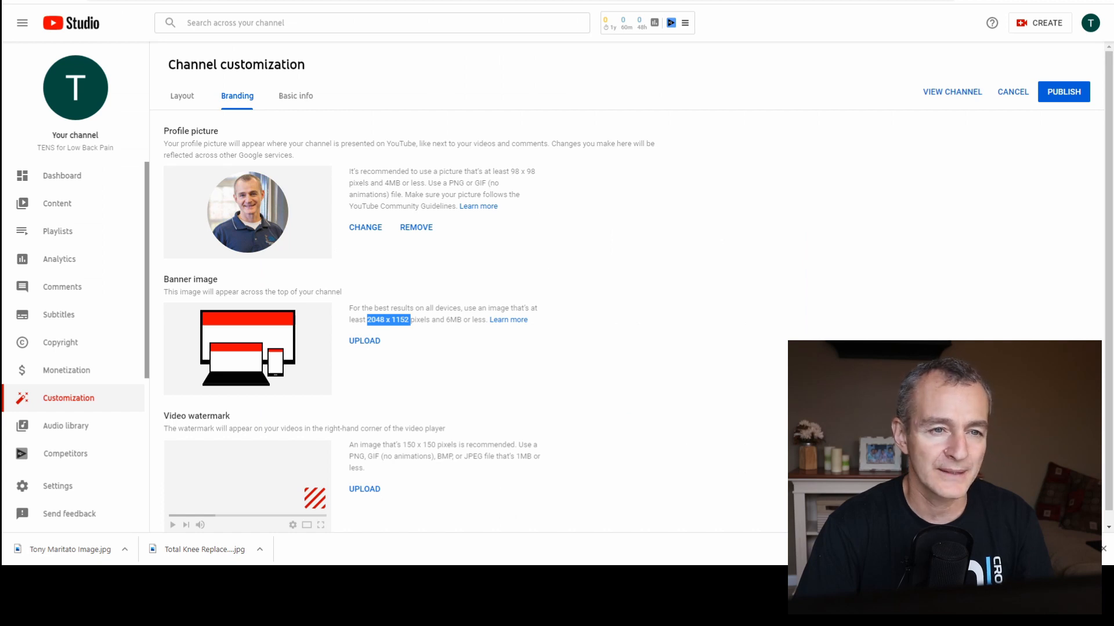
key(ctrl+Tab)
text(2048)
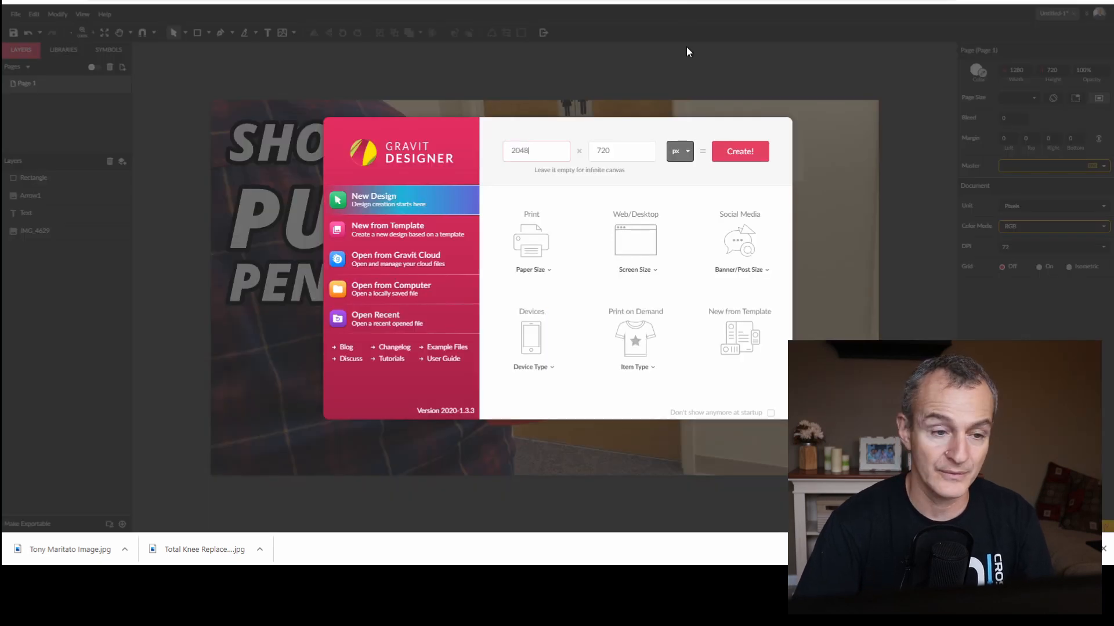
key(Tab)
text(1152)
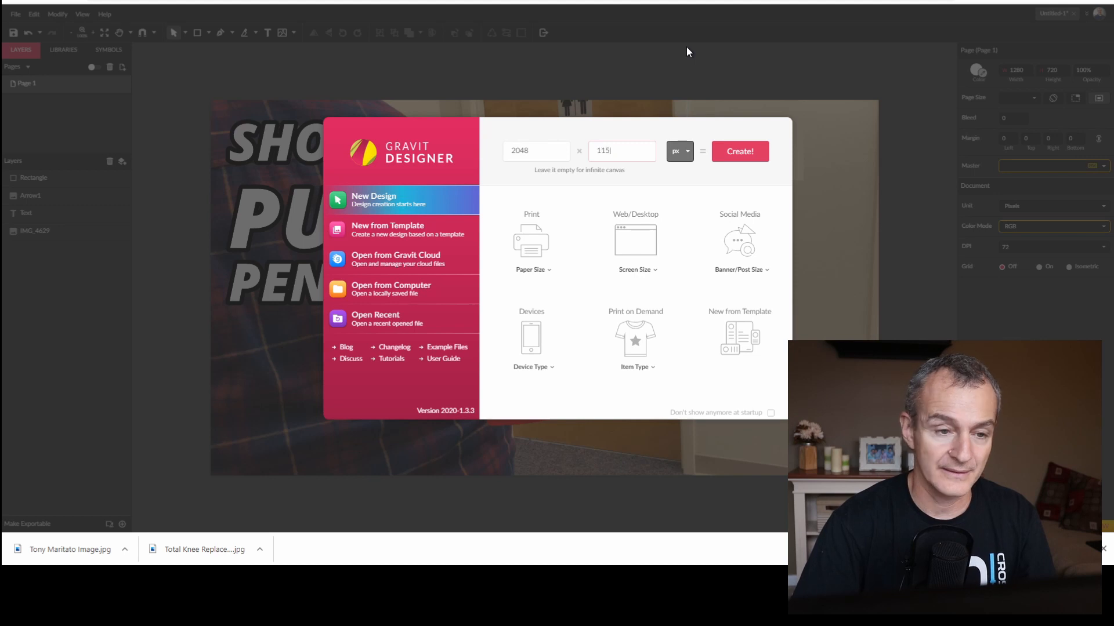
click(751, 152)
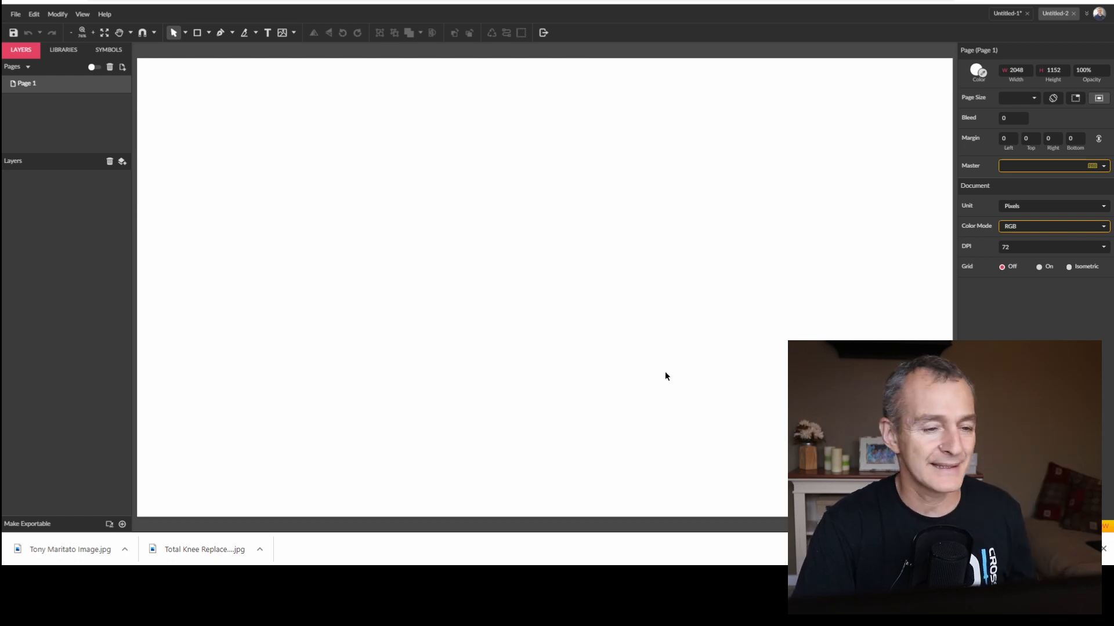
Add a text object reading "TENS for Low Back Pain" to the blank canvas.
click(268, 33)
click(338, 203)
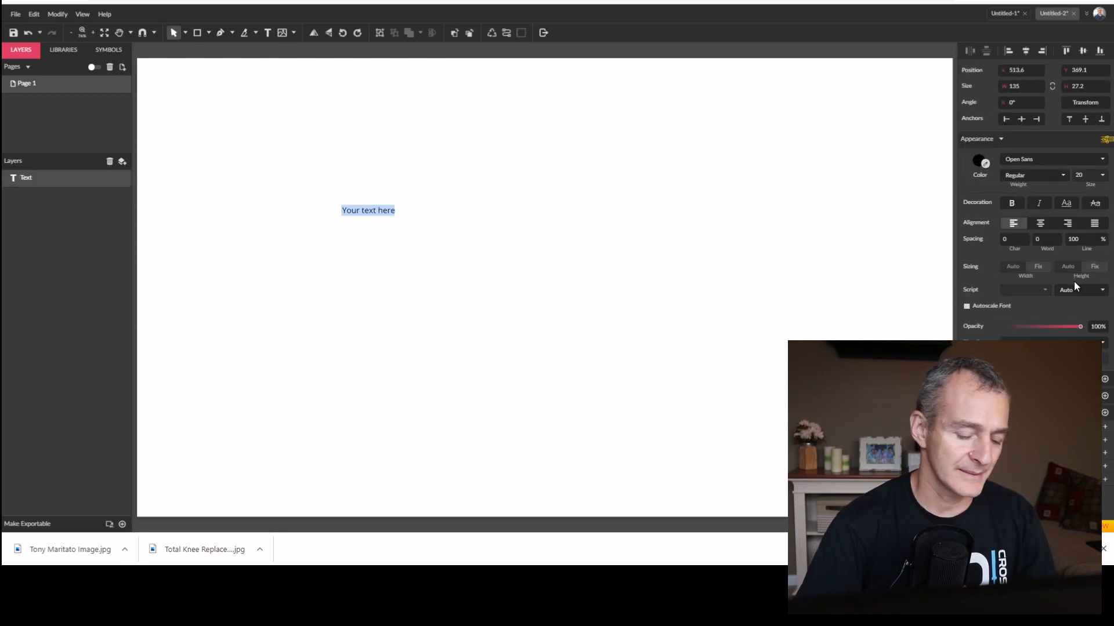
text(TENS for)
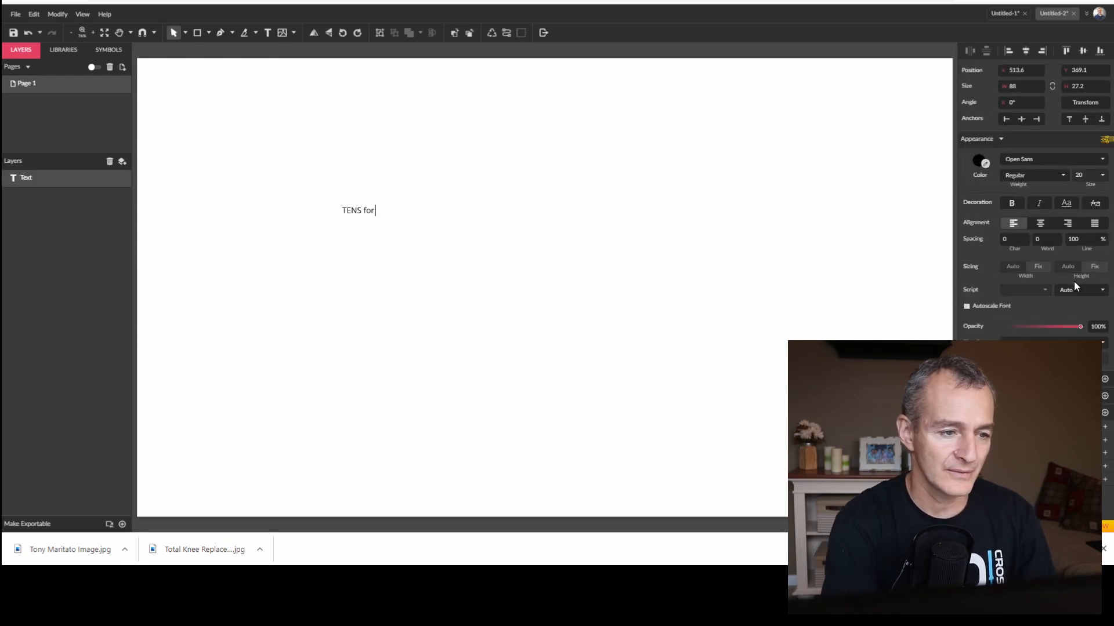
text( Low Back P)
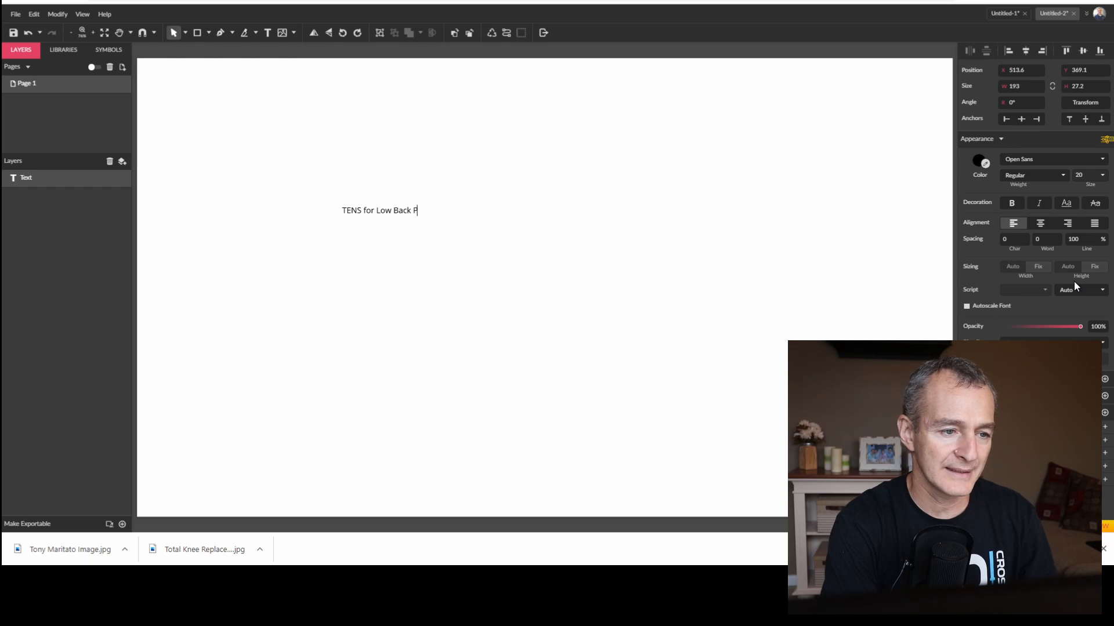
text(ain)
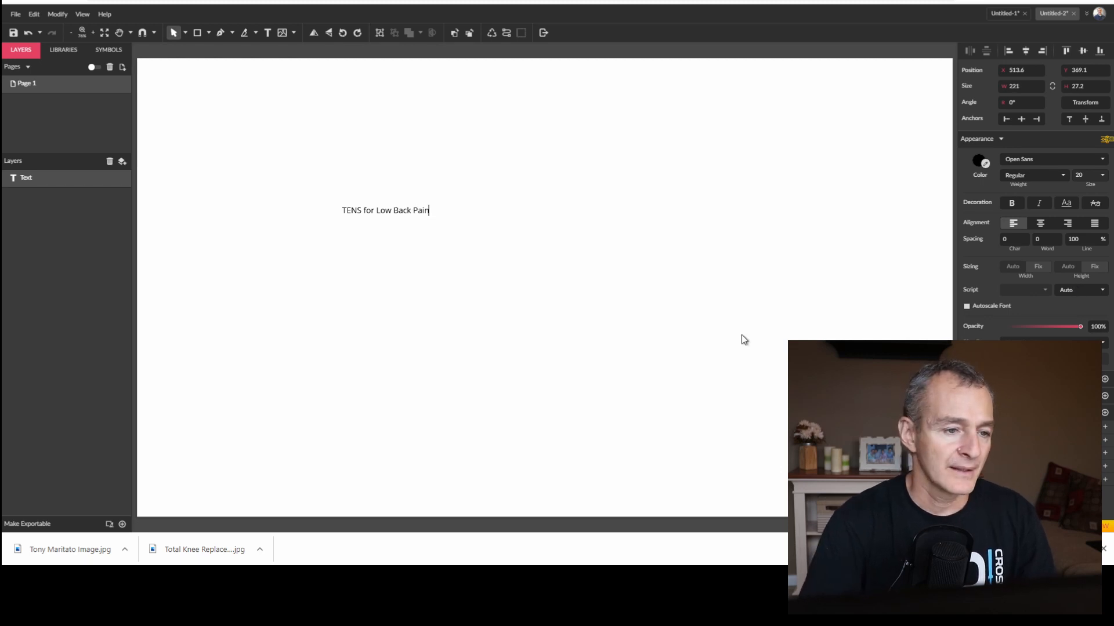
key(Escape)
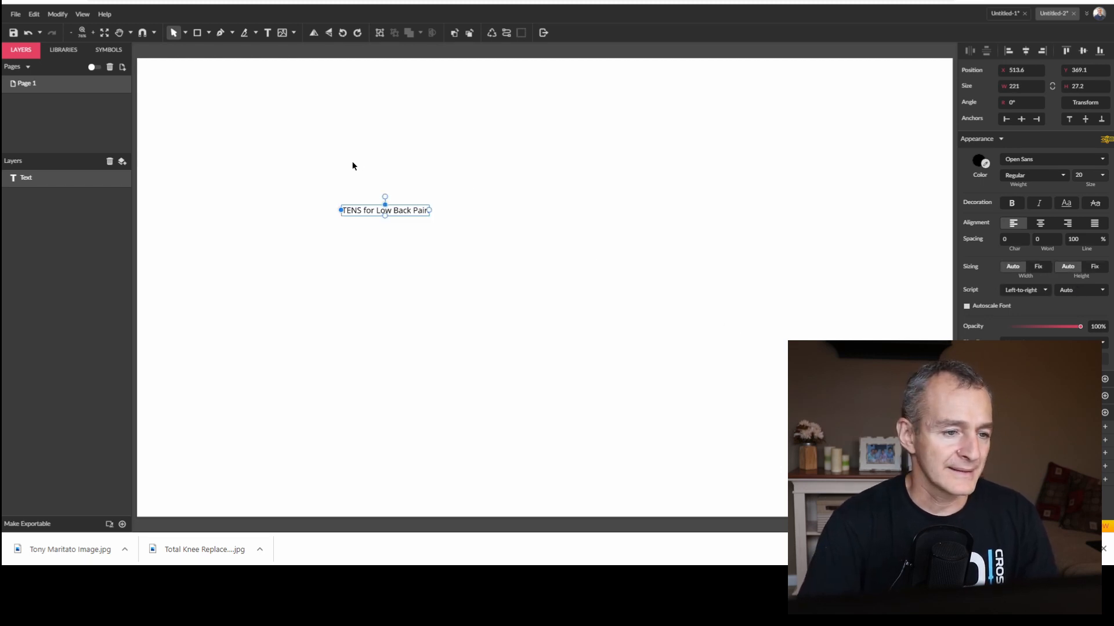
Set the banner text's font size to 43 and move it toward the canvas centre, at about X 751, Y 498.
click(1080, 175)
text(41)
drag(1091, 162, 1091, 161)
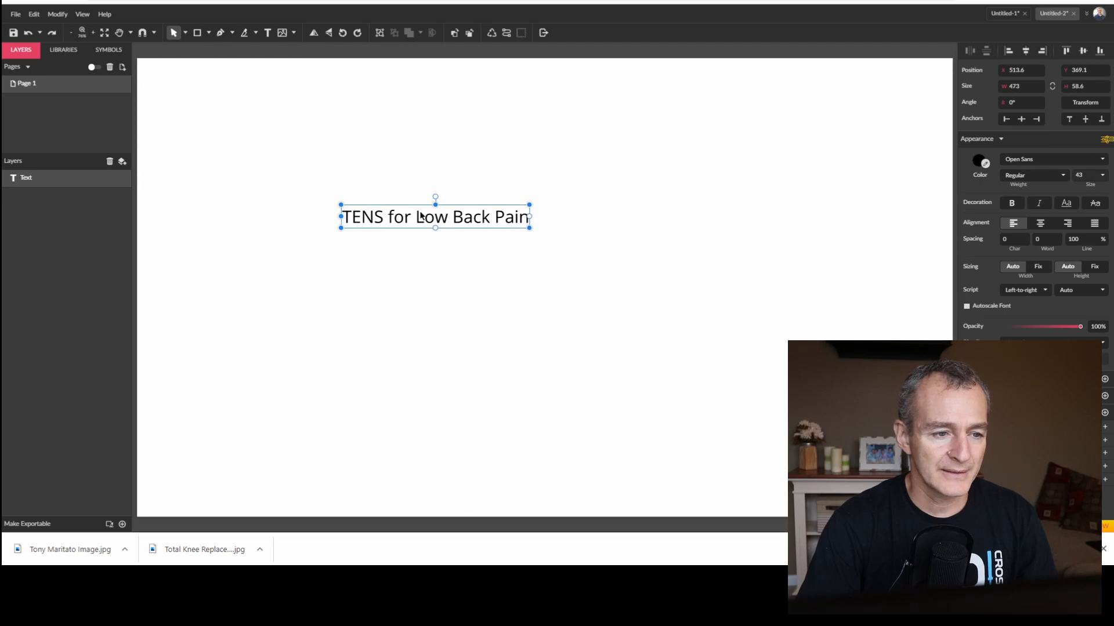
drag(420, 213, 520, 239)
drag(520, 268, 525, 273)
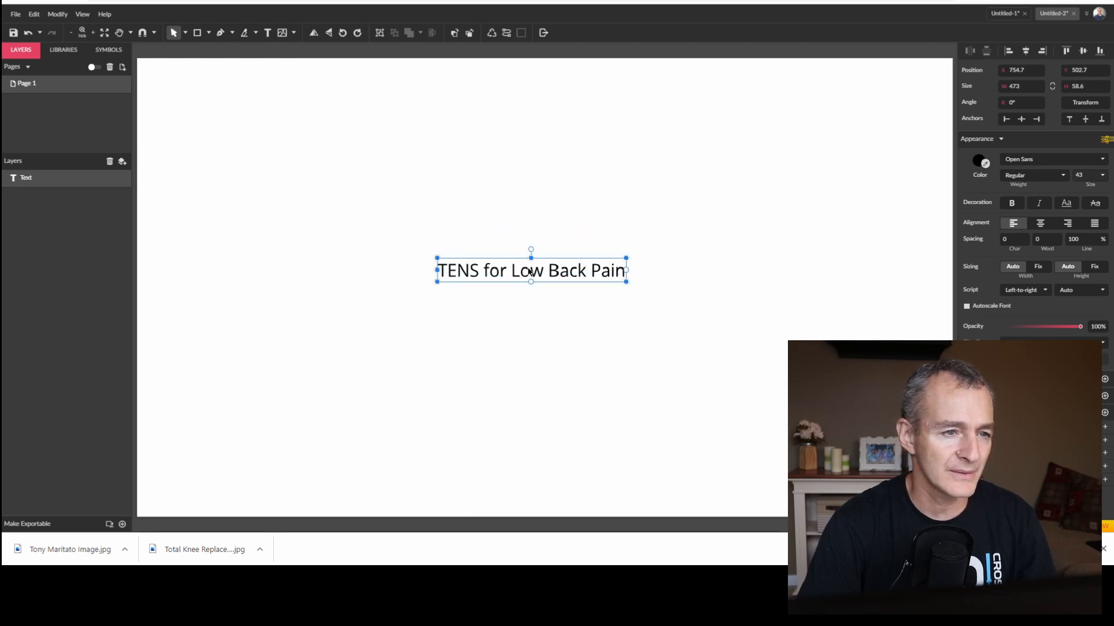
drag(530, 270, 530, 271)
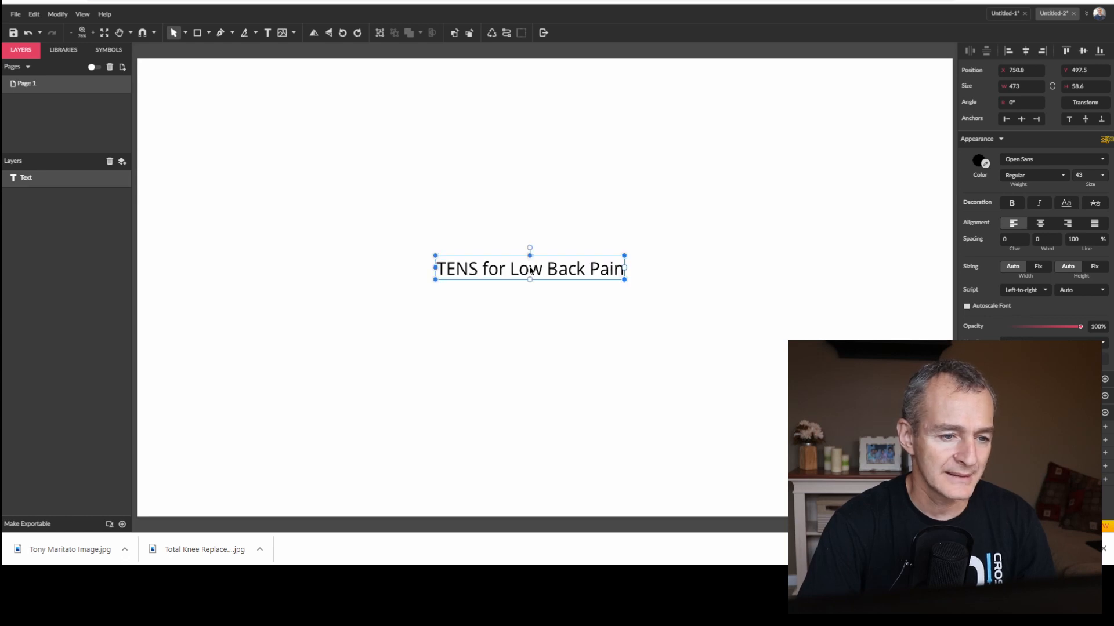
Set the banner text's weight to Extra-Bold Italic and its fill colour to blue.
click(1049, 171)
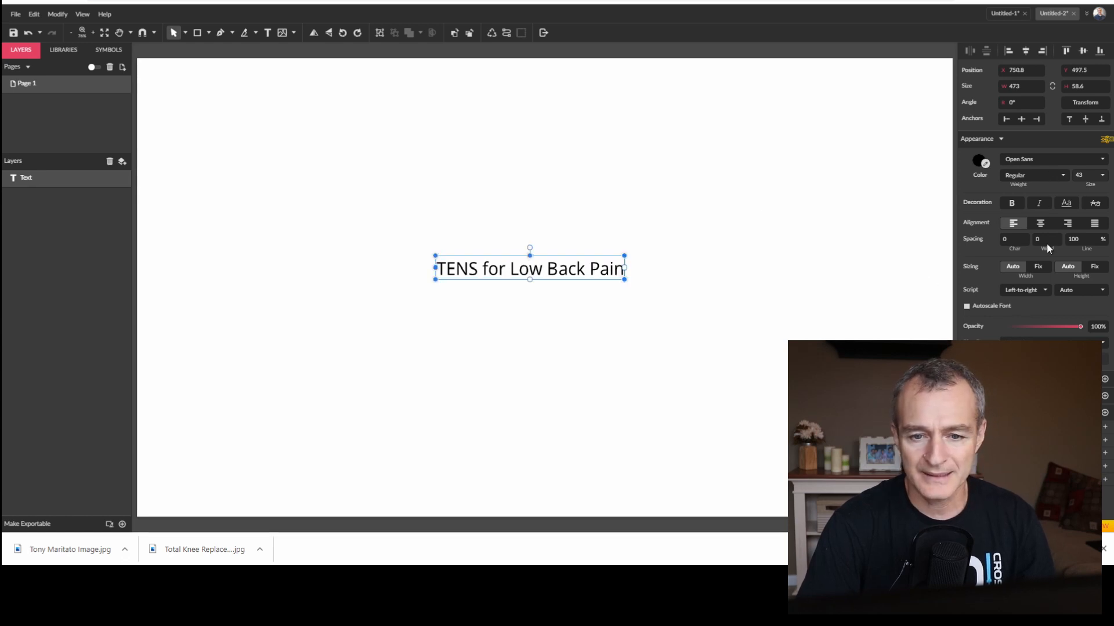
click(1046, 252)
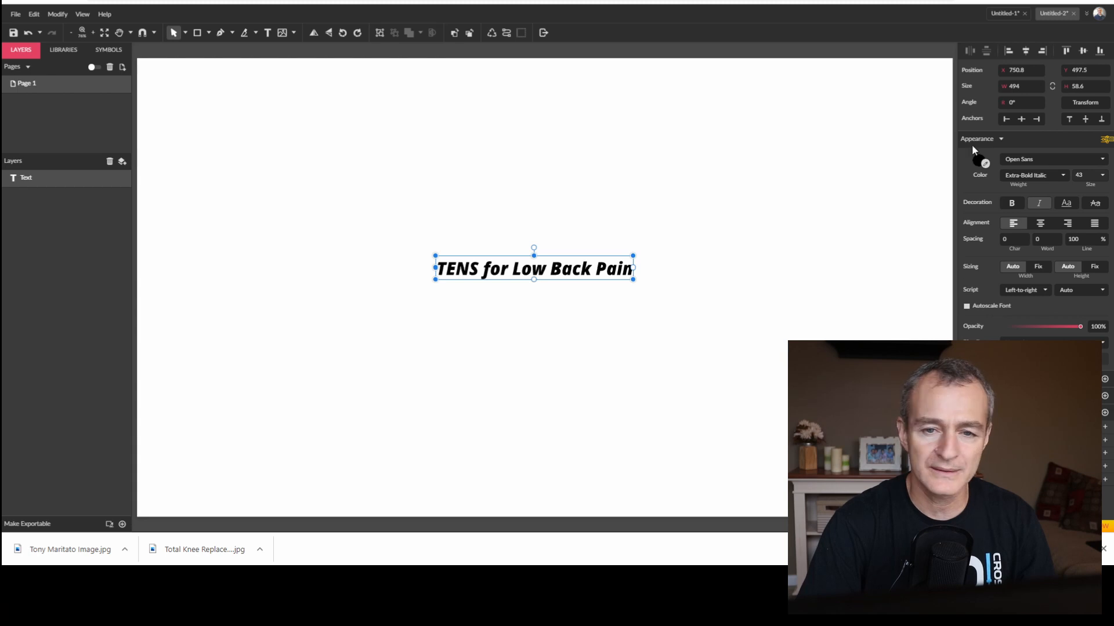
click(980, 162)
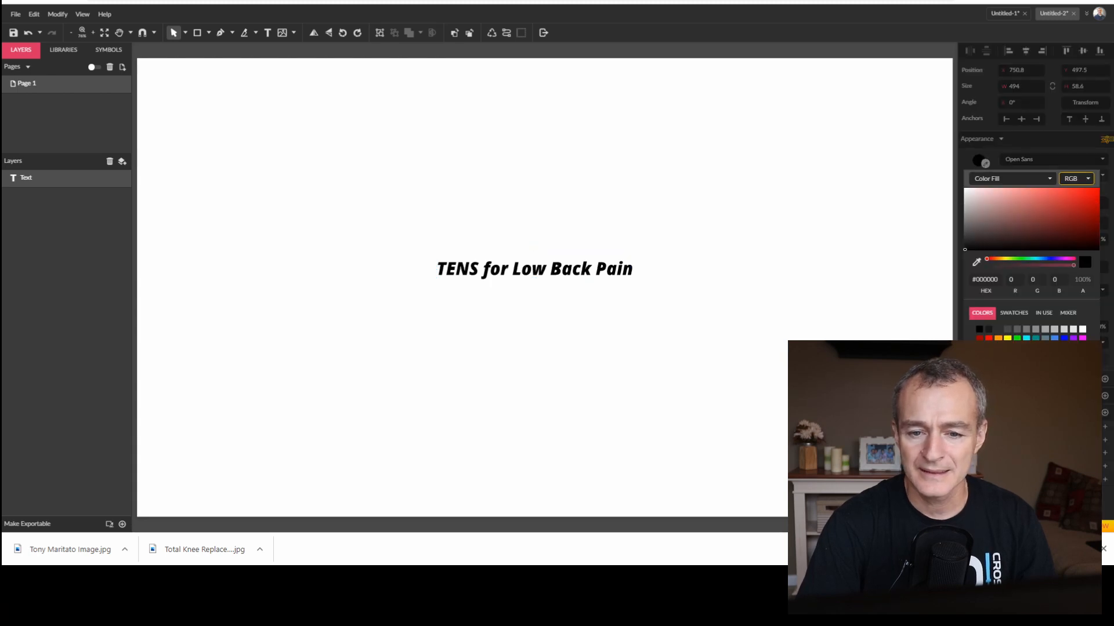
click(1054, 339)
click(946, 47)
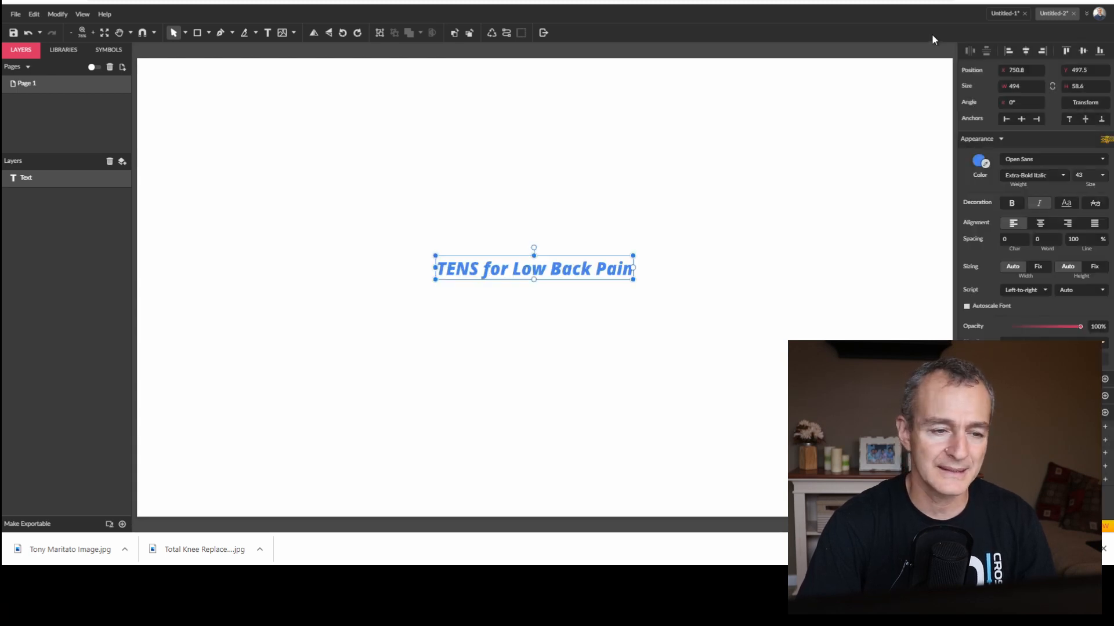
Enlarge the banner text to font size 69 and recentre it on the canvas at about X 622, Y 475.
double_click(1080, 174)
text(79)
drag(1087, 159, 1087, 164)
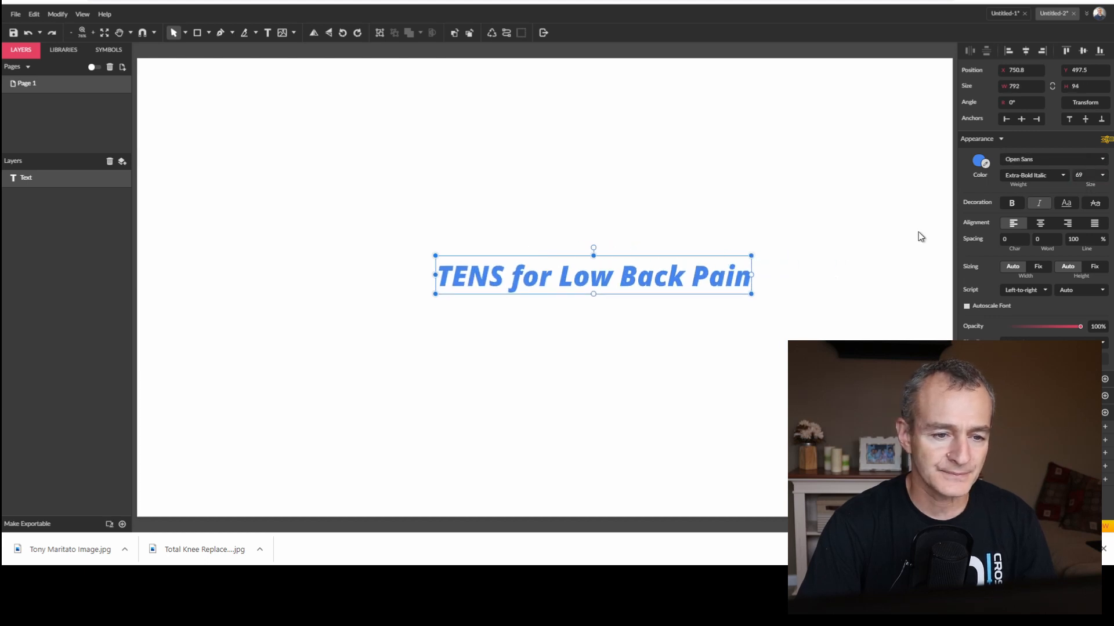
drag(681, 279, 631, 263)
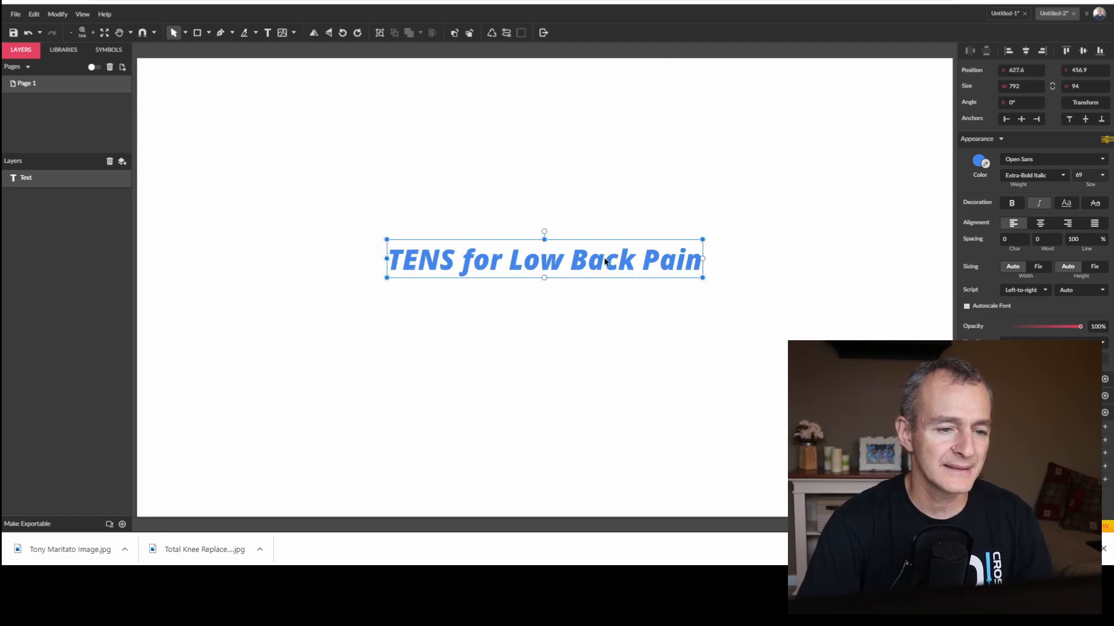
drag(607, 258, 603, 266)
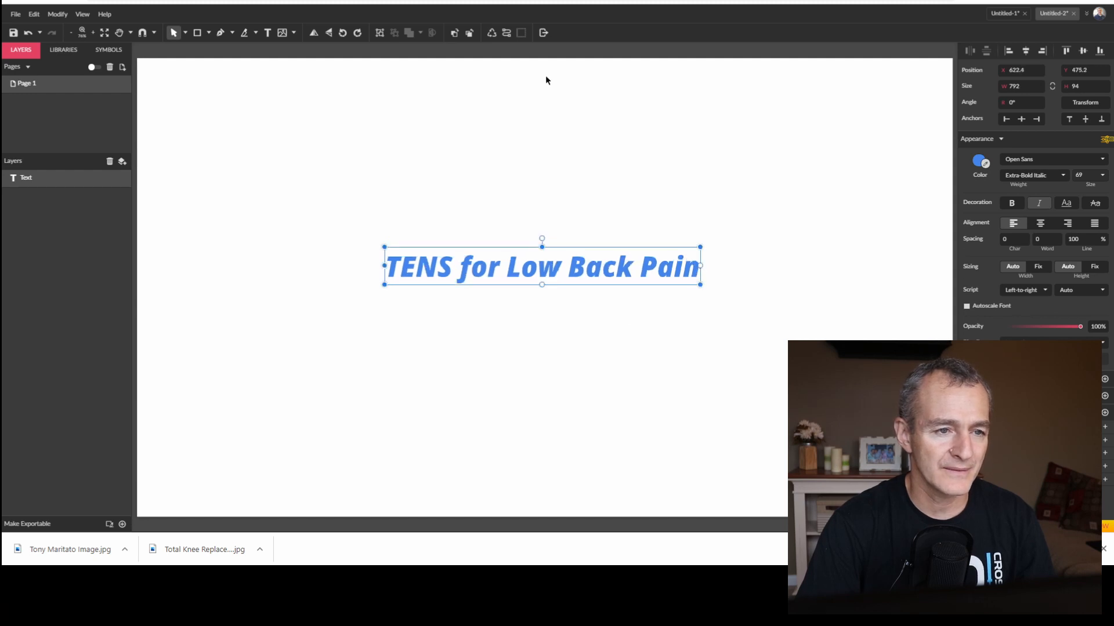
Export the whole canvas as a JPG image named Test YT Channel without saving the design first.
click(544, 33)
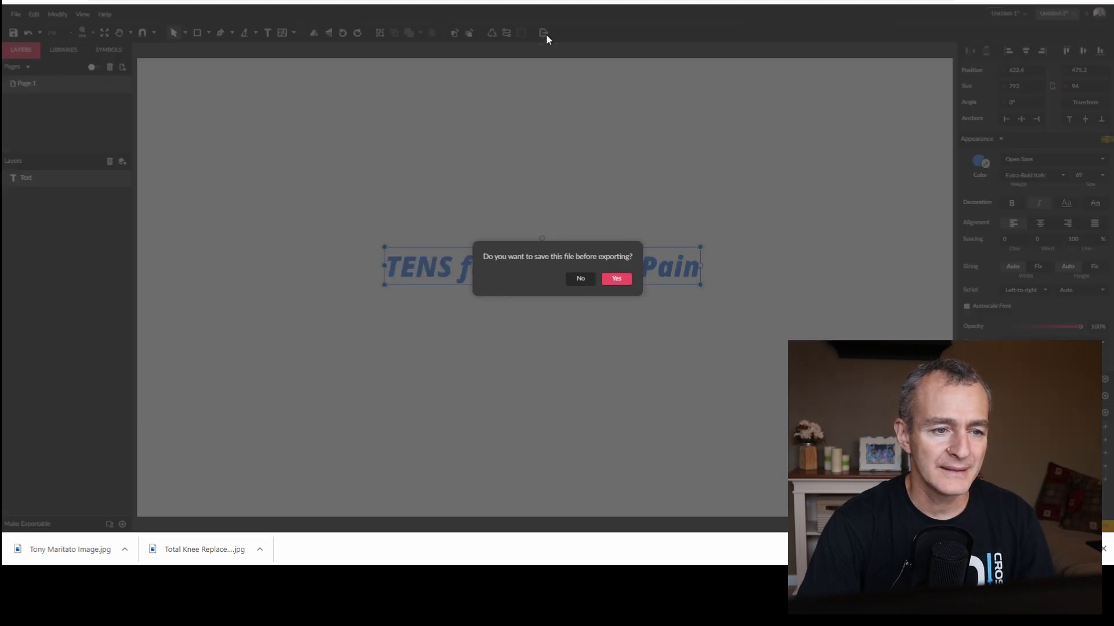
click(580, 280)
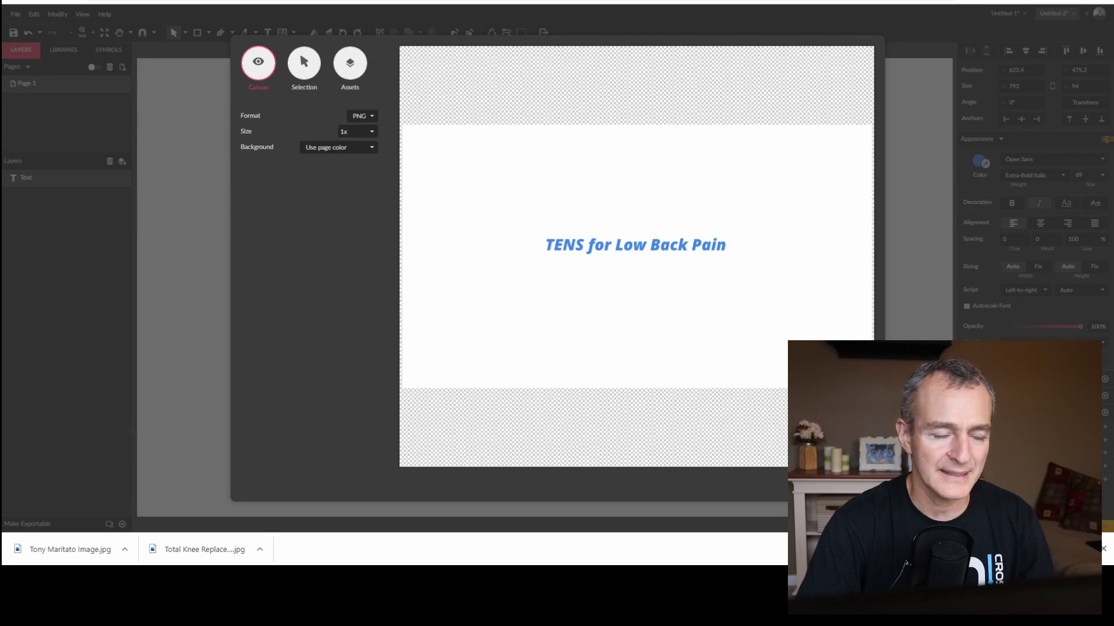
click(366, 120)
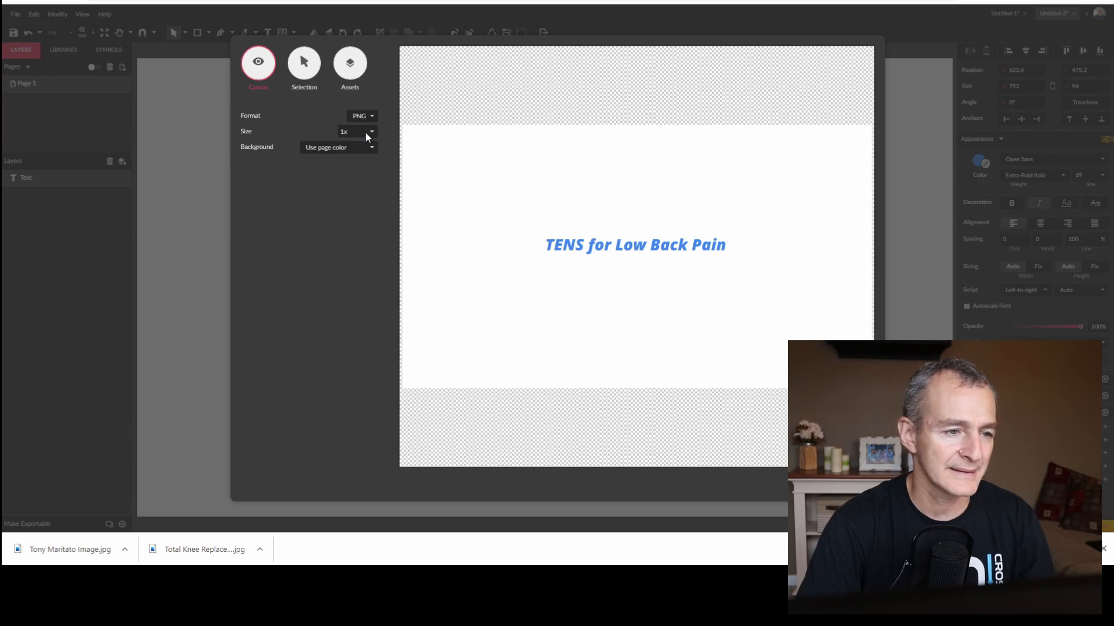
click(365, 131)
click(852, 485)
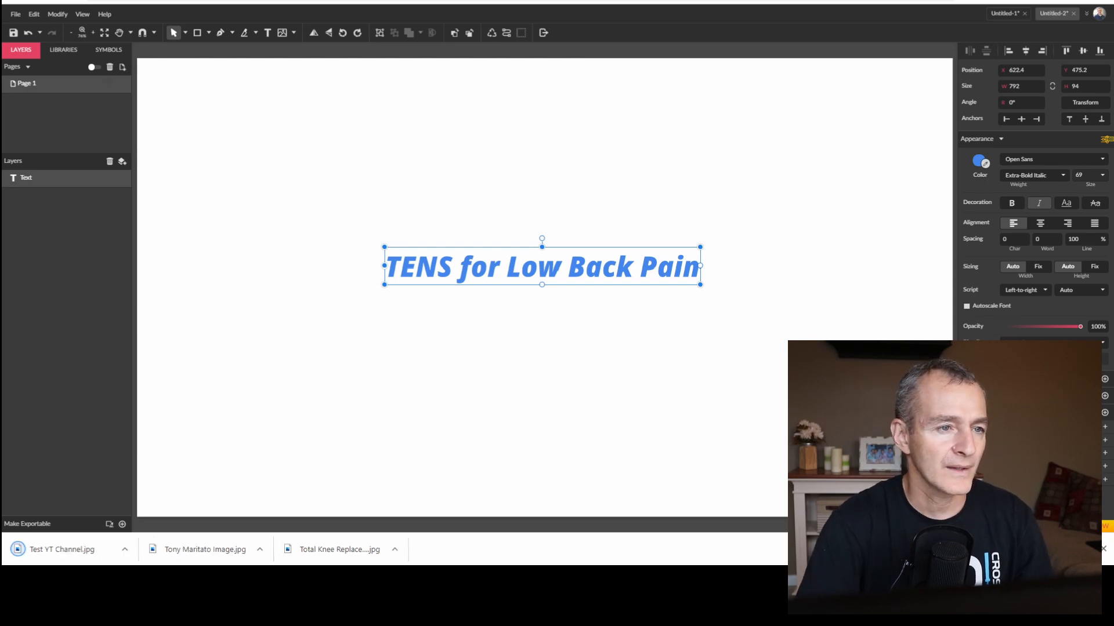
Switch to YouTube Studio and try Test YT Channel.jpg as the banner image, cancelling the banner art after previewing its device areas.
key(ctrl+Tab)
click(365, 343)
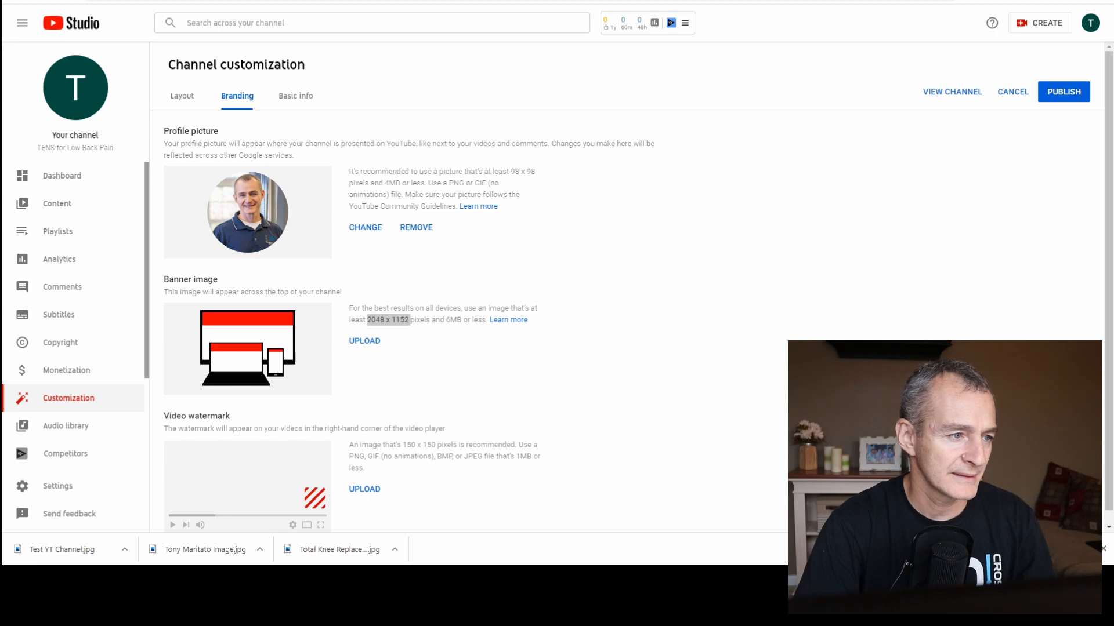
click(604, 348)
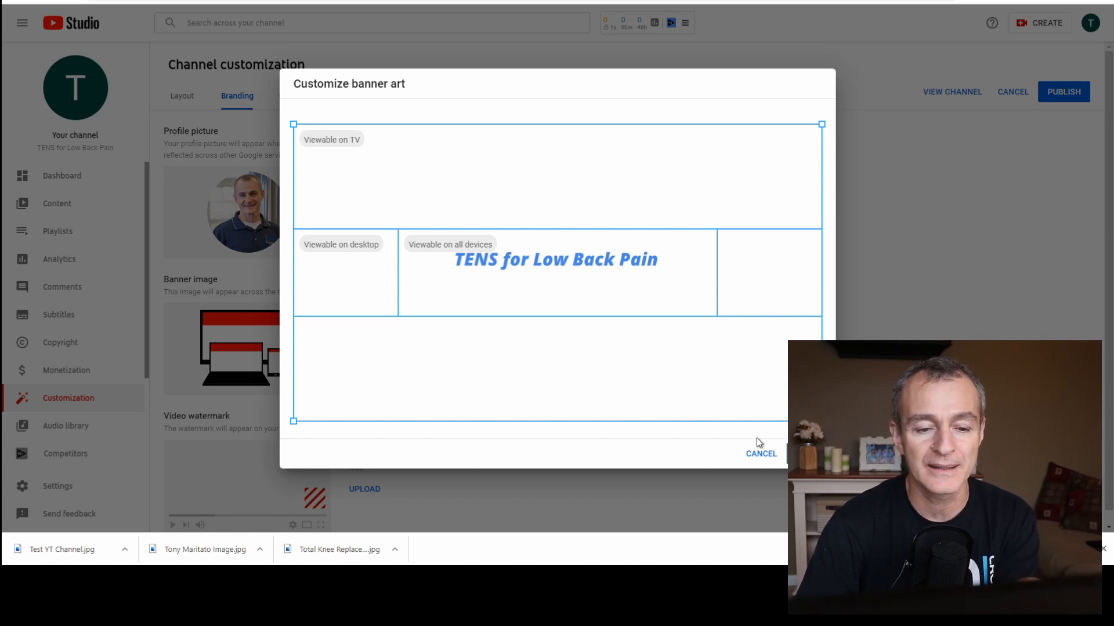
click(762, 454)
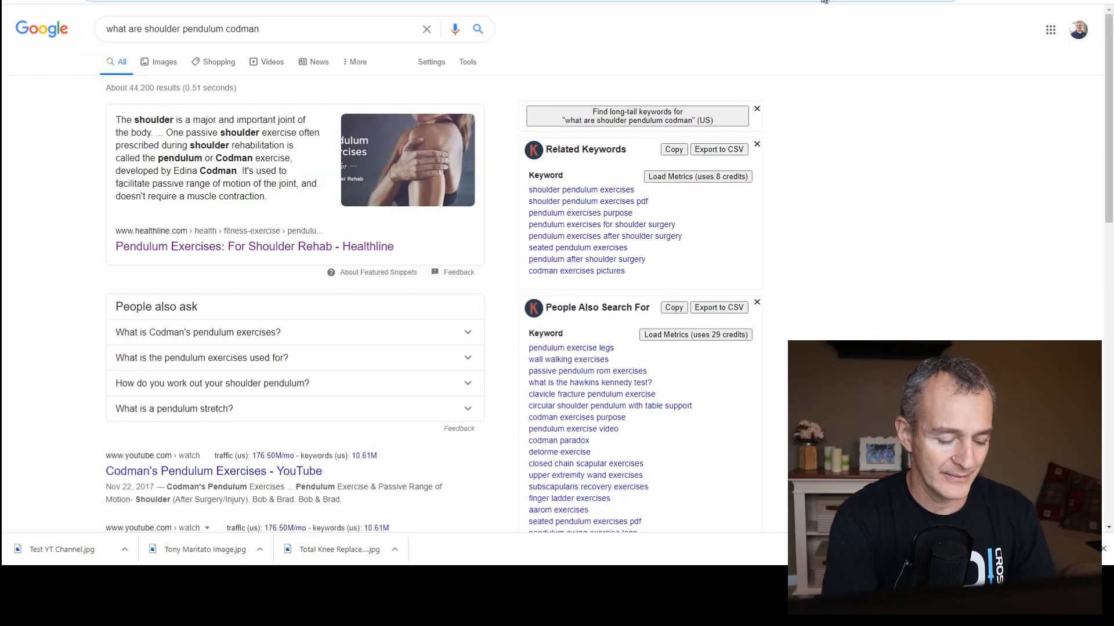
Open the Pexels site and search its free stock photos for "texture background".
text(pexels)
key(Return)
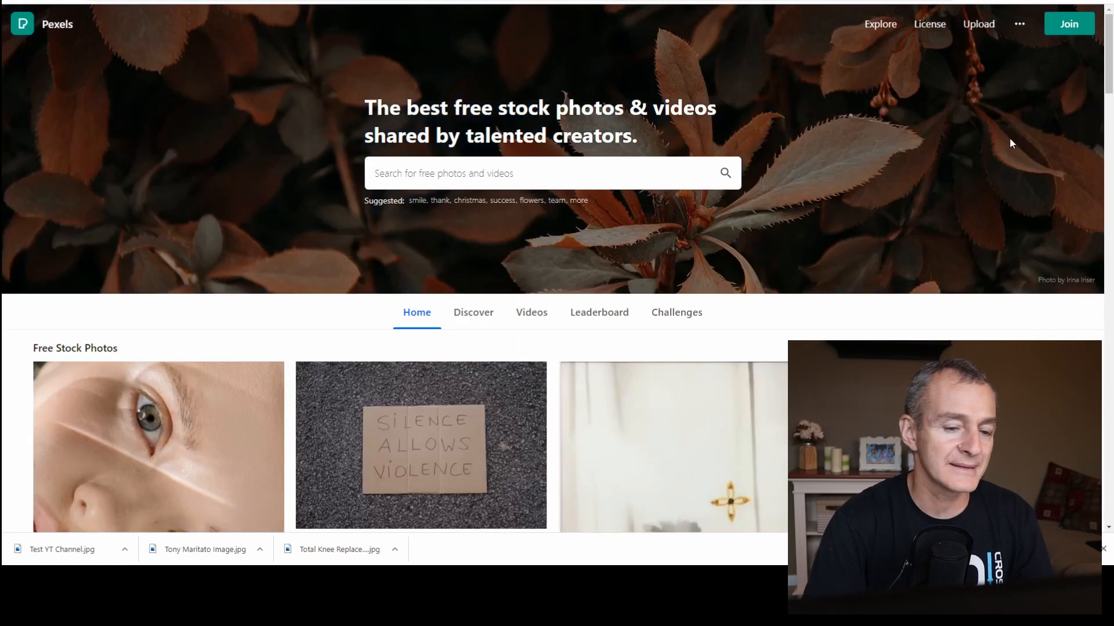
scroll(642, 294, down, 6)
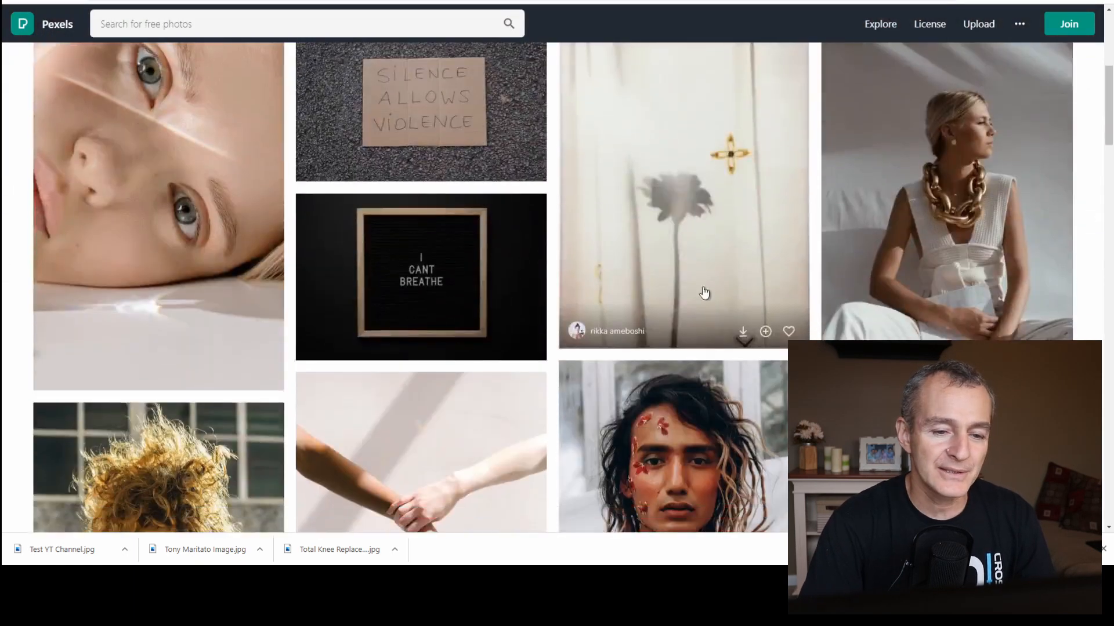
scroll(268, 17, up, 6)
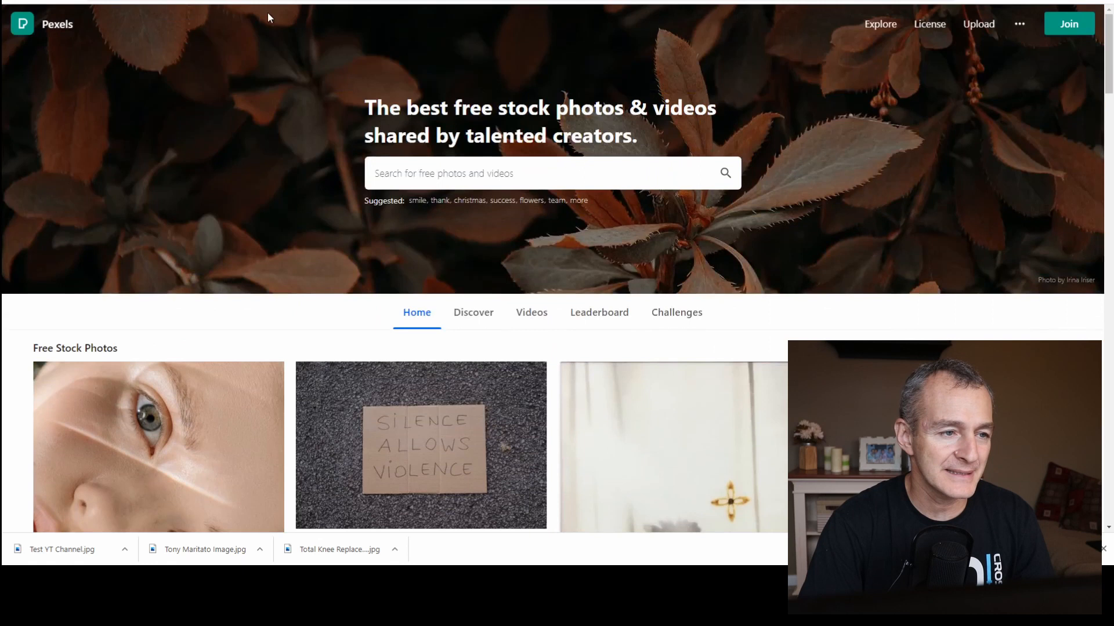
click(495, 167)
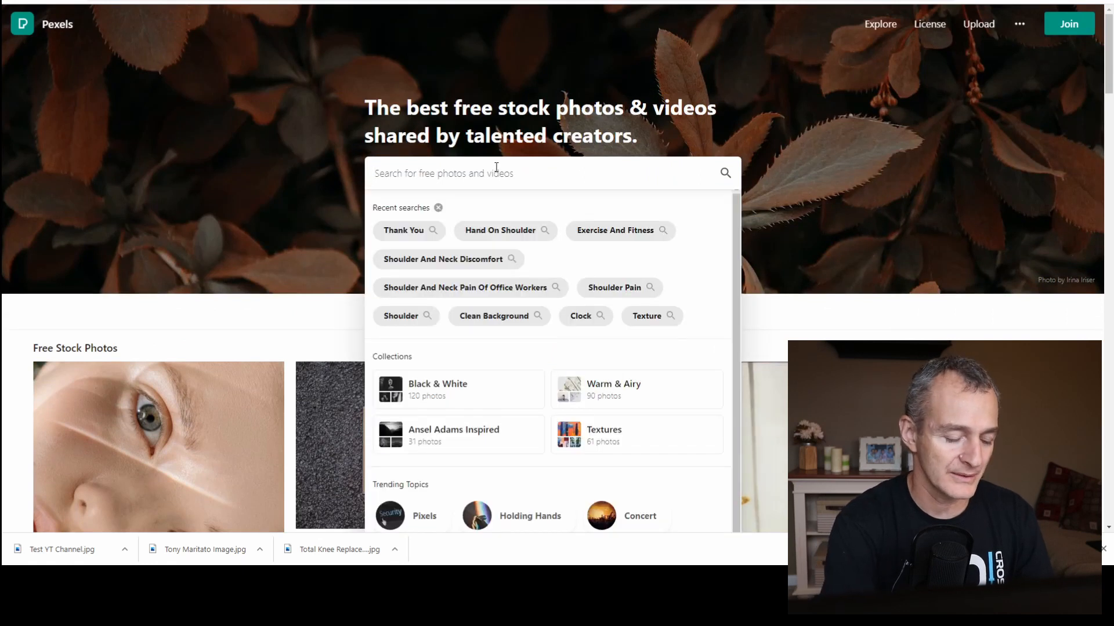
text(tex)
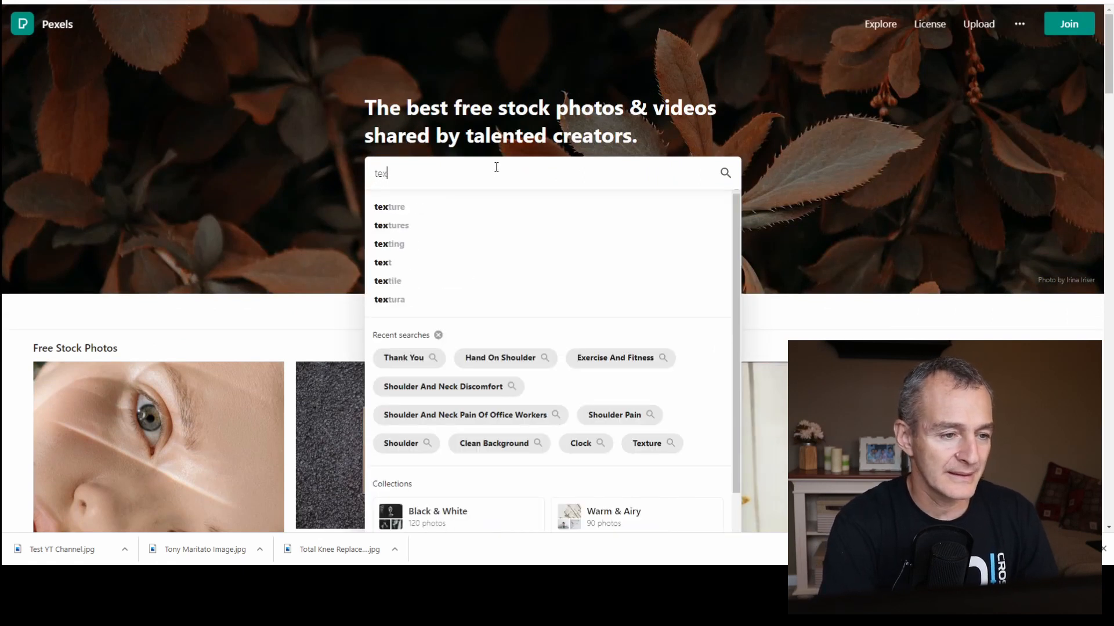
text(tured)
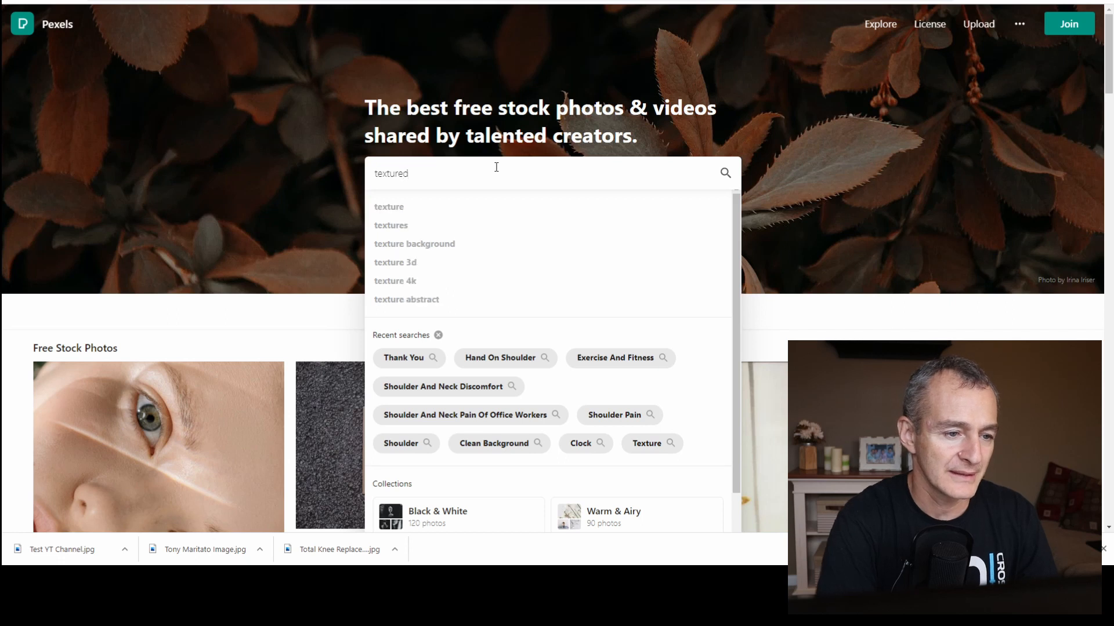
click(433, 244)
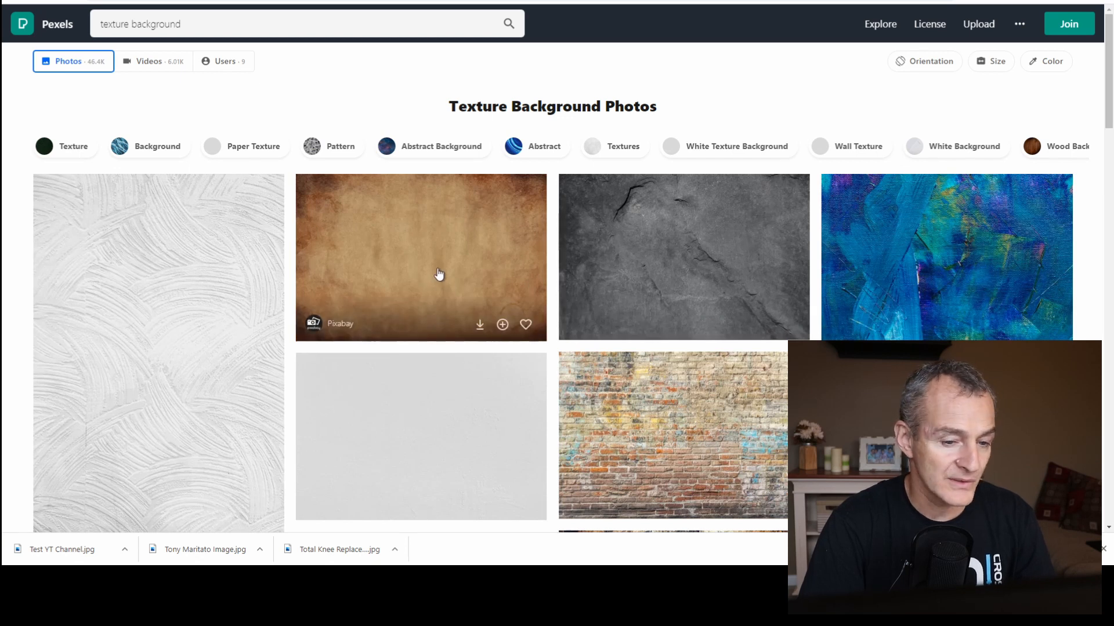
Browse the texture backgrounds and open the light grey wood-grain photo.
scroll(711, 464, down, 4)
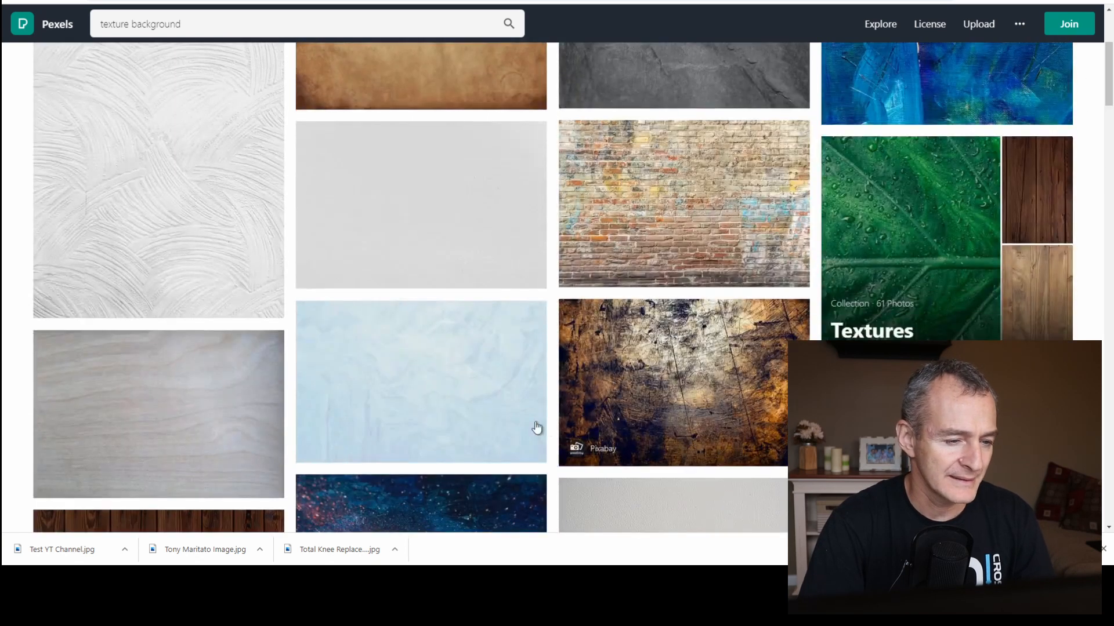
scroll(371, 226, down, 4)
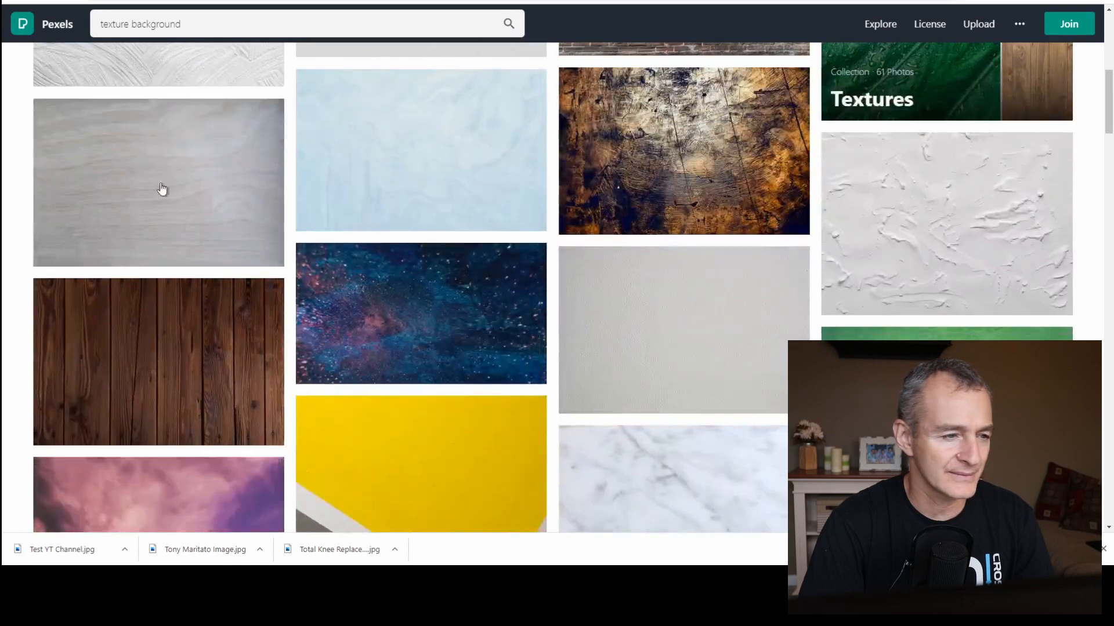
click(134, 191)
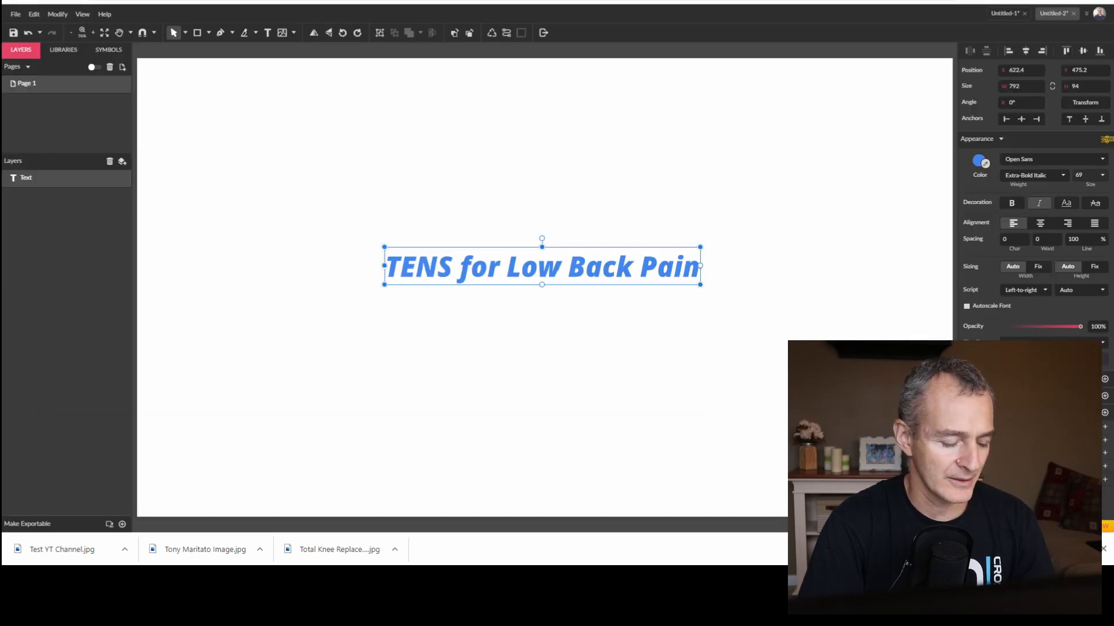
Paste the wood-grain photo into the Gravit Designer banner, place it behind the text, and enlarge it to about 2196 × 1470 to cover the canvas.
key(ctrl+v)
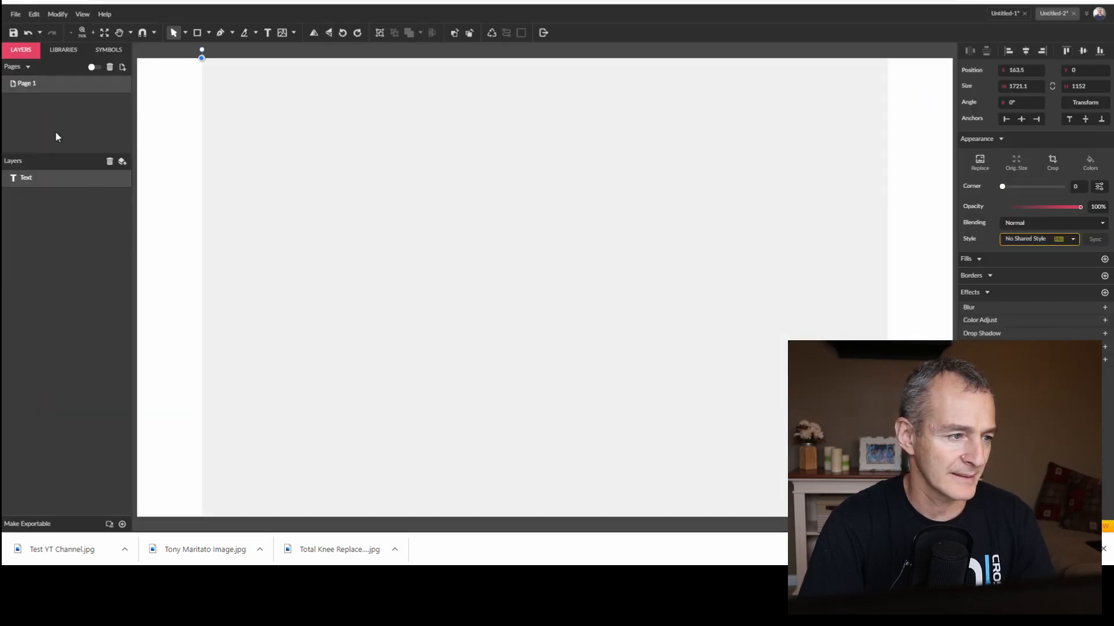
drag(57, 179, 48, 211)
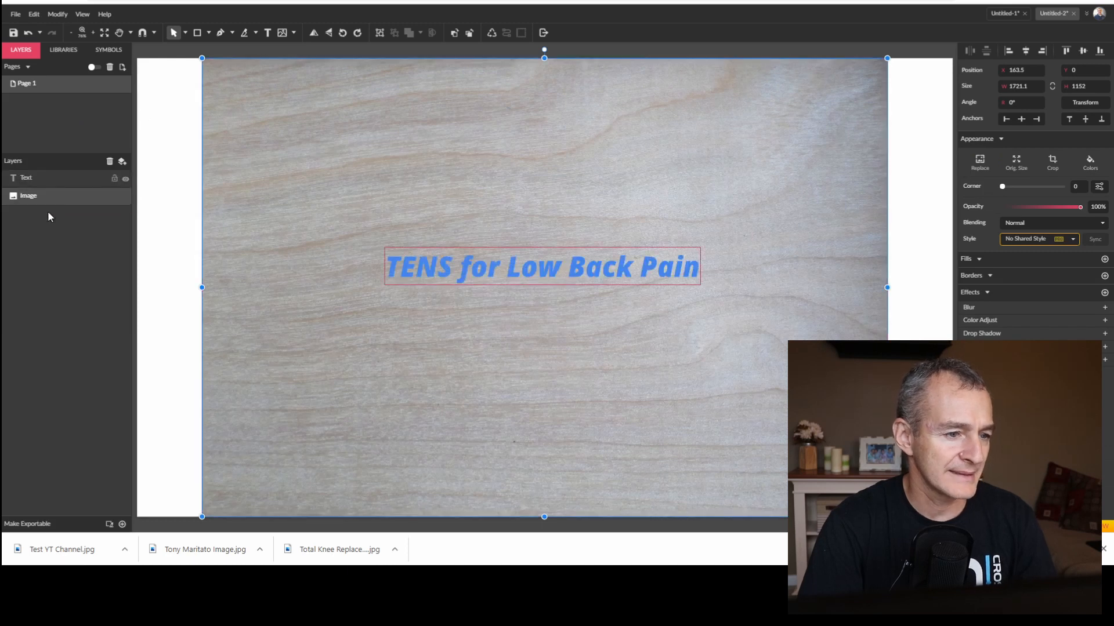
click(70, 33)
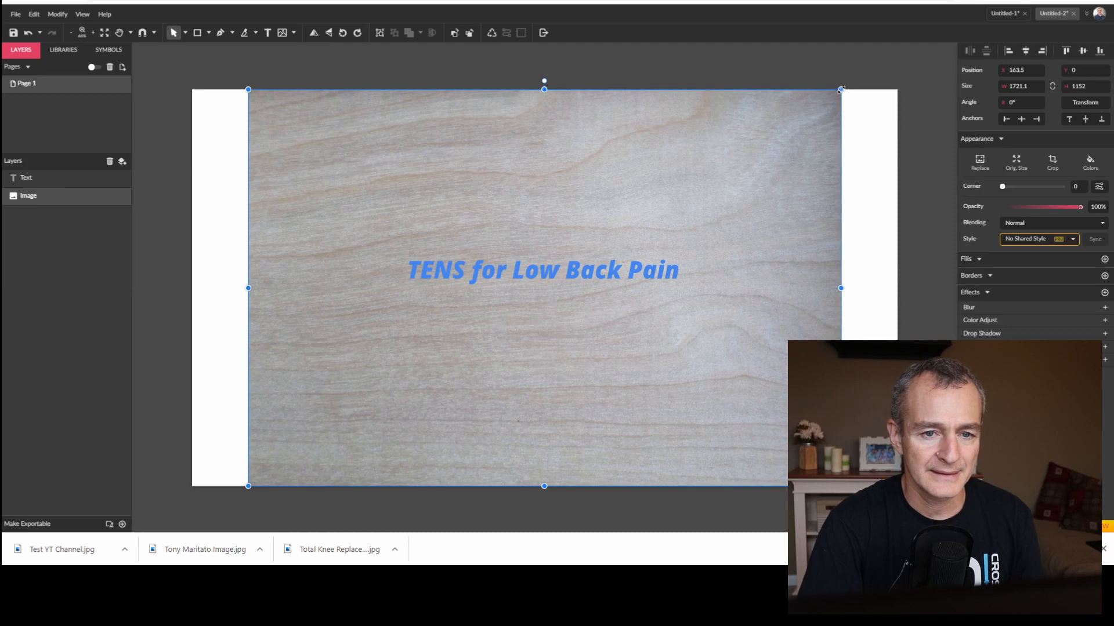
drag(841, 89, 922, 33)
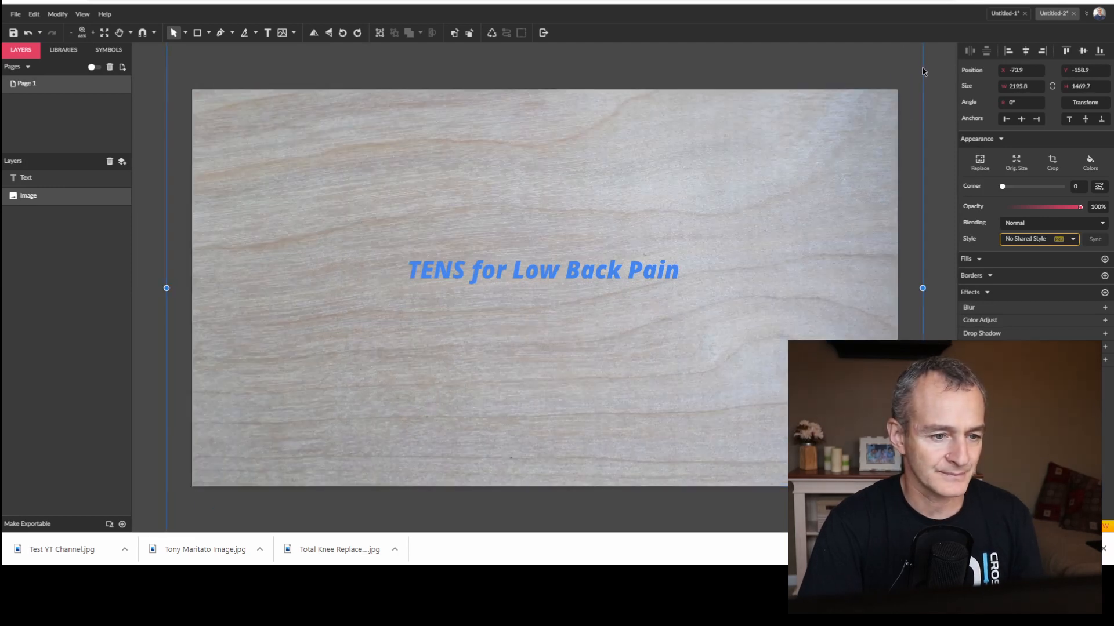
Draw a rectangle slightly larger than the banner text around it and place it between the text and the wood-grain image.
click(596, 278)
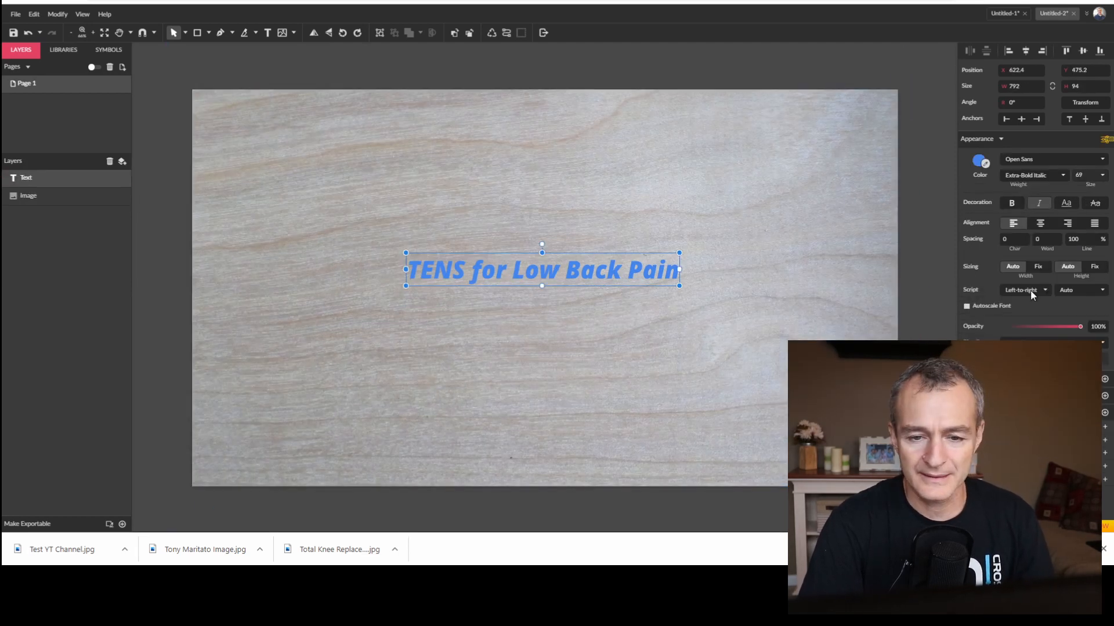
click(198, 35)
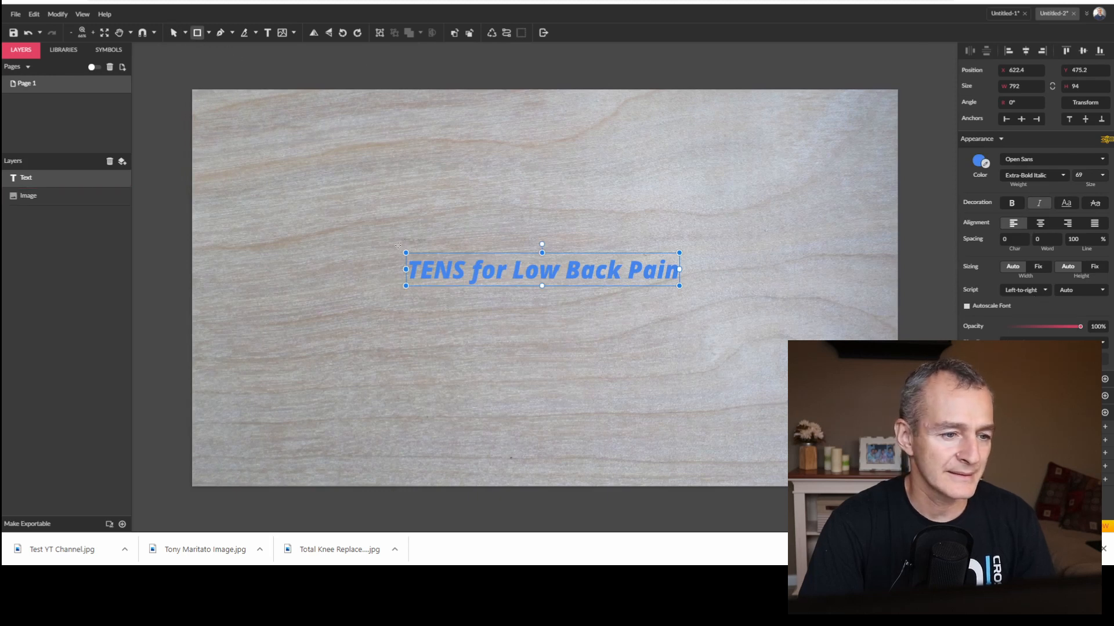
drag(398, 249, 690, 291)
drag(59, 197, 60, 175)
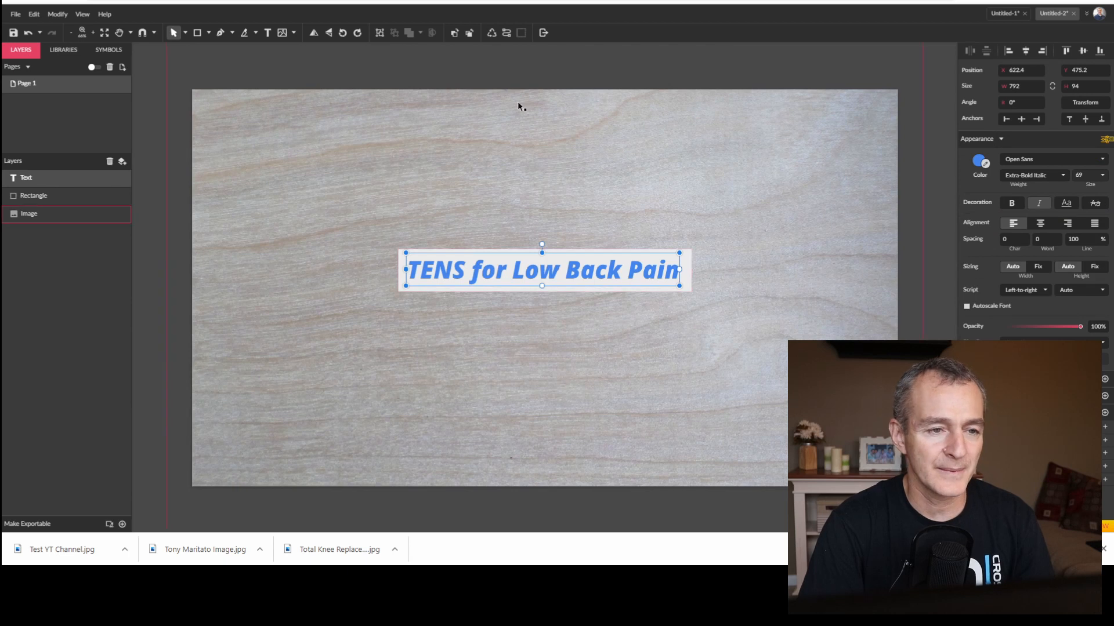
click(672, 68)
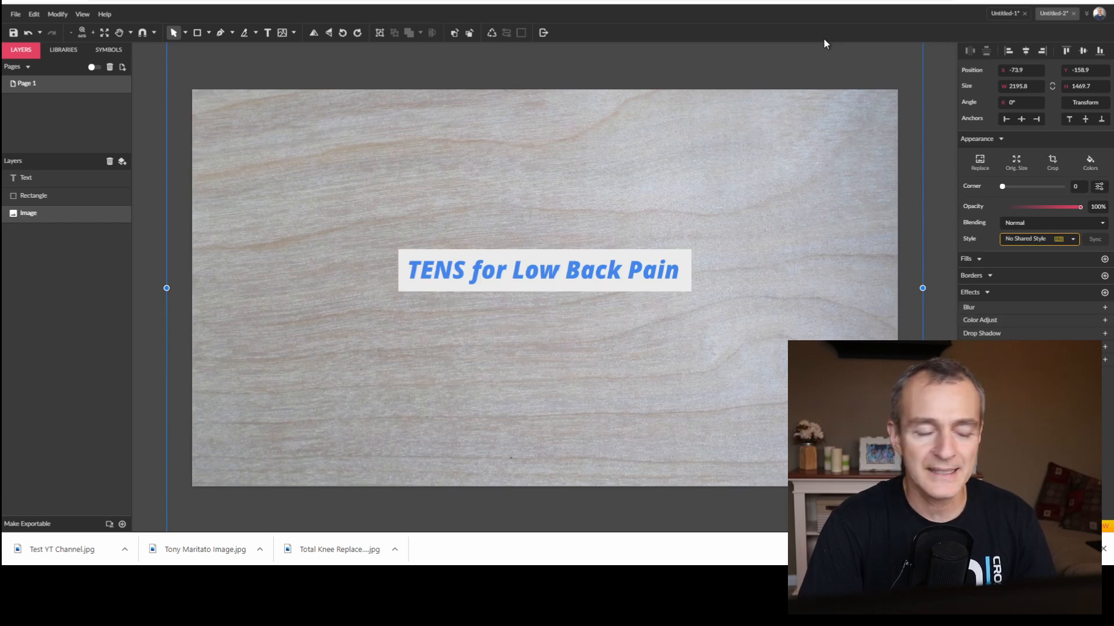
Start the export and save the design to Gravit Cloud as "Tens for lBP" in the personal open-file folder.
click(542, 33)
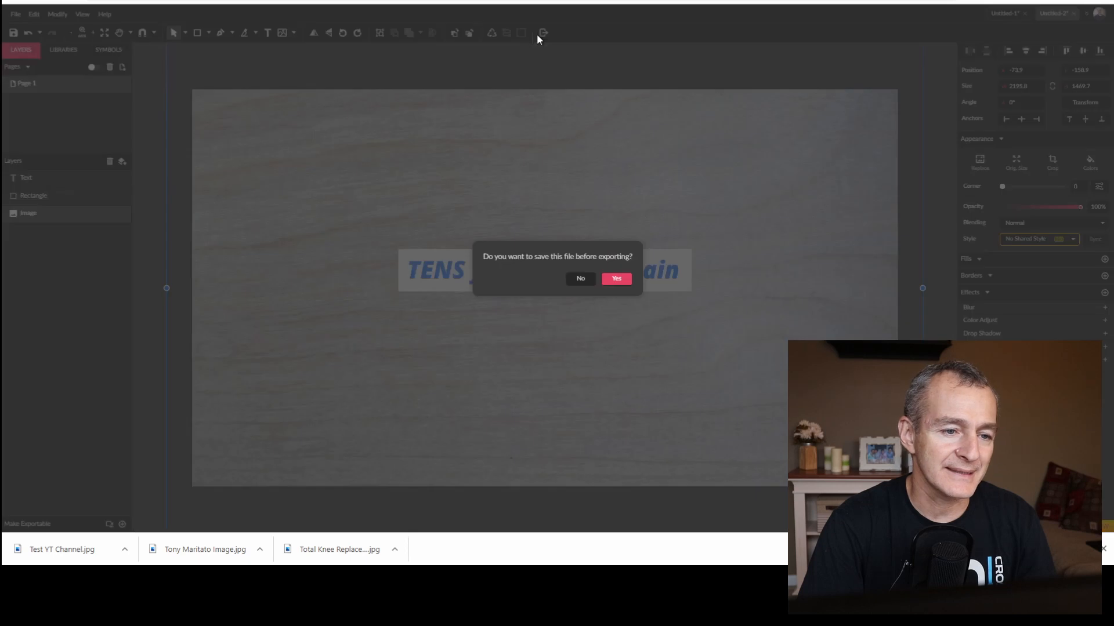
click(617, 280)
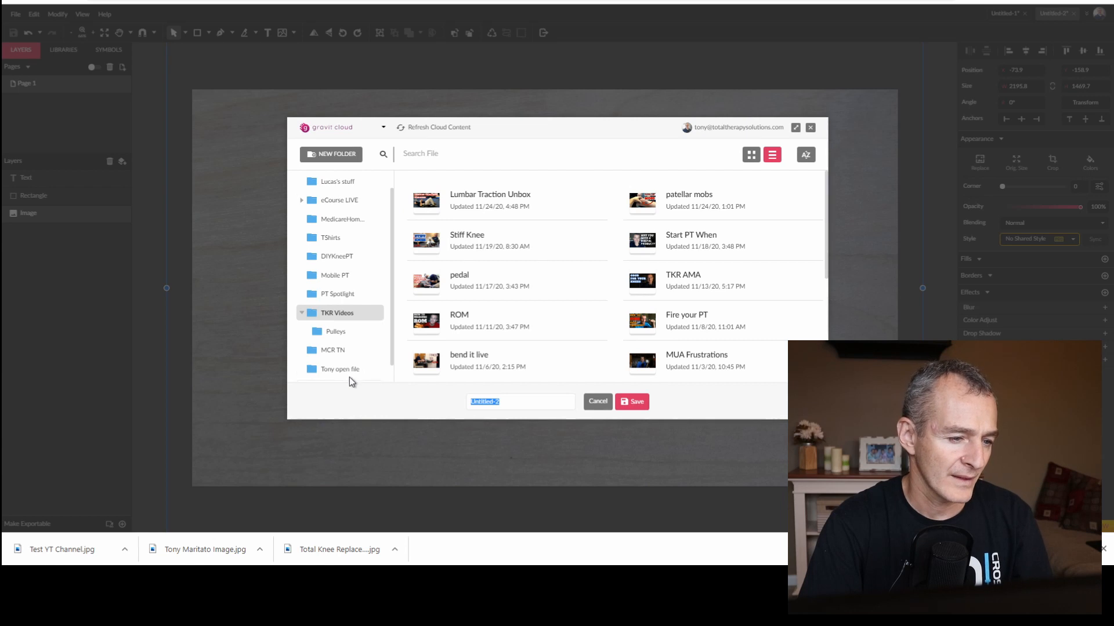
click(346, 371)
text(Ten)
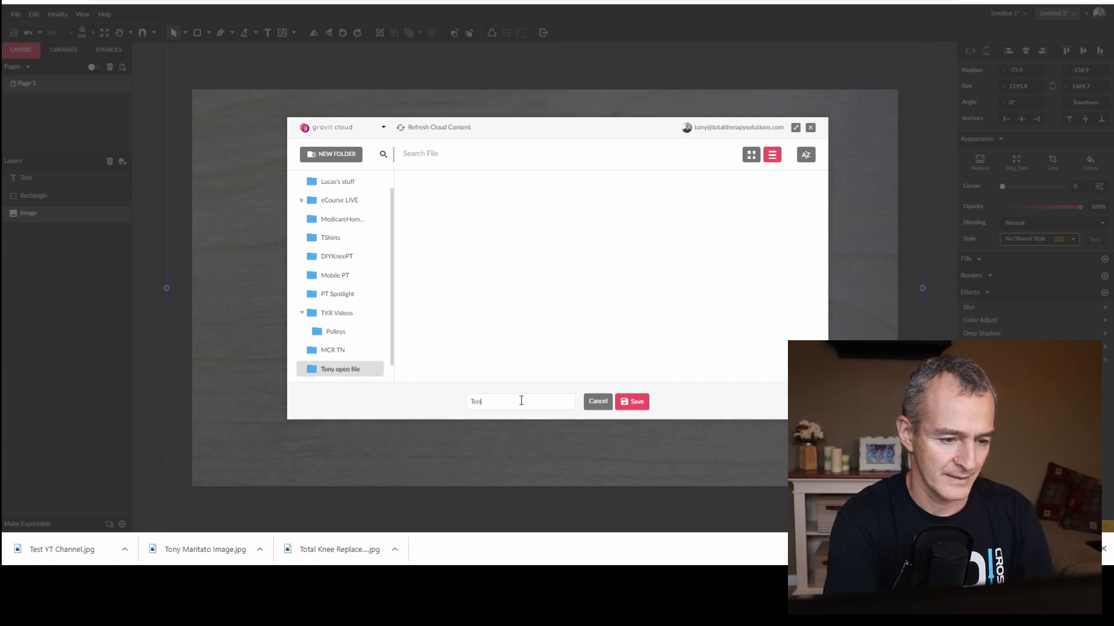
text(s for L)
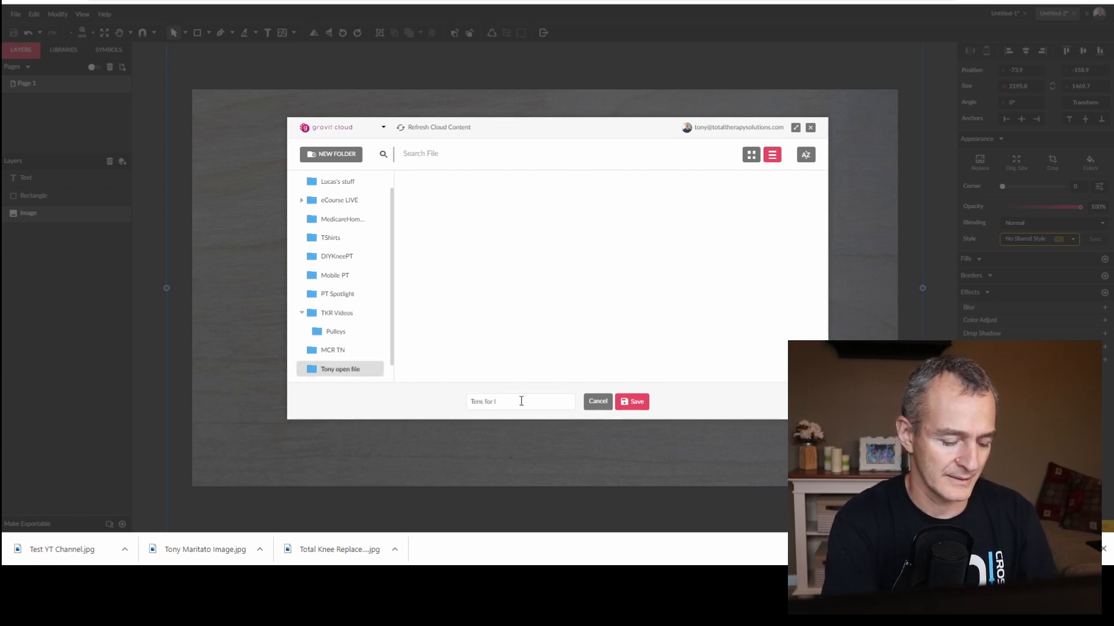
text(BP)
key(Return)
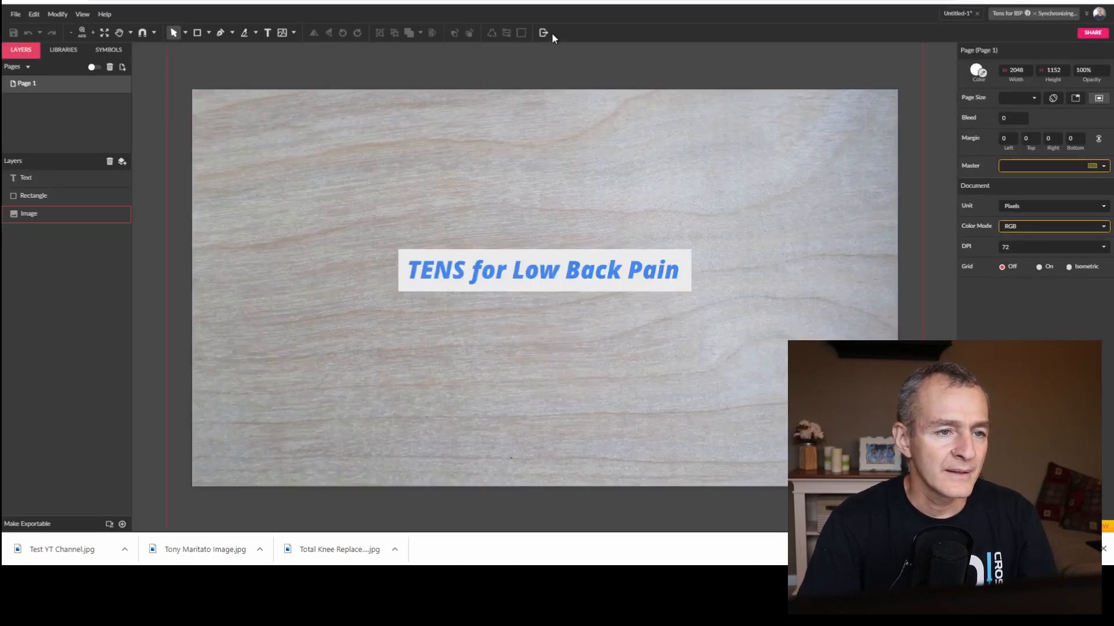
Export the whole canvas as a JPEG at 1x size and 100% quality, named Tens for lBP.jpg.
click(544, 33)
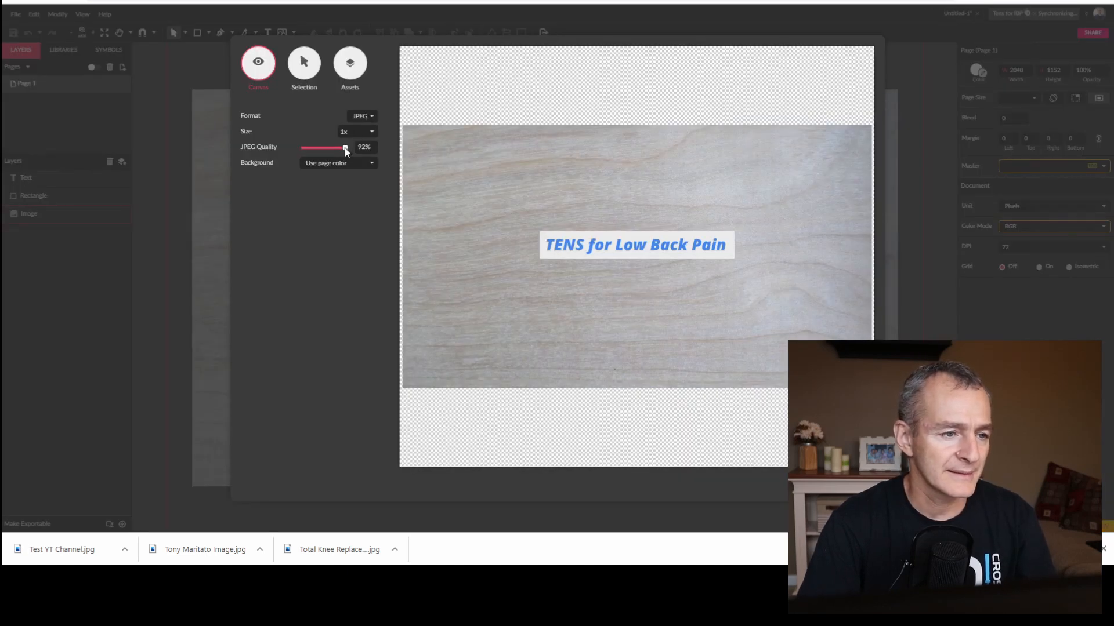
click(850, 485)
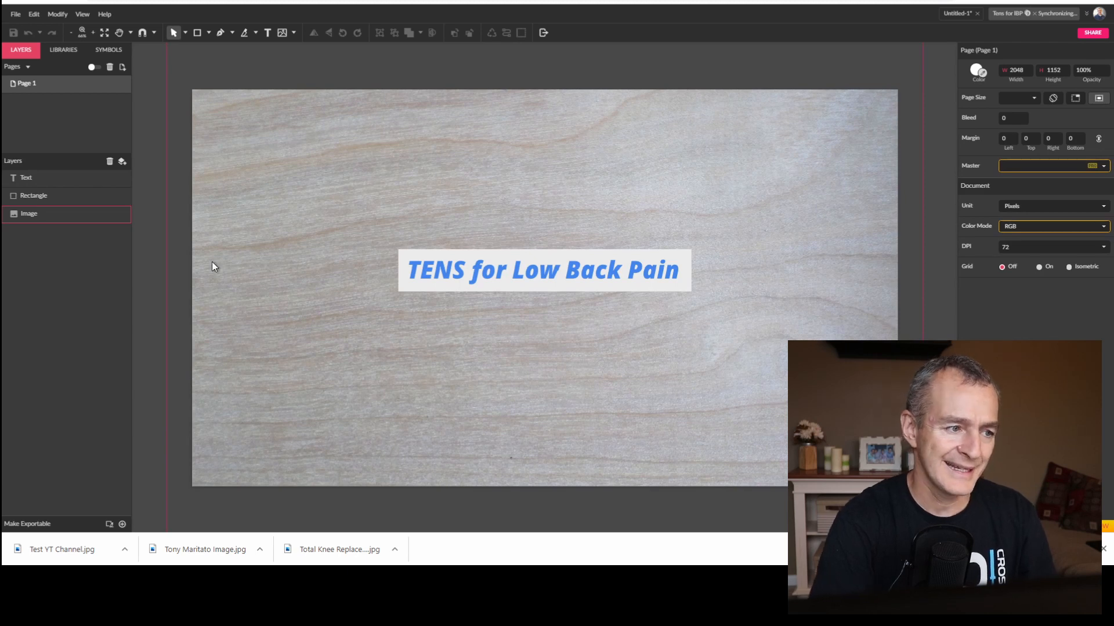
key(ctrl+shift+e)
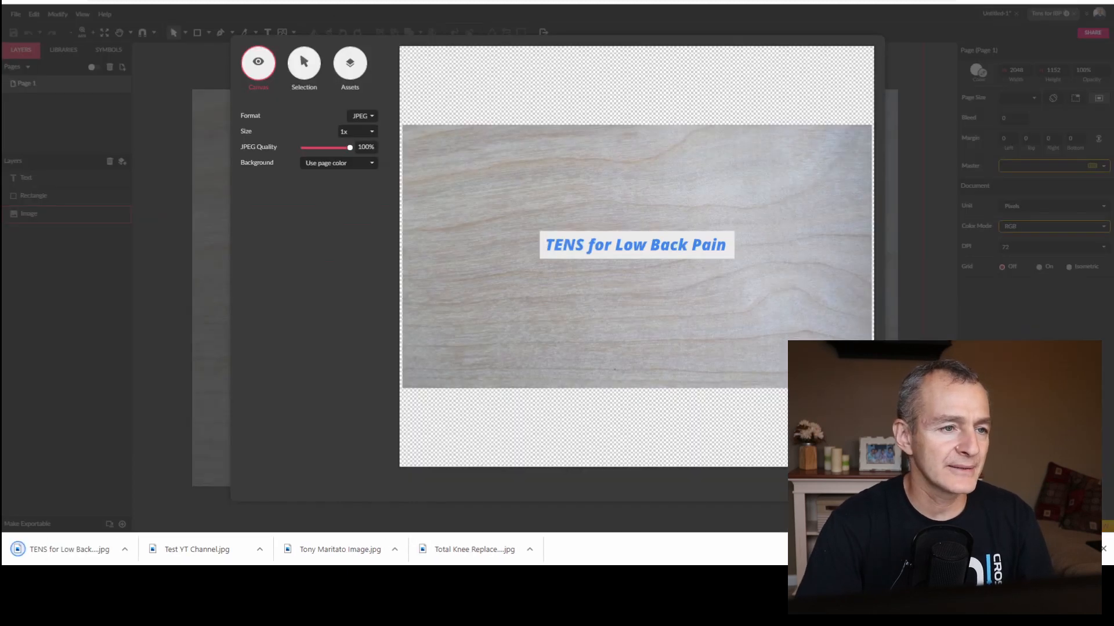
key(Escape)
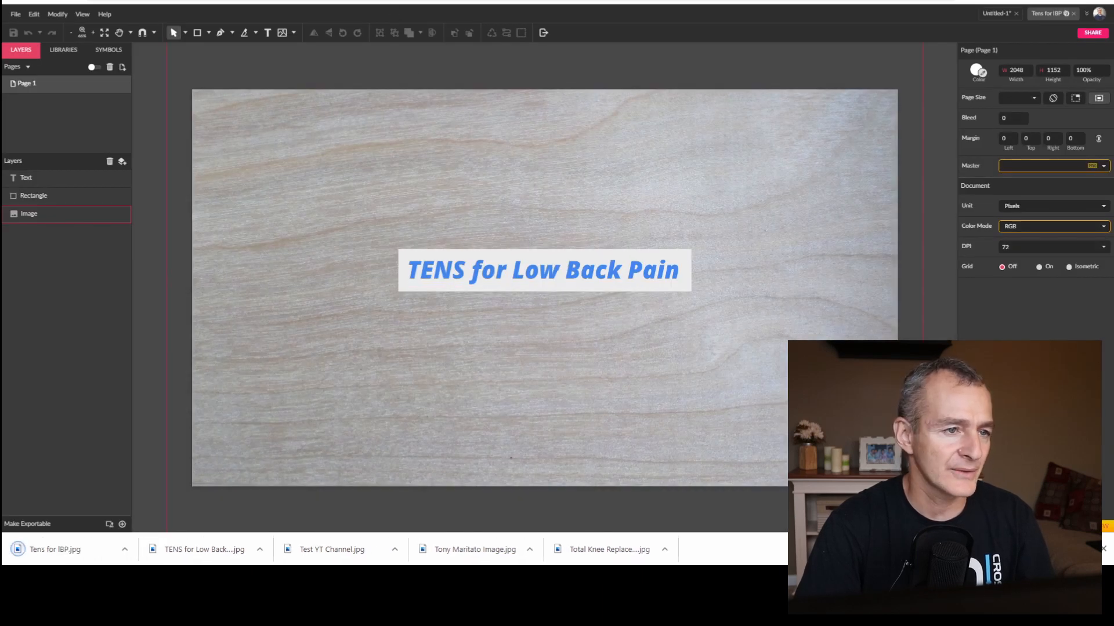
Switch to YouTube Studio and upload the exported wood-grain design as the channel's banner image, accepting the default crop.
key(ctrl+Tab)
click(373, 342)
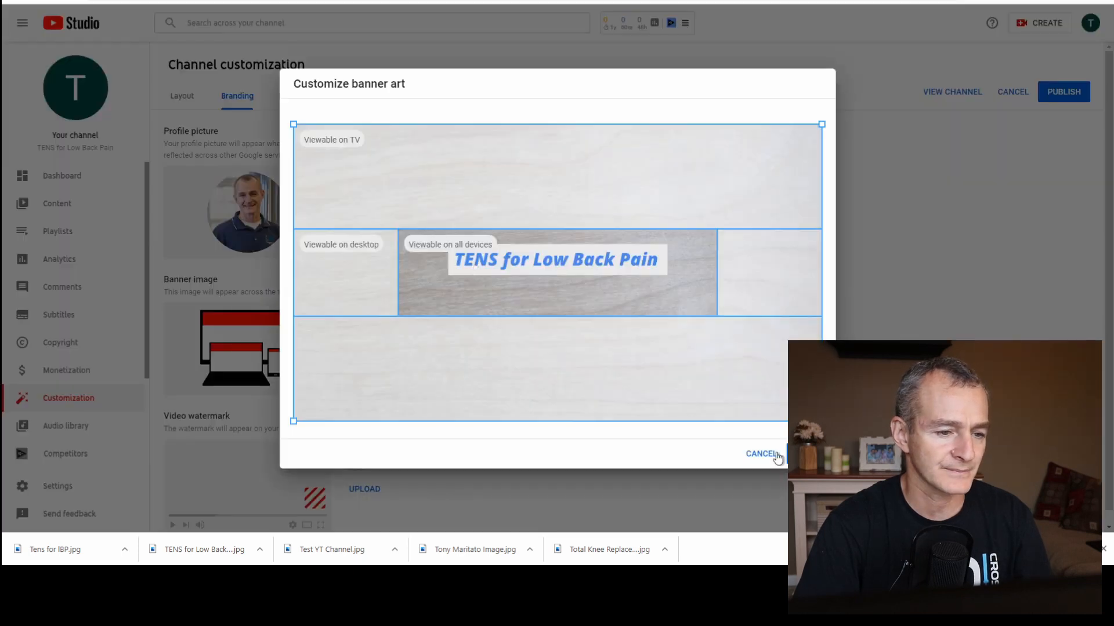
click(805, 454)
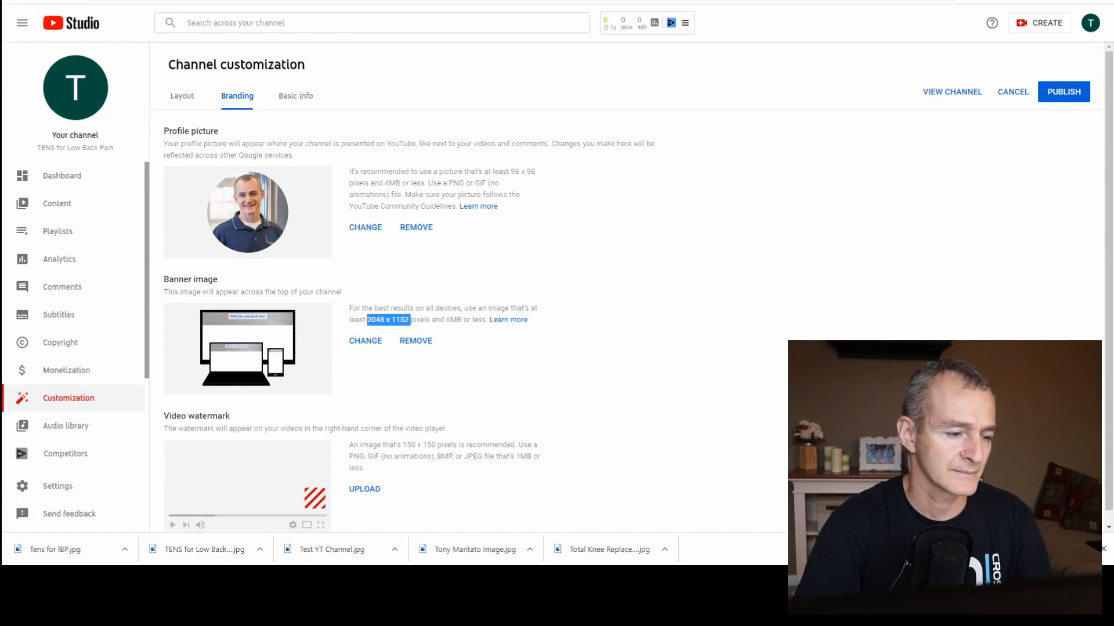
scroll(720, 312, down, 1)
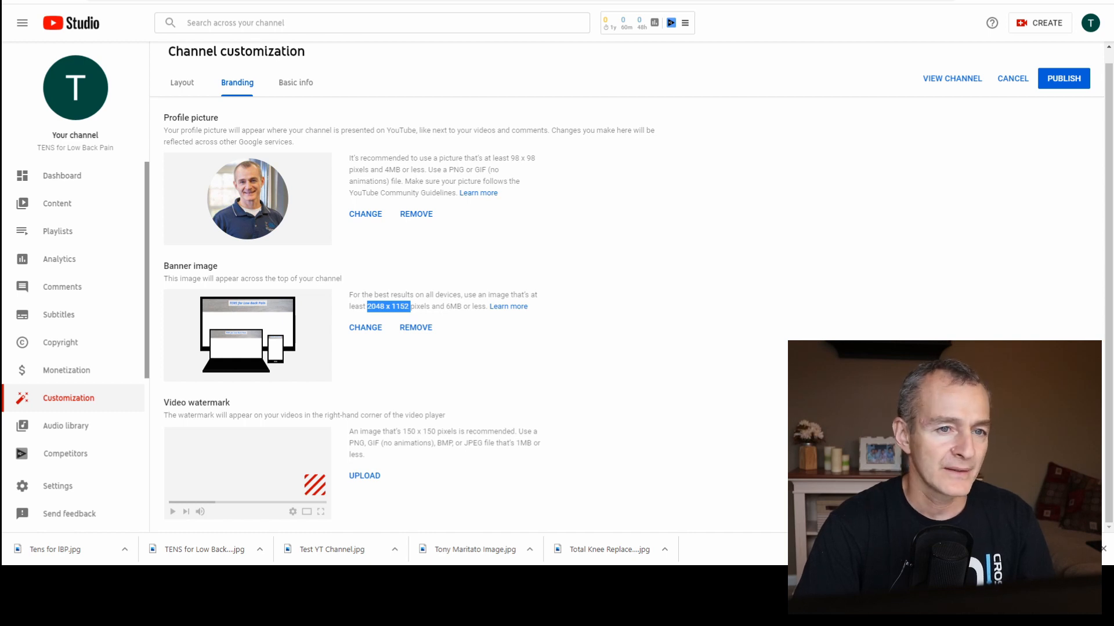
Switch back to Gravit Designer and create a new design of 150 × 150 px for the video watermark.
click(406, 1)
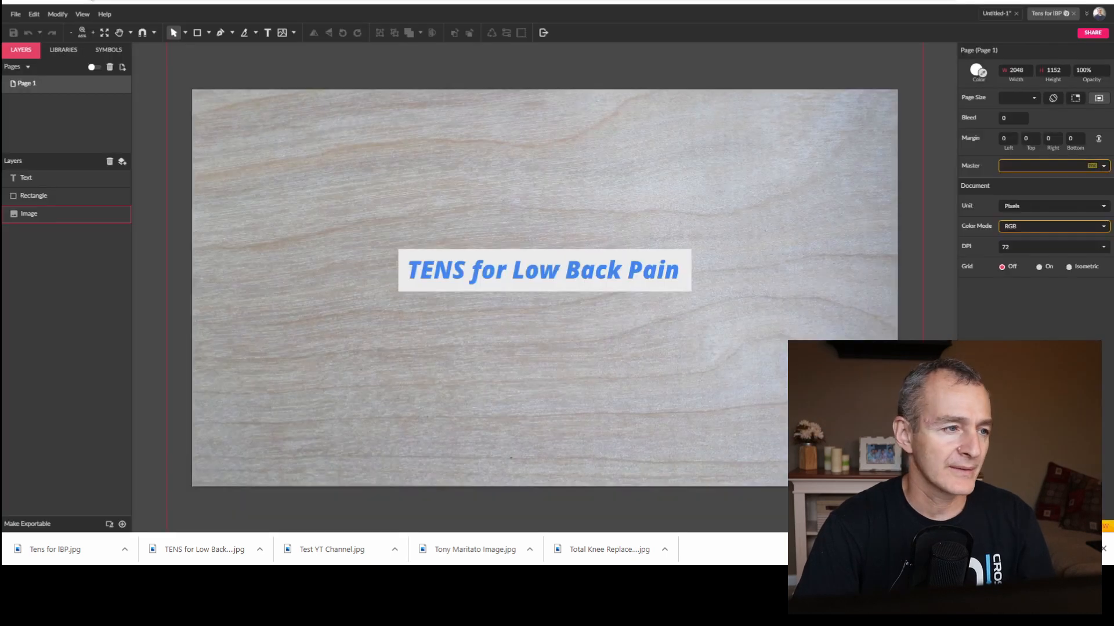
click(16, 14)
click(18, 28)
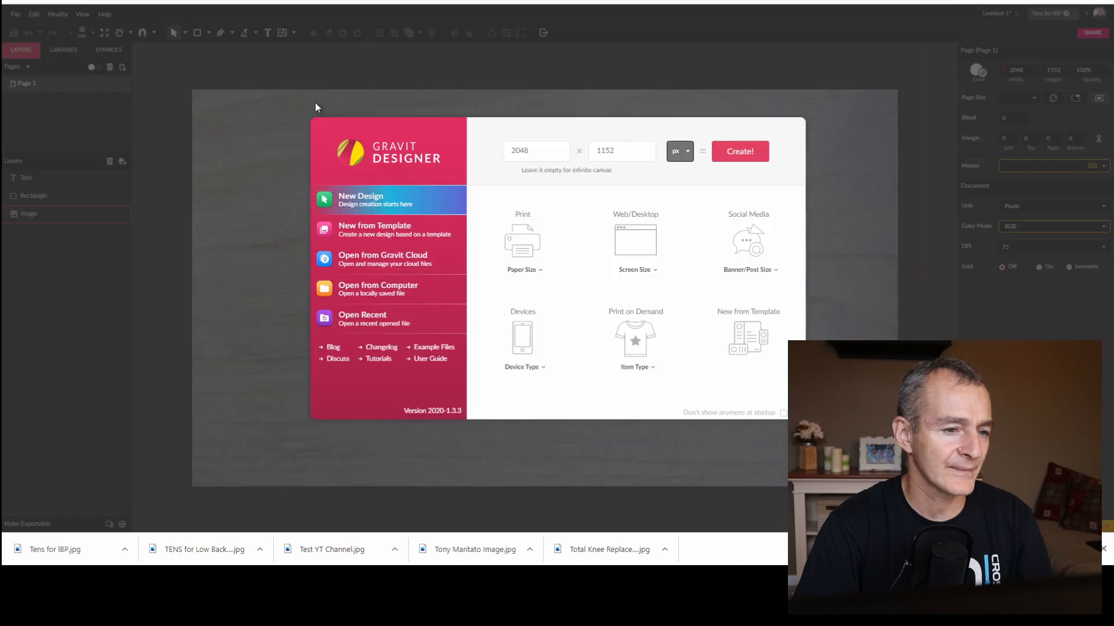
double_click(517, 150)
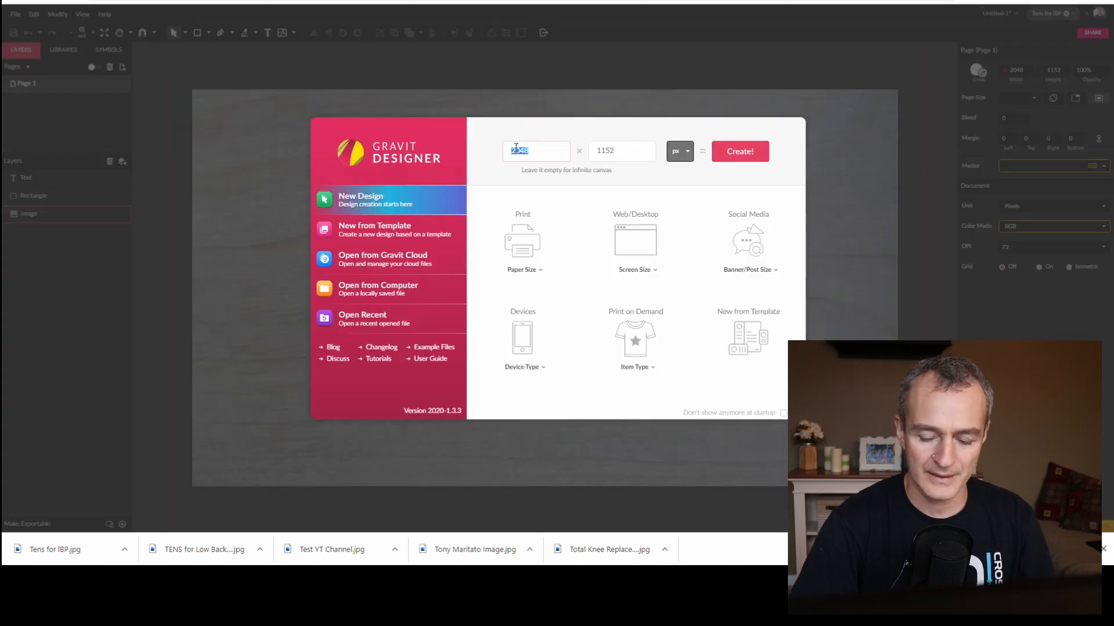
text(150)
key(Tab)
text(150)
key(Return)
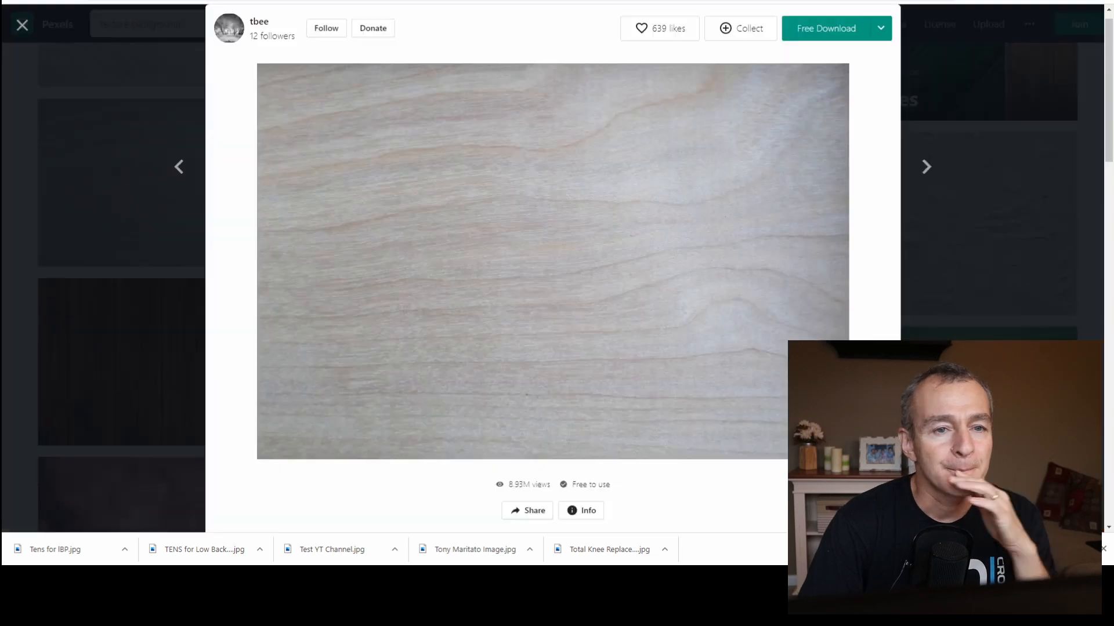
Close the enlarged wood photo on Pexels, search the stock photos for "tens" and browse the results.
click(17, 29)
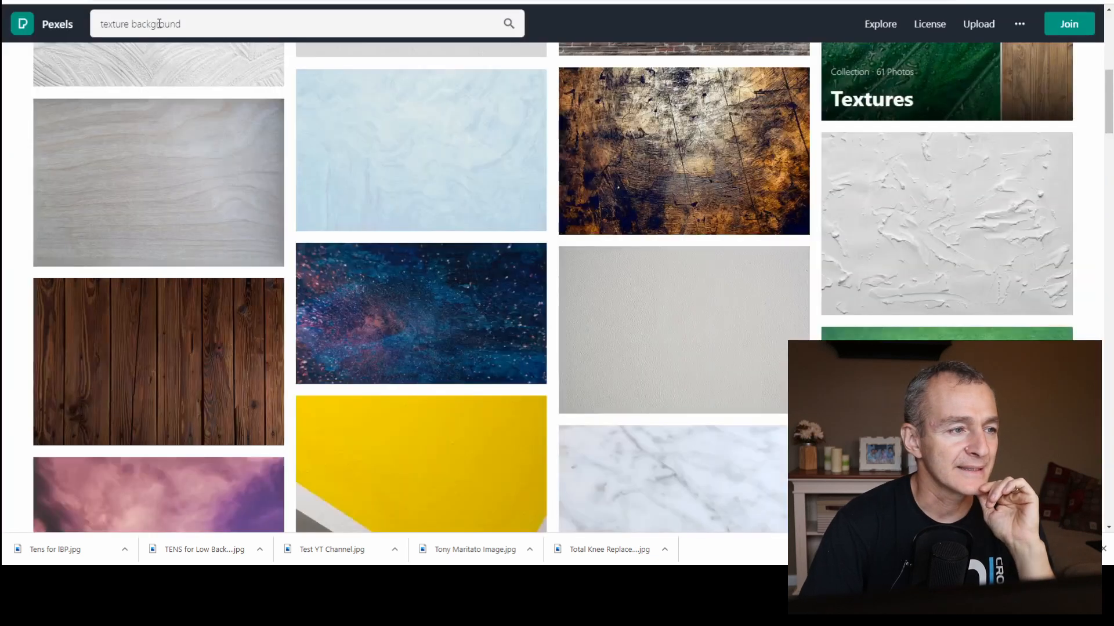
click(145, 24)
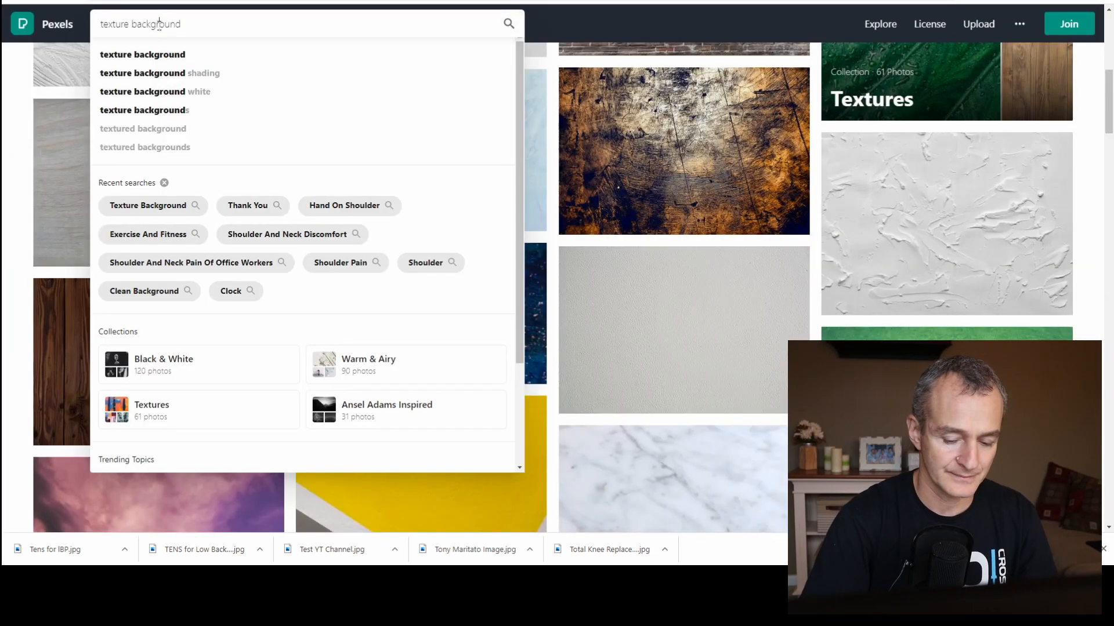
key(BackSpace)
key(BackSpace)
key(BackSpace)
key(BackSpace)
key(BackSpace)
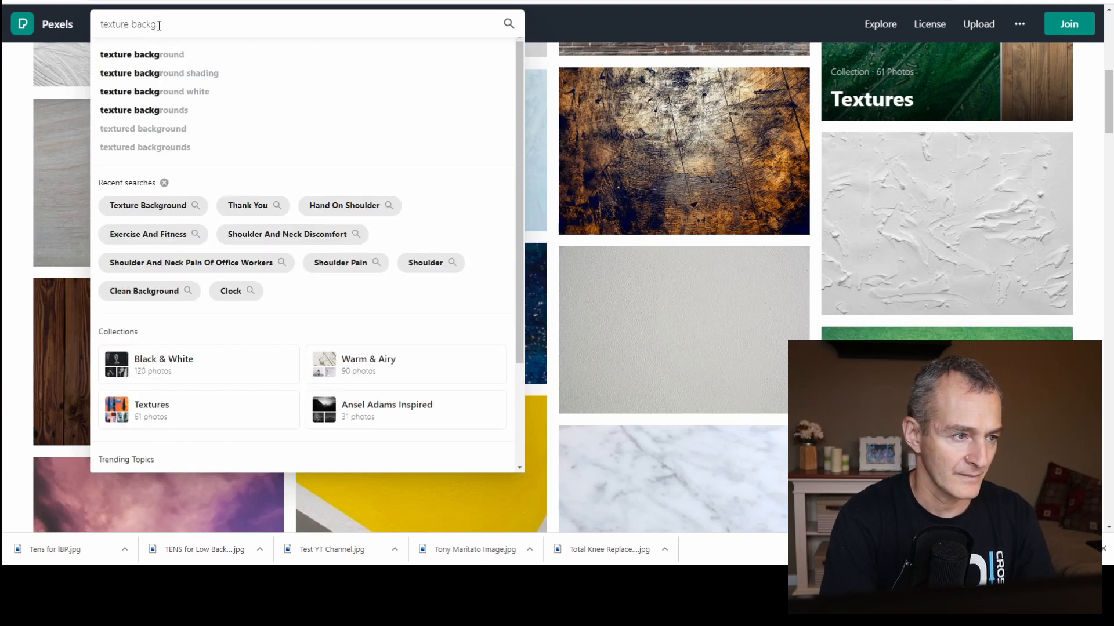
key(BackSpace)
key(BackSpace)
key(BackSpace)
key(BackSpace)
key(BackSpace)
key(BackSpace)
key(BackSpace)
key(BackSpace)
key(BackSpace)
key(BackSpace)
key(BackSpace)
key(BackSpace)
key(BackSpace)
text(tens)
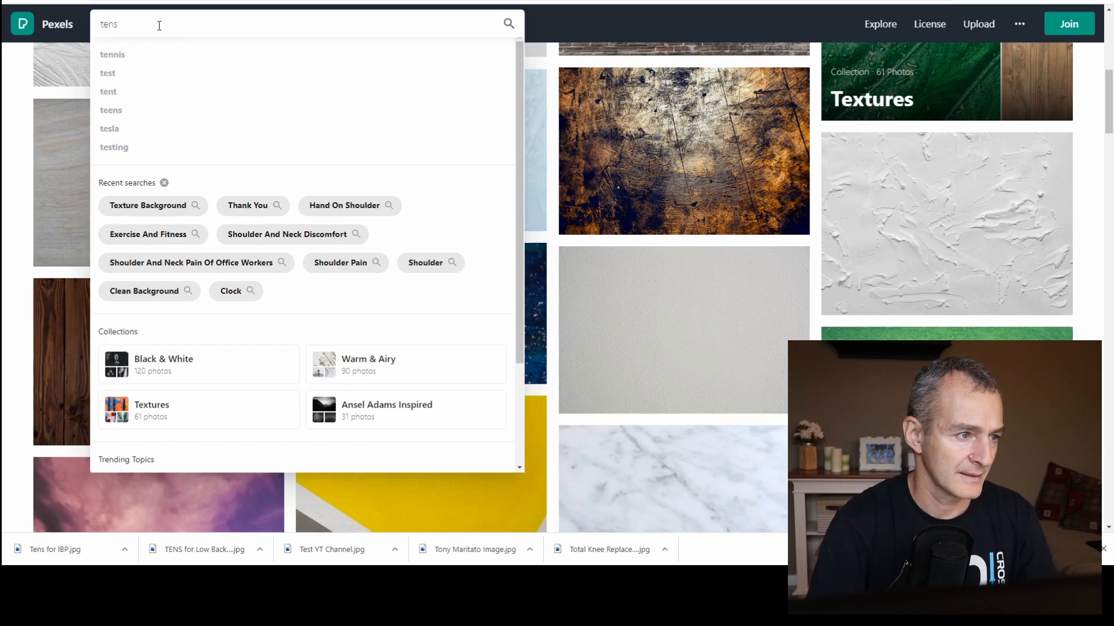
key(Return)
scroll(898, 233, down, 8)
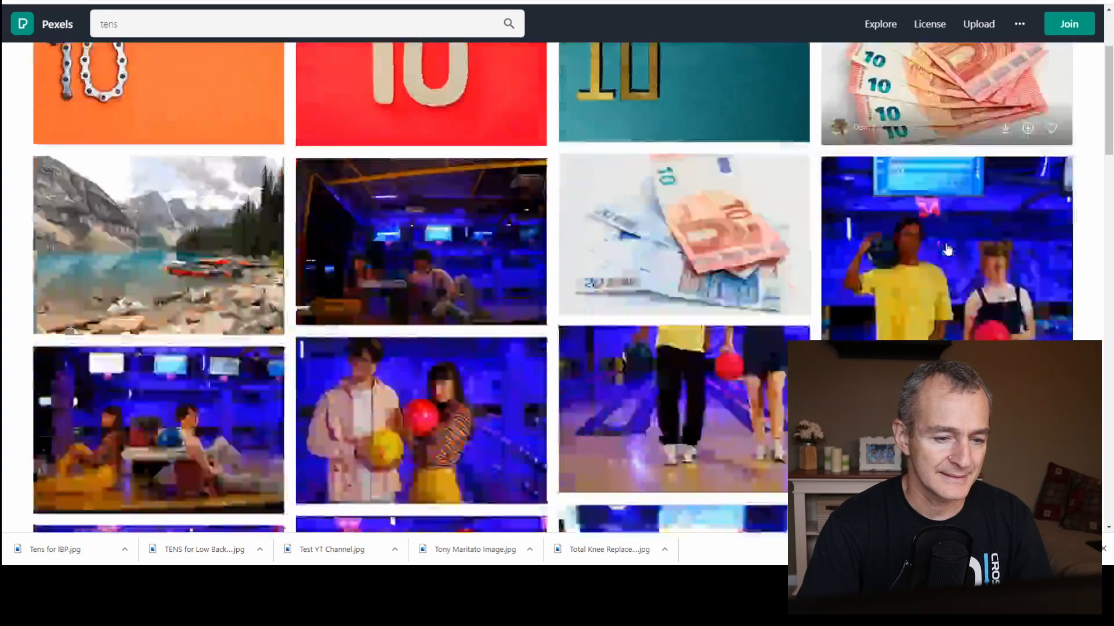
scroll(897, 233, up, 8)
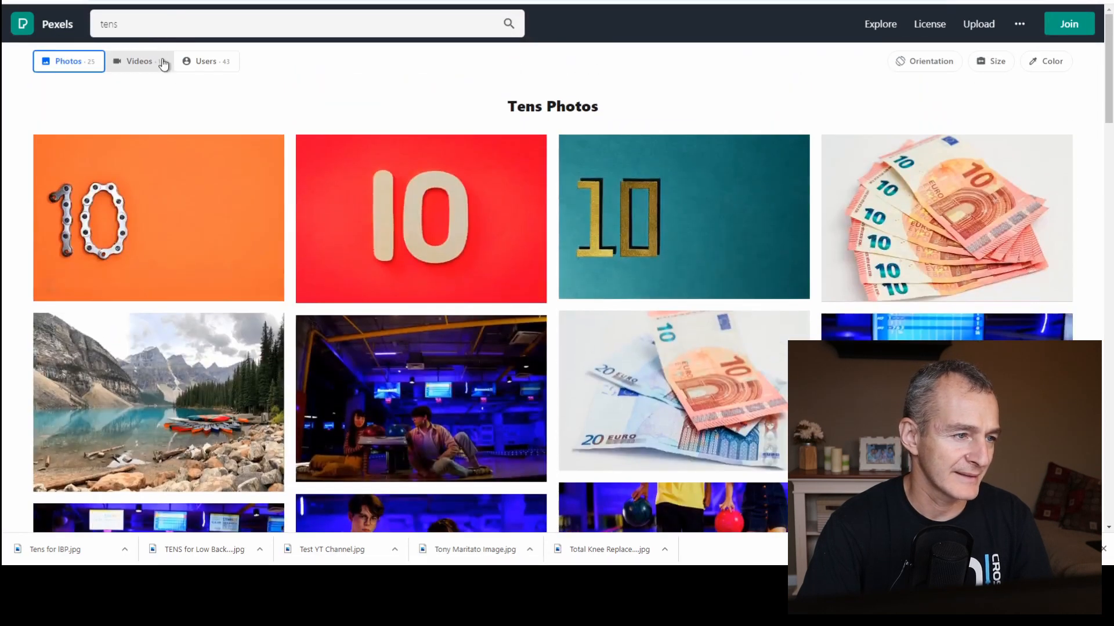
Search the stock photos for "electrodes" and browse the results, including the sponsored photos.
double_click(155, 23)
text(electrodes)
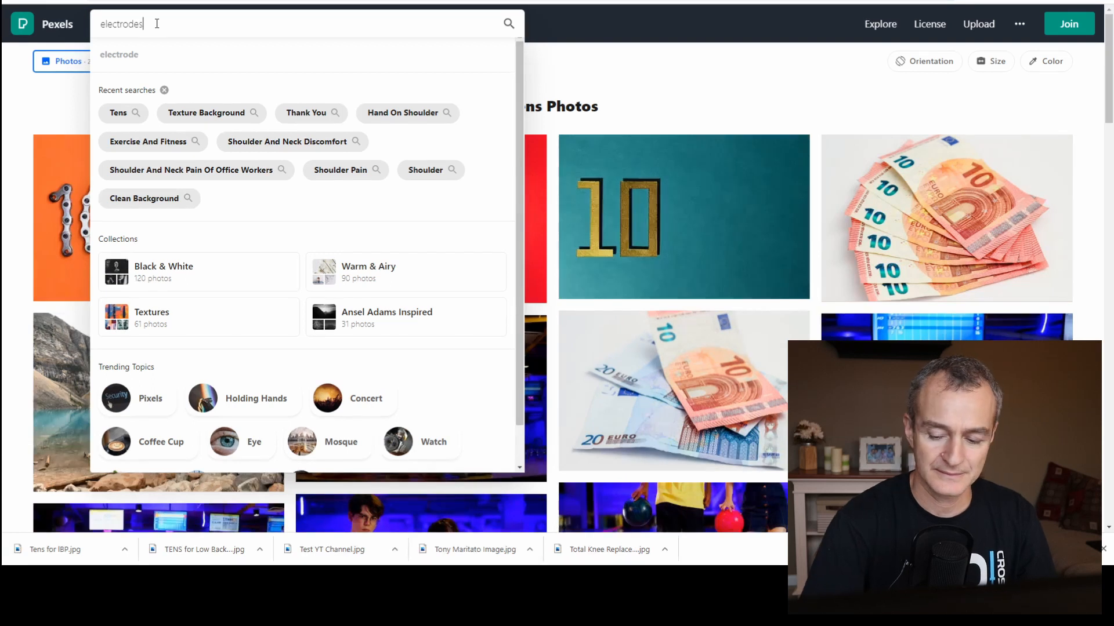
key(Return)
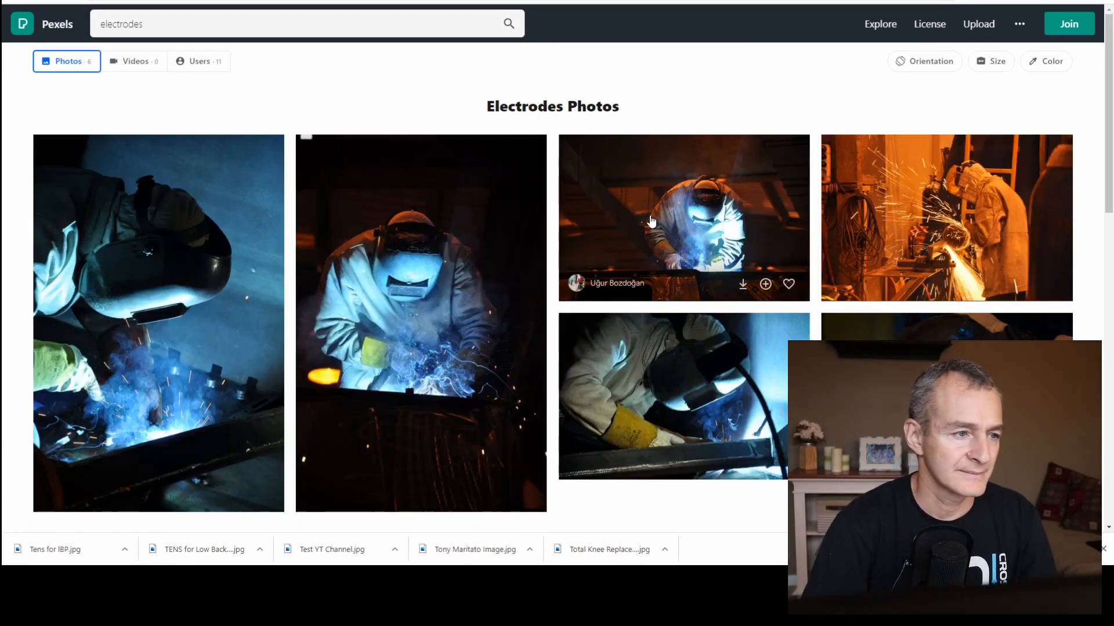
scroll(651, 236, down, 6)
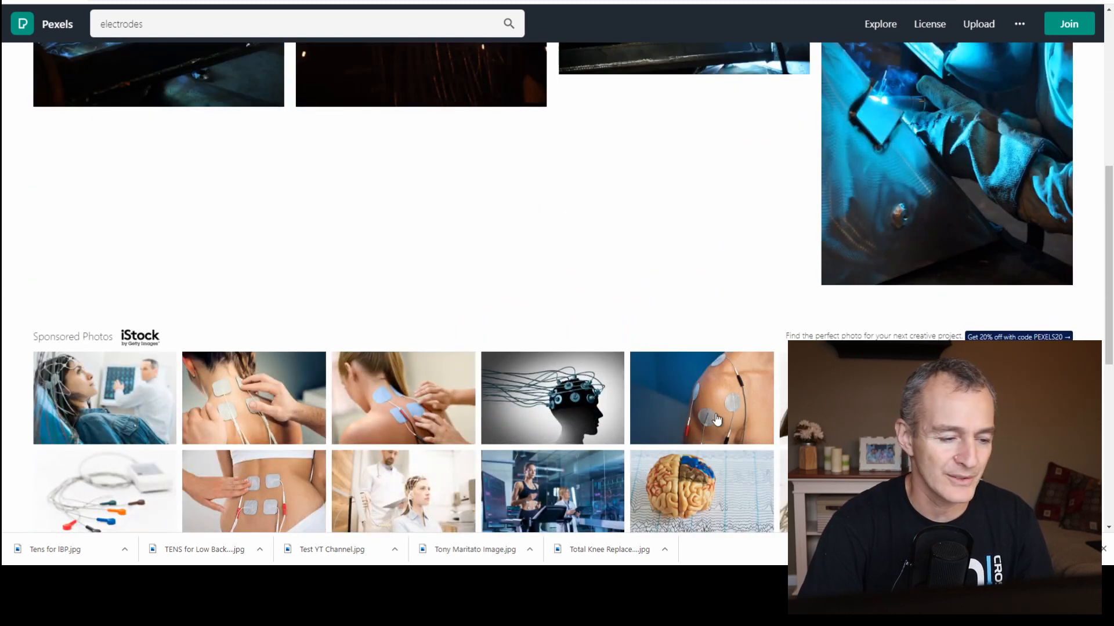
scroll(702, 435, down, 6)
scroll(625, 412, up, 15)
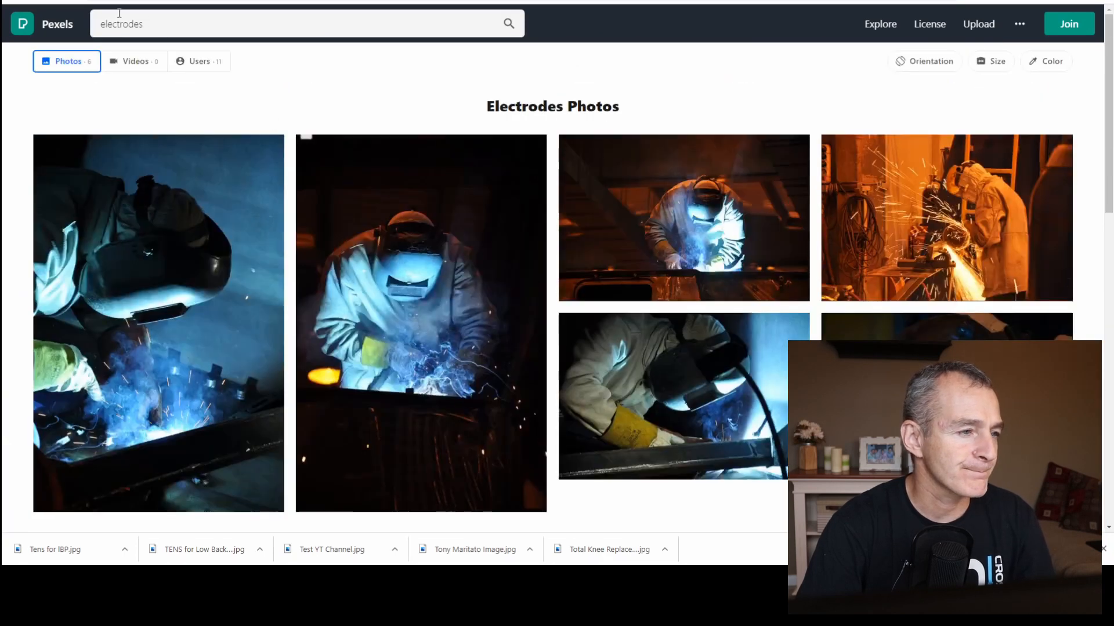
Search the stock photos for "4 x 4 square" and browse the results.
click(119, 12)
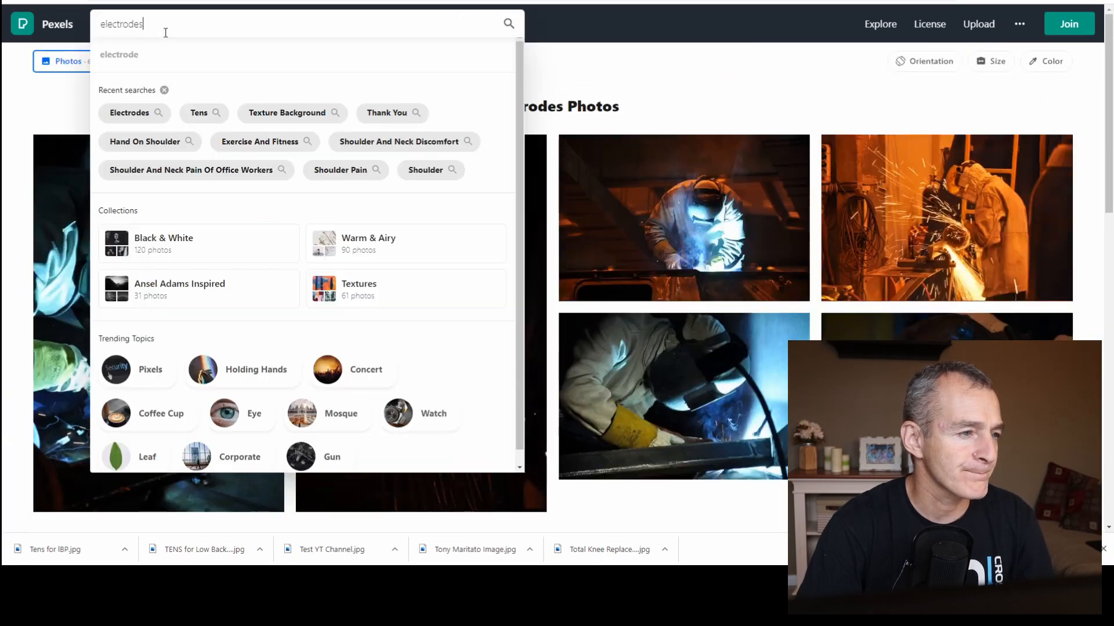
key(ctrl+a)
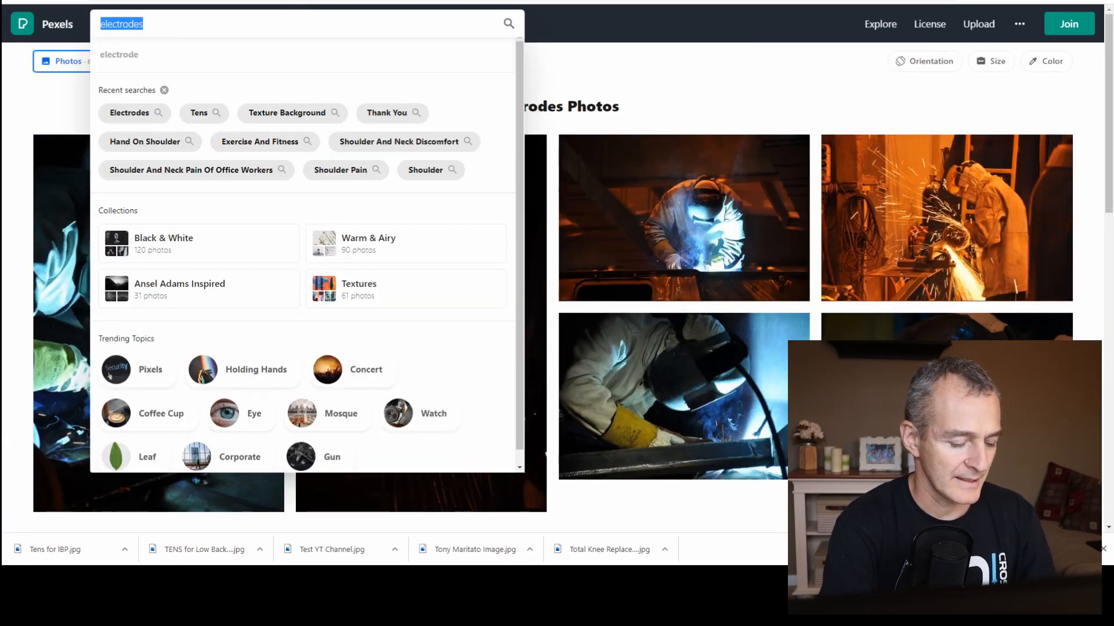
text(4 x 4 )
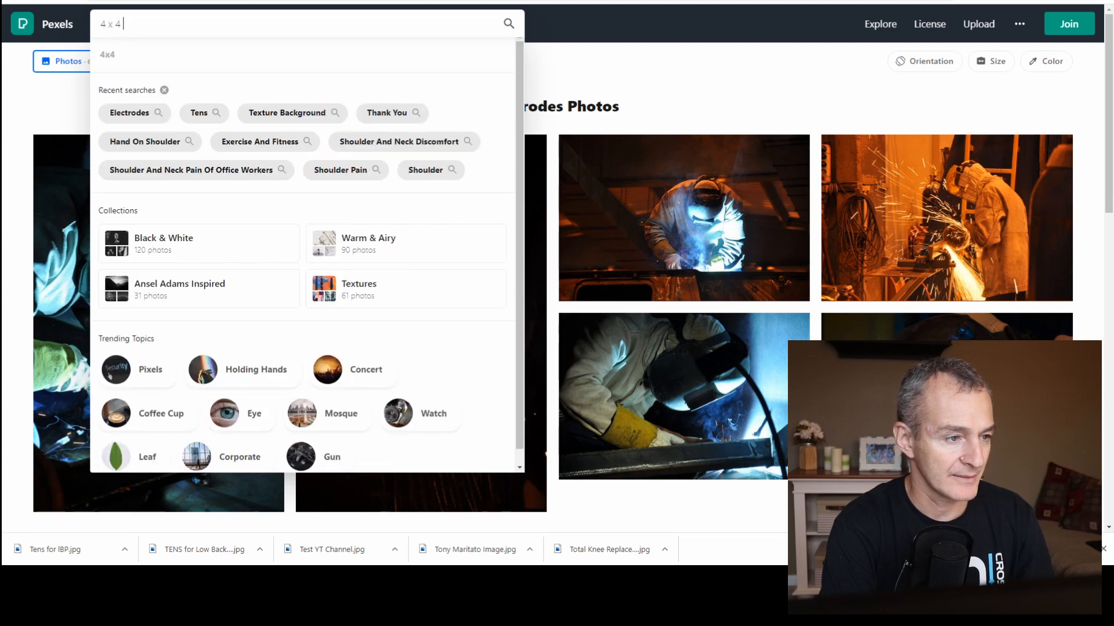
text(square)
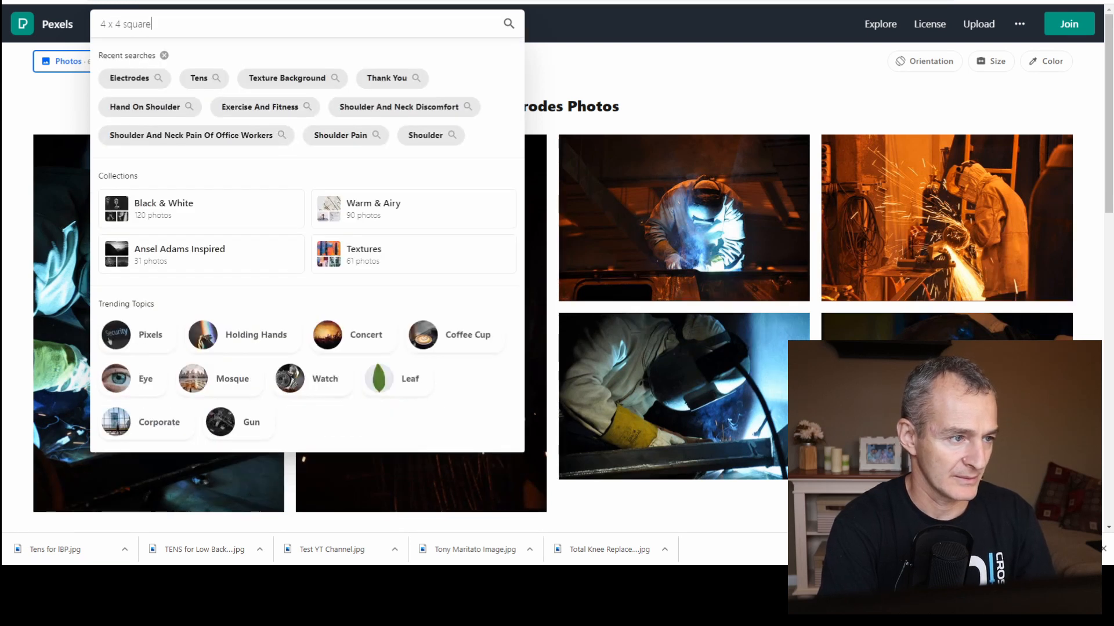
key(Return)
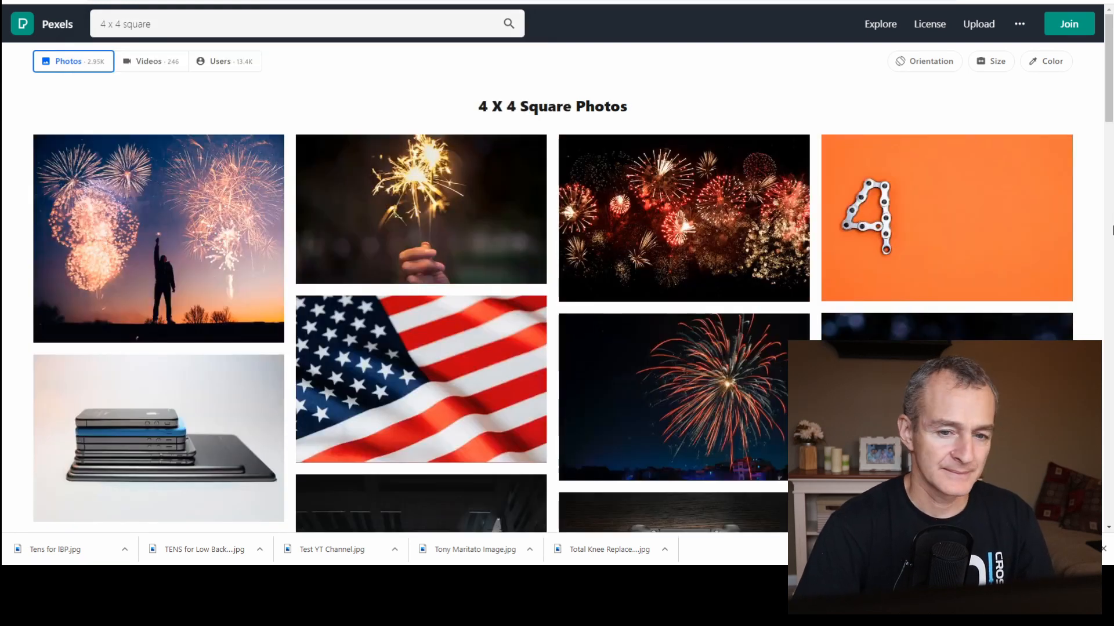
scroll(1112, 231, down, 3)
scroll(1111, 231, down, 12)
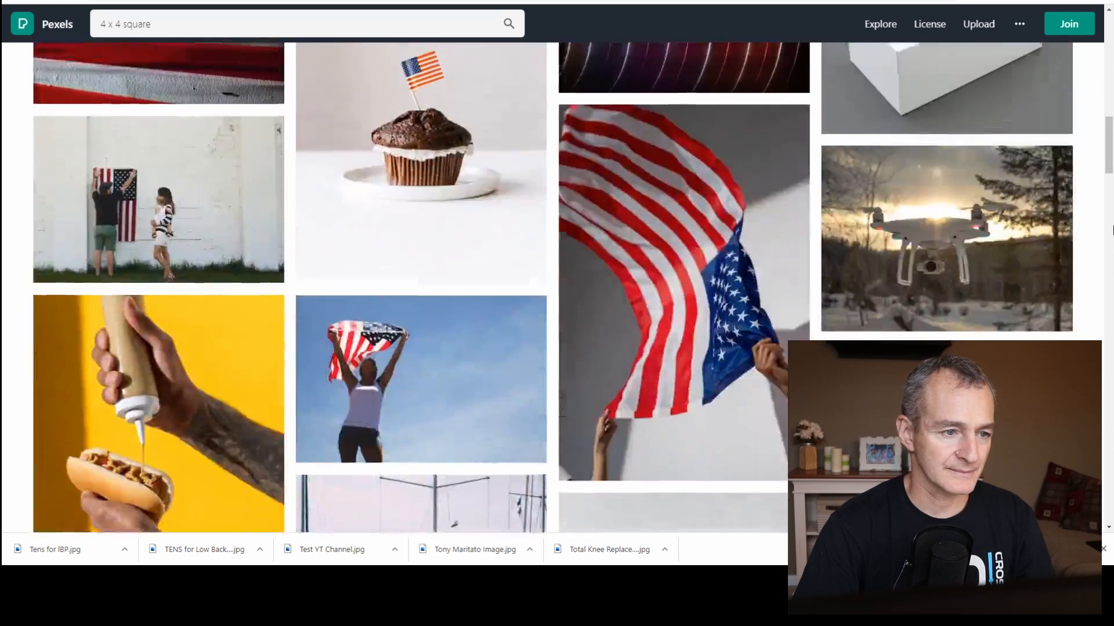
scroll(1111, 230, up, 6)
scroll(1112, 230, up, 10)
Search the stock photos for "squares".
triple_click(221, 21)
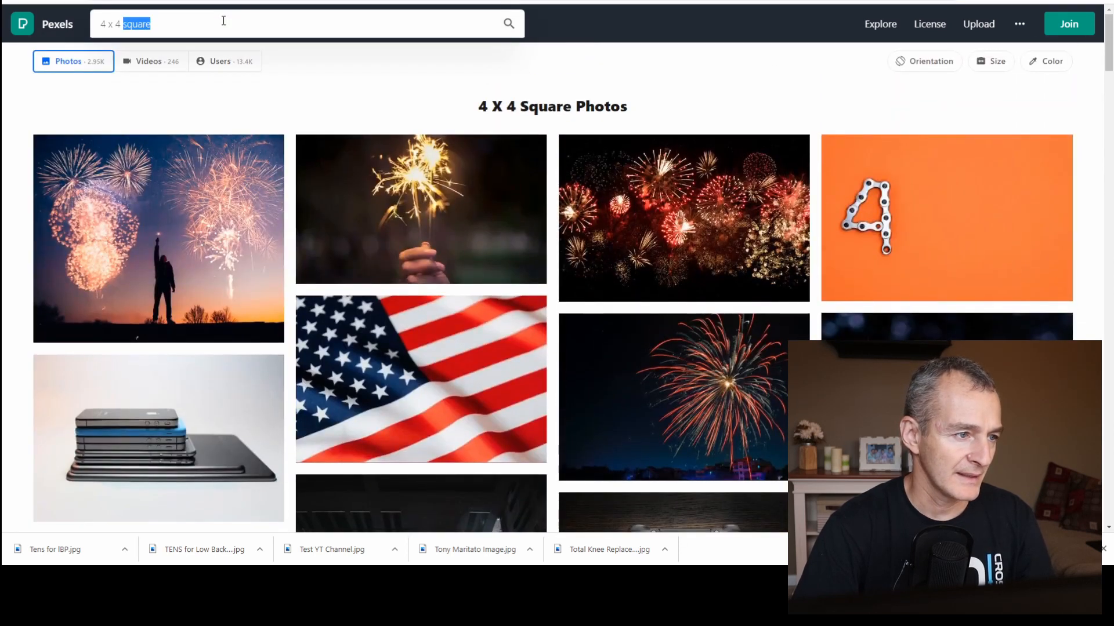
text(squ)
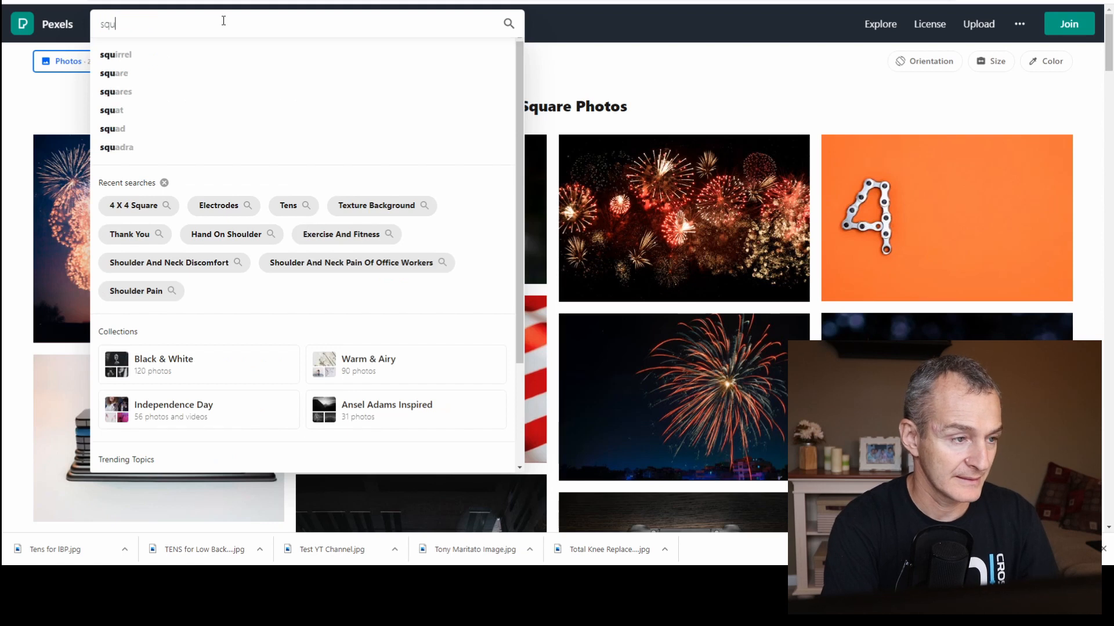
text(ares)
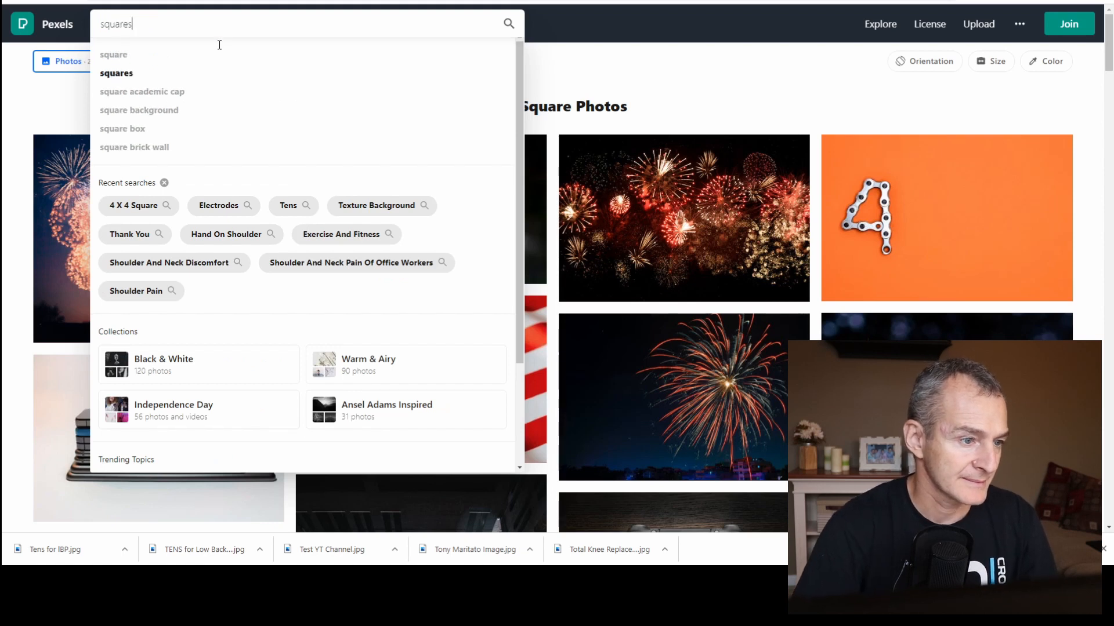
key(Return)
Search the stock photos for "back pain" and browse the results.
triple_click(192, 23)
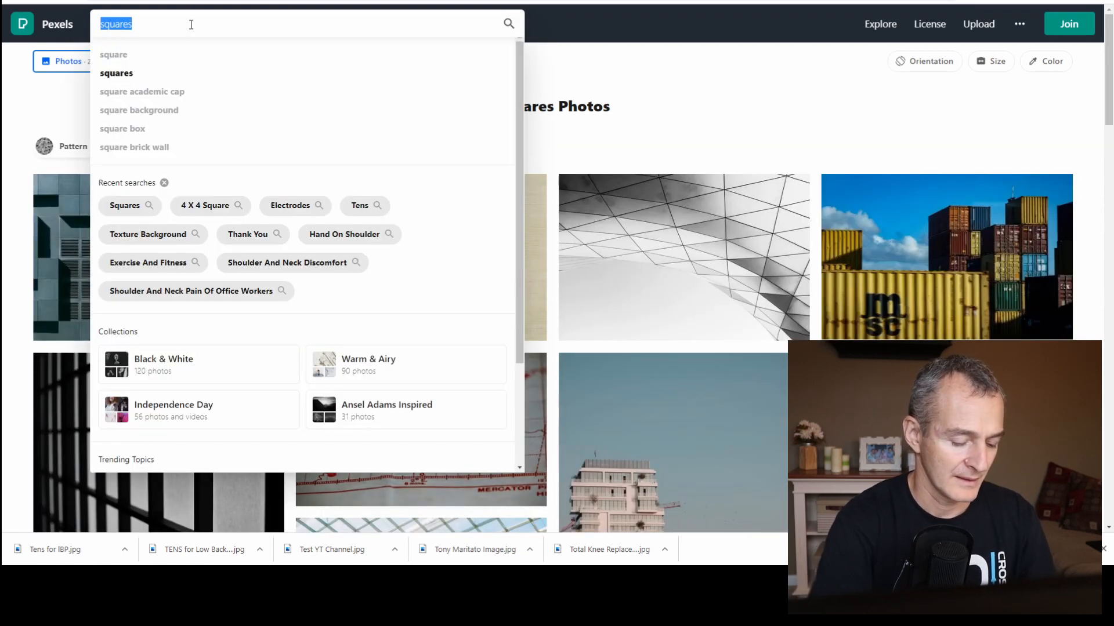
text(back pain)
key(Return)
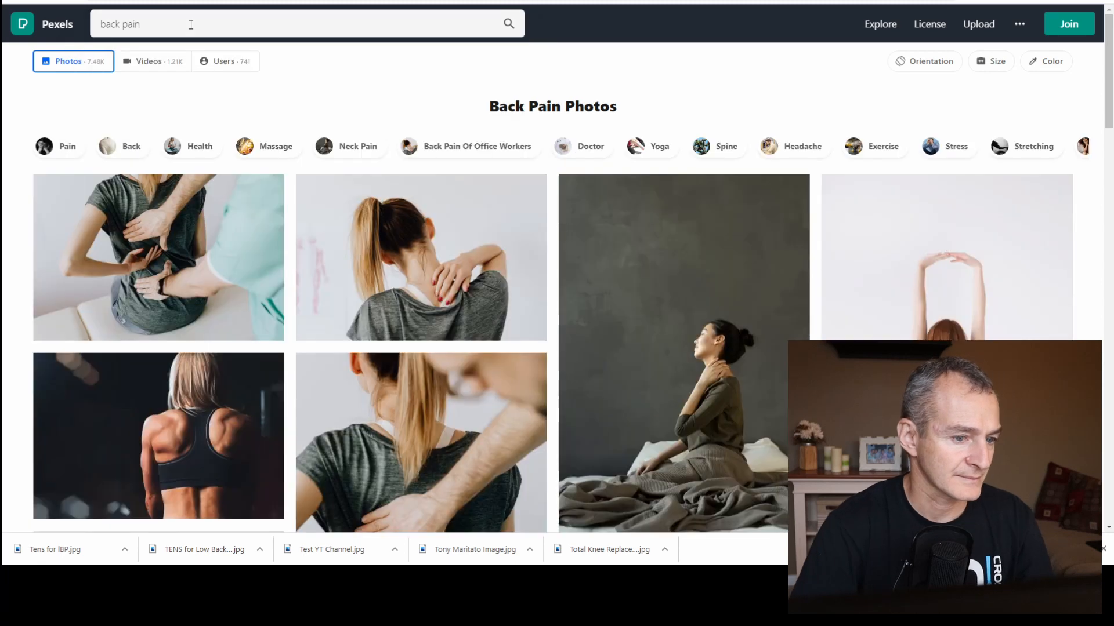
scroll(666, 263, down, 12)
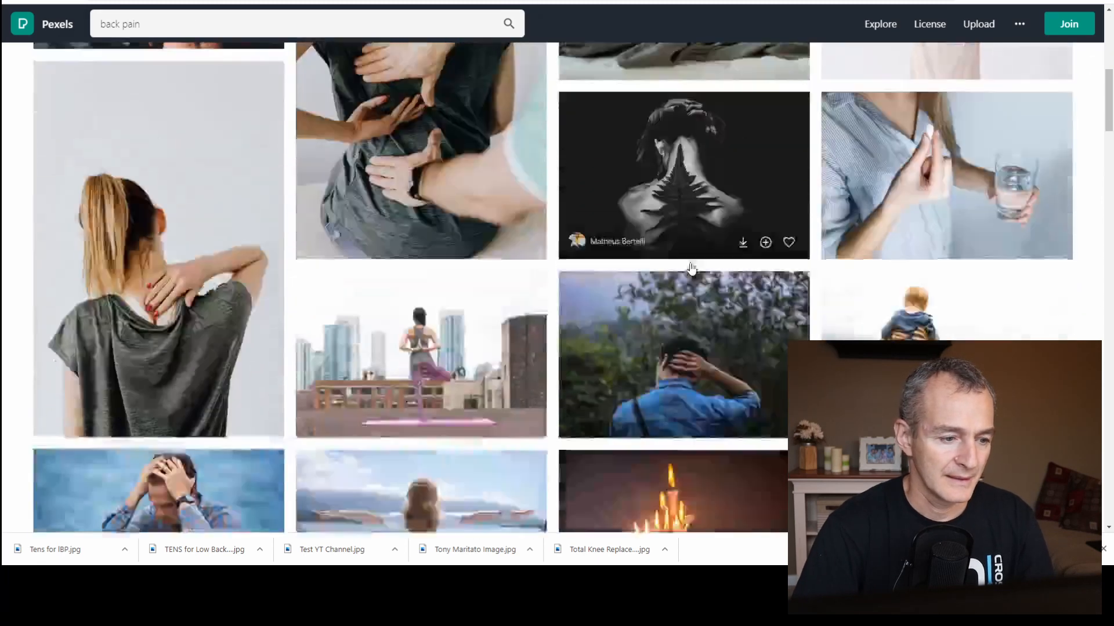
scroll(256, 199, up, 12)
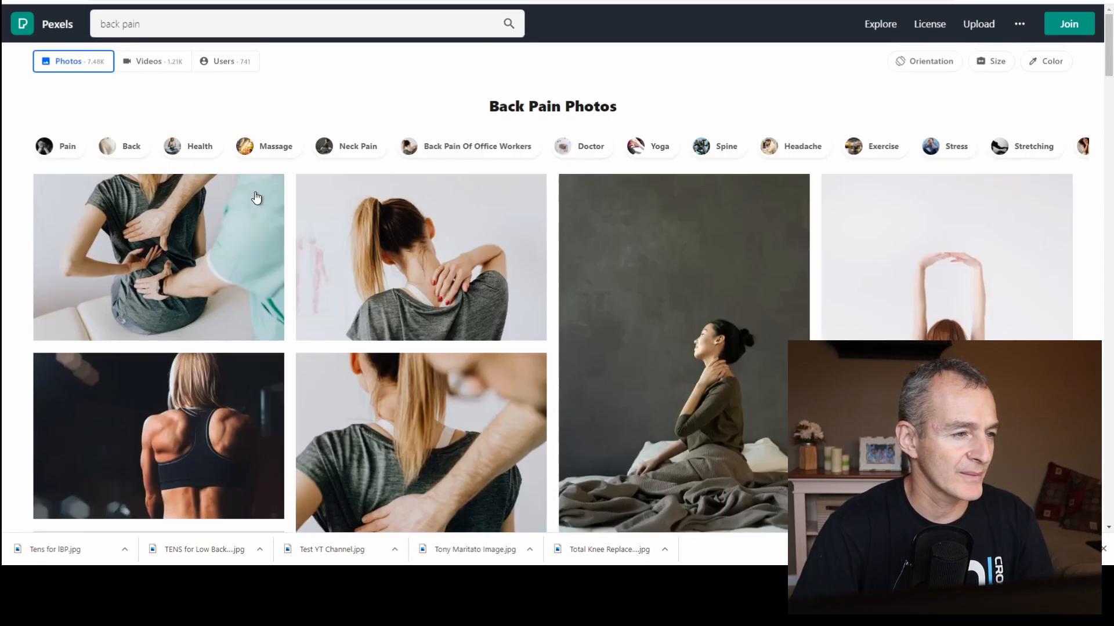
Switch to Gravit Designer and draw a square of about 45 × 45 px near the blank page's upper-left corner.
click(685, 1)
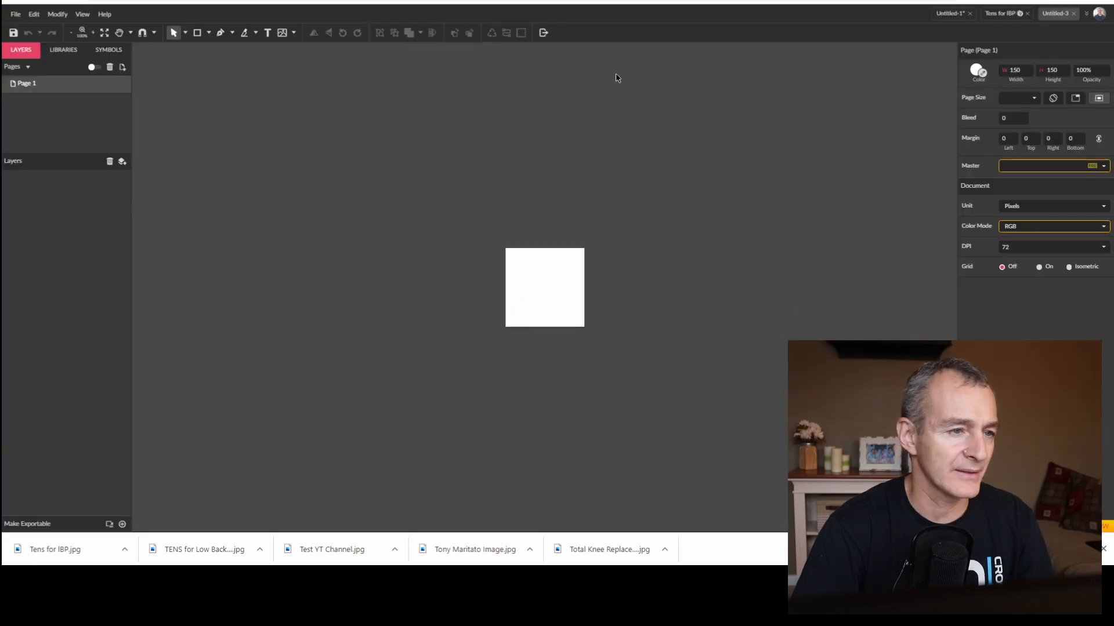
click(195, 36)
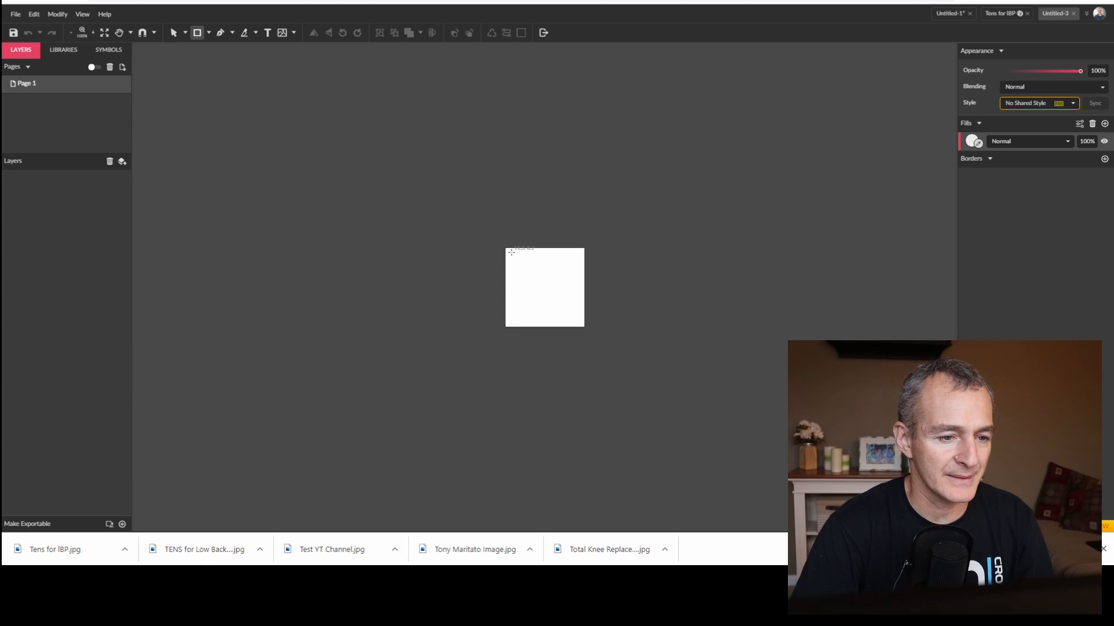
drag(511, 251, 532, 276)
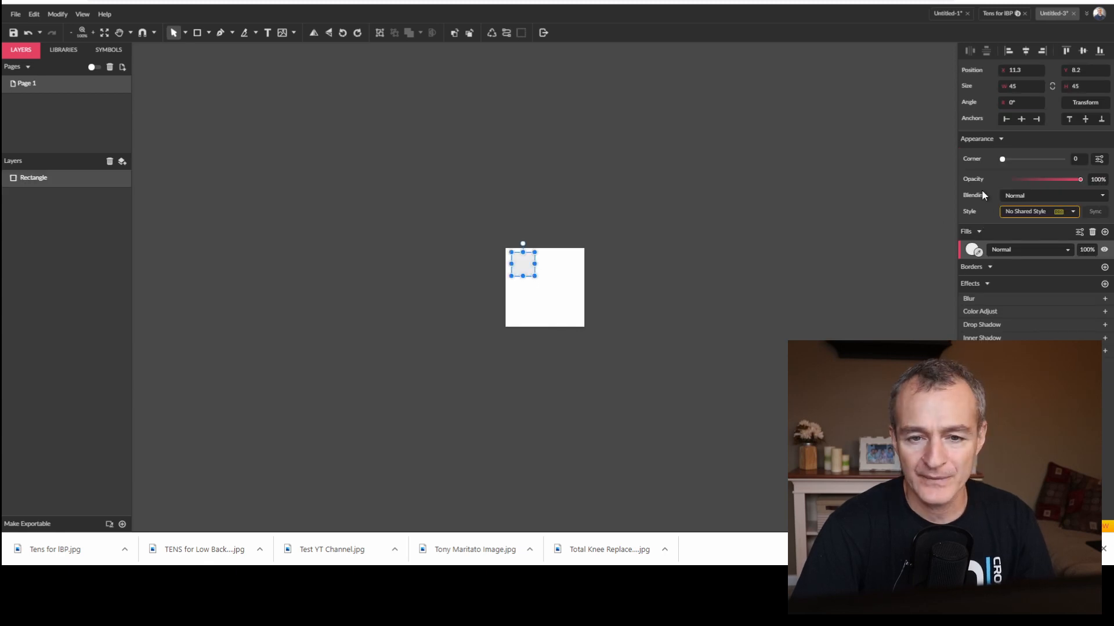
Round the square's corners to 3 and give it a solid medium-blue fill.
drag(1005, 160, 1011, 161)
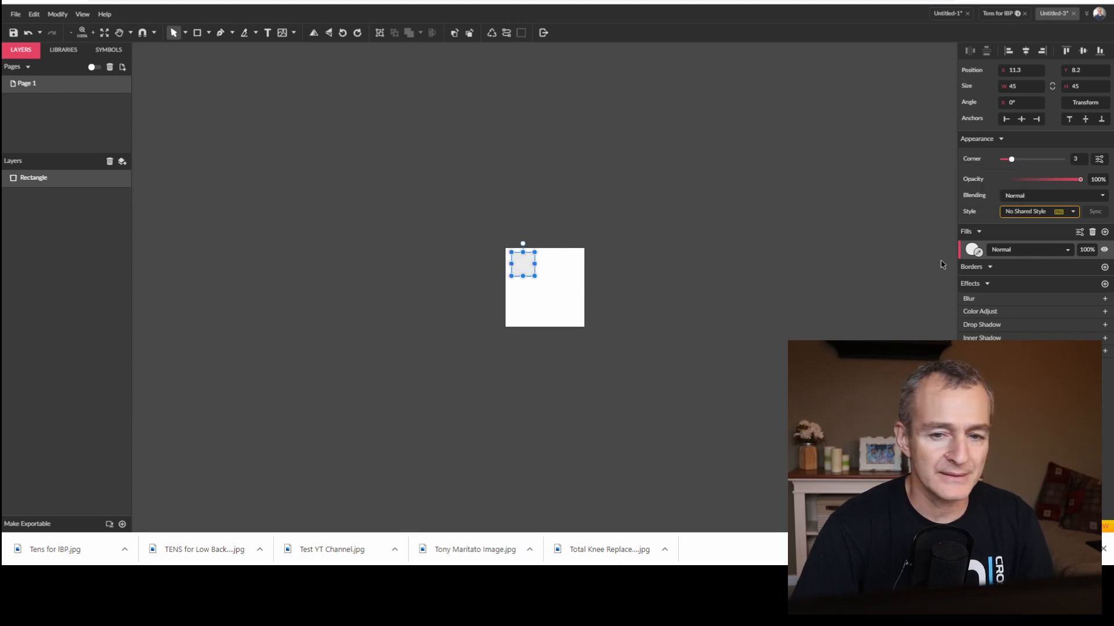
click(972, 251)
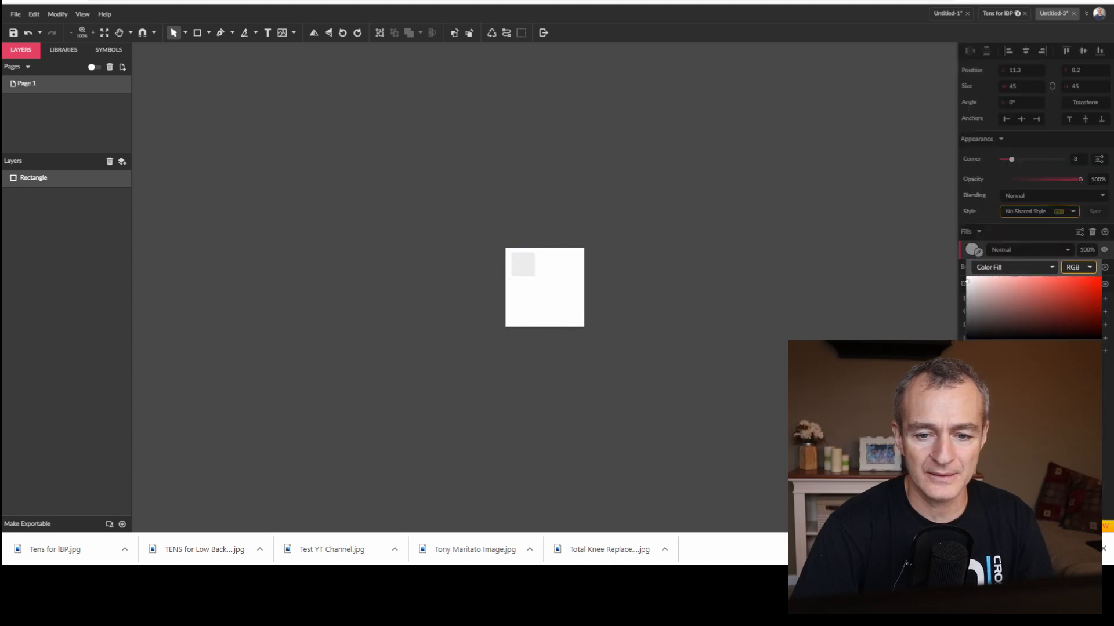
click(1024, 427)
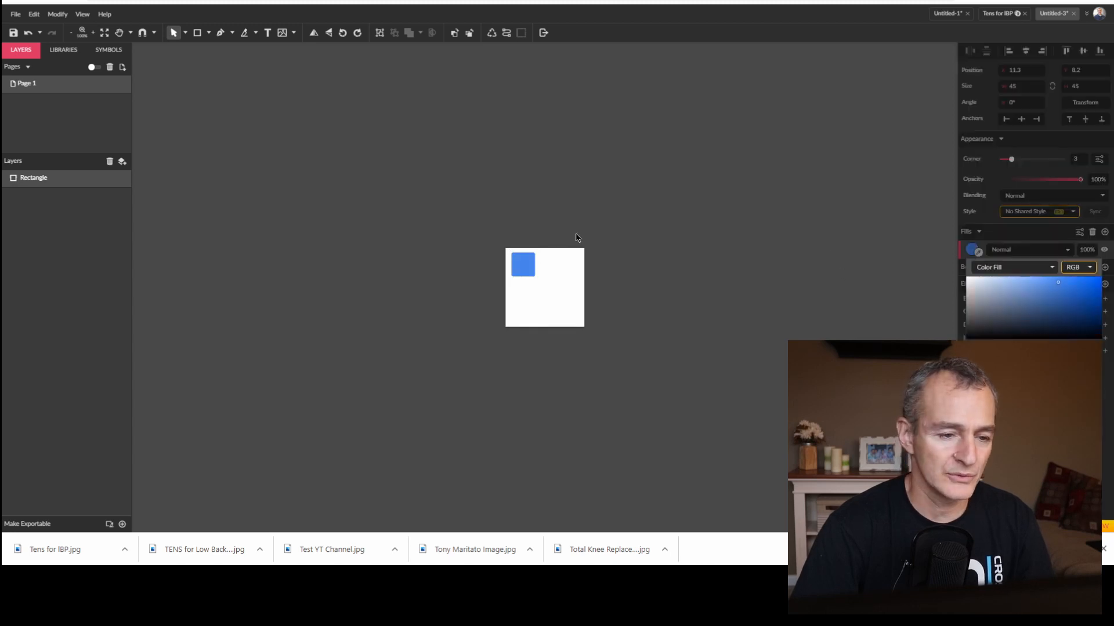
click(599, 230)
Duplicate the blue square into an evenly spaced two-by-two grid, about 99 × 100 px, and centre the four squares on the page.
click(523, 264)
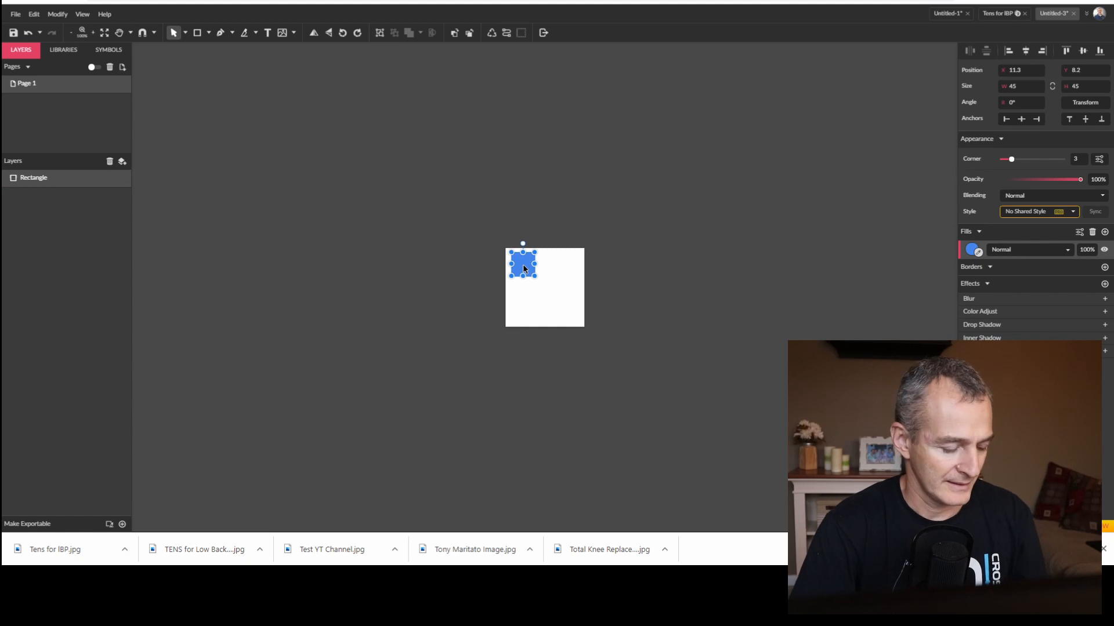
drag(524, 265, 523, 300)
click(837, 272)
drag(482, 226, 562, 303)
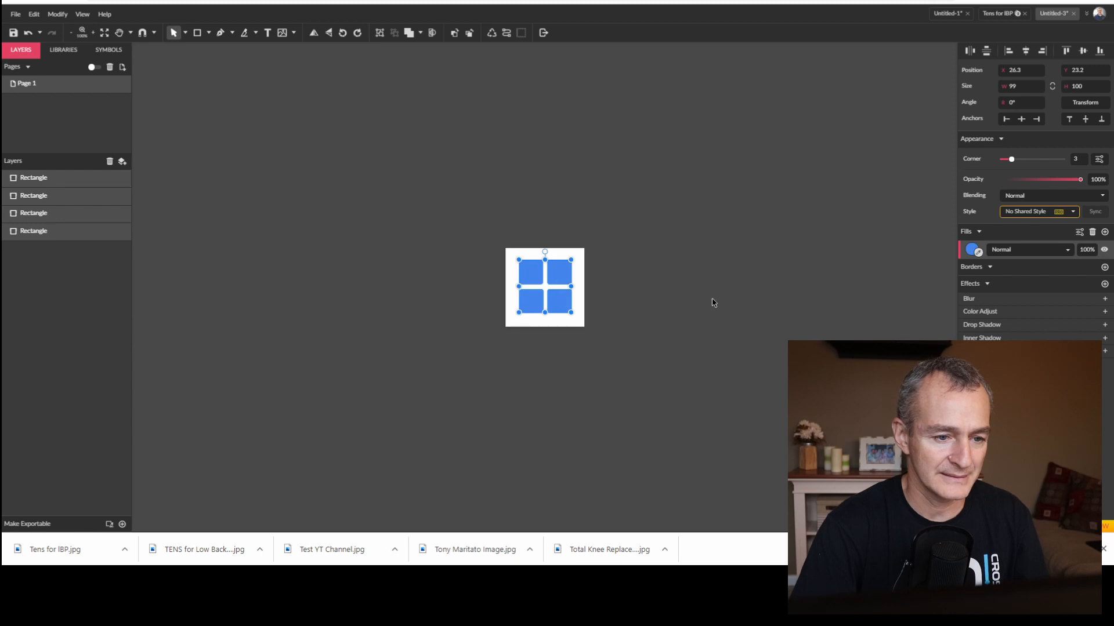
Select all four squares and enlarge them together so that they nearly fill the page, leaving a narrow white margin.
click(715, 303)
key(ctrl+a)
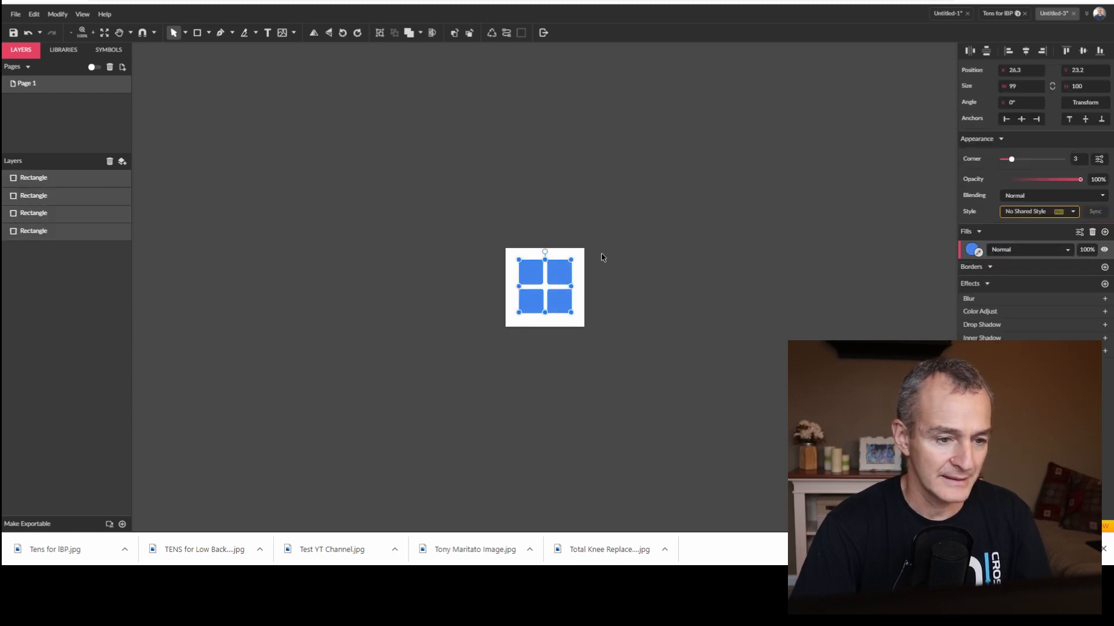
drag(573, 261, 580, 261)
click(668, 265)
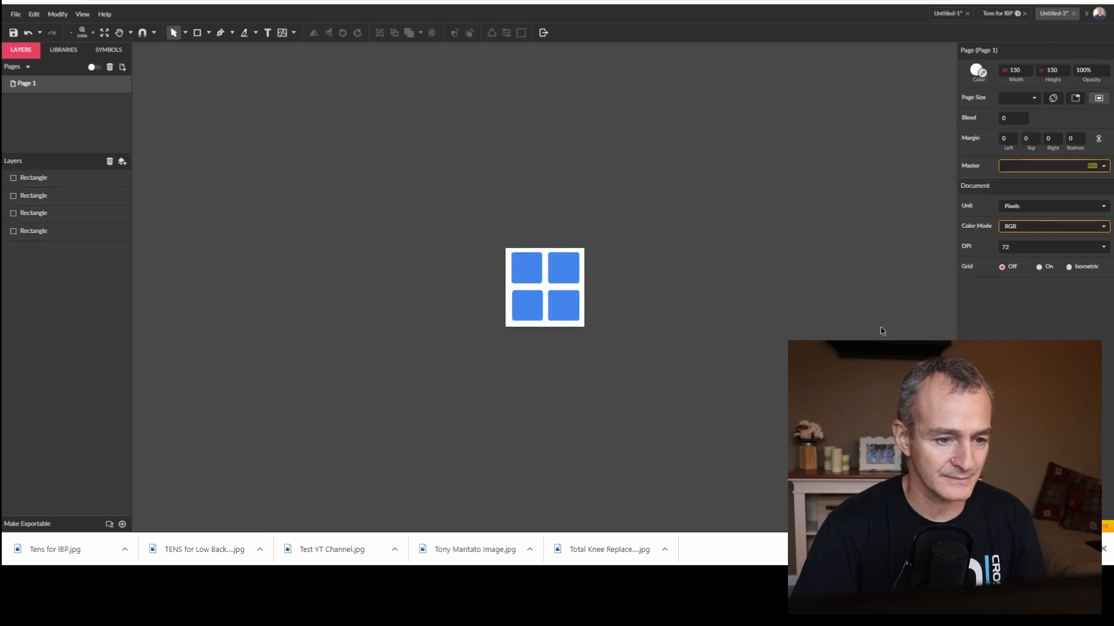
Export the four-square watermark page as a JPEG at 1x size and 100% quality, without saving the design file.
click(543, 32)
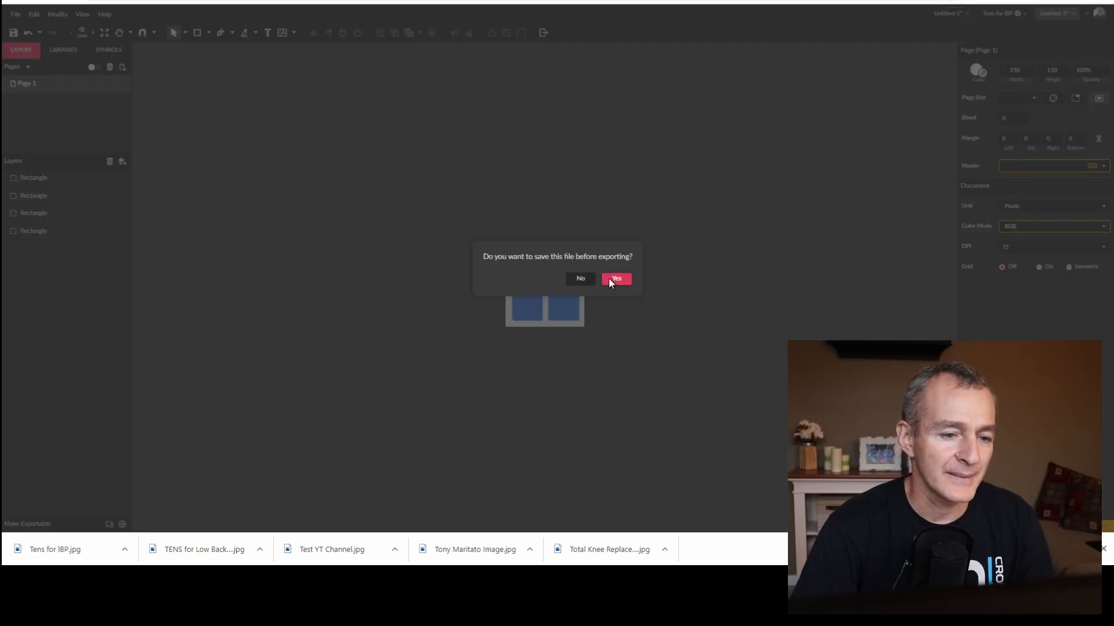
click(591, 278)
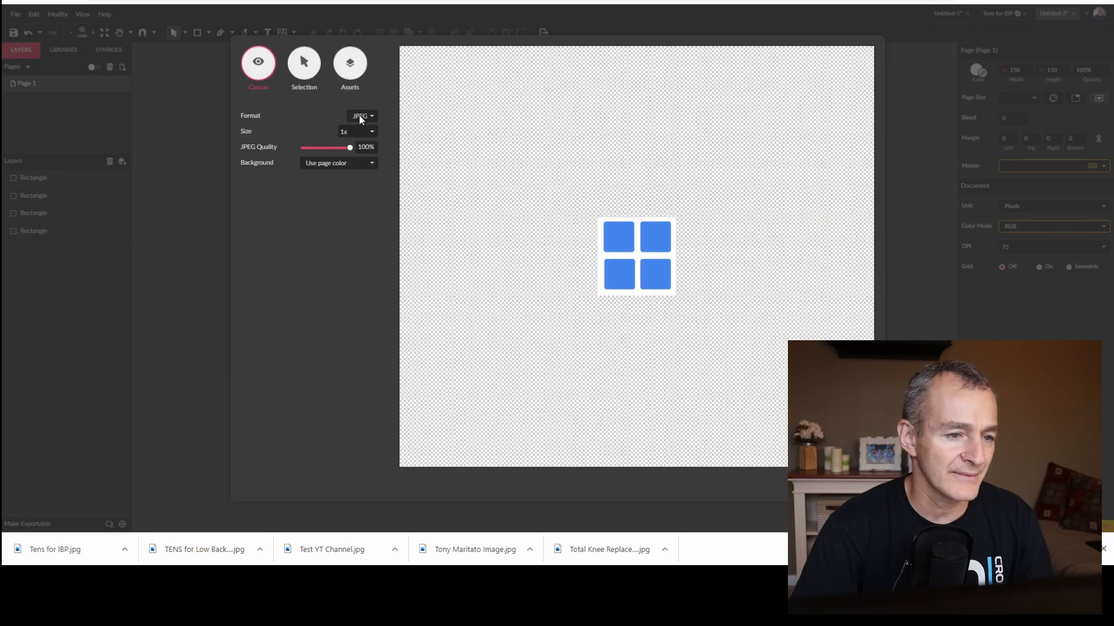
click(851, 485)
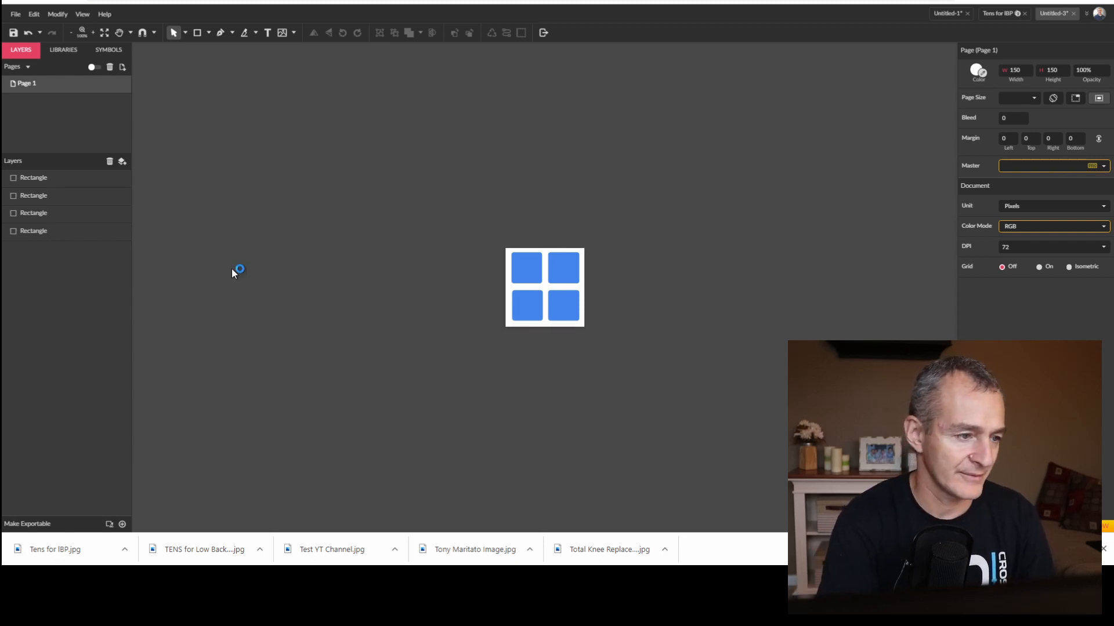
Switch to YouTube Studio, upload the exported four-square JPEG as the channel's video watermark, and publish the branding changes.
click(279, 1)
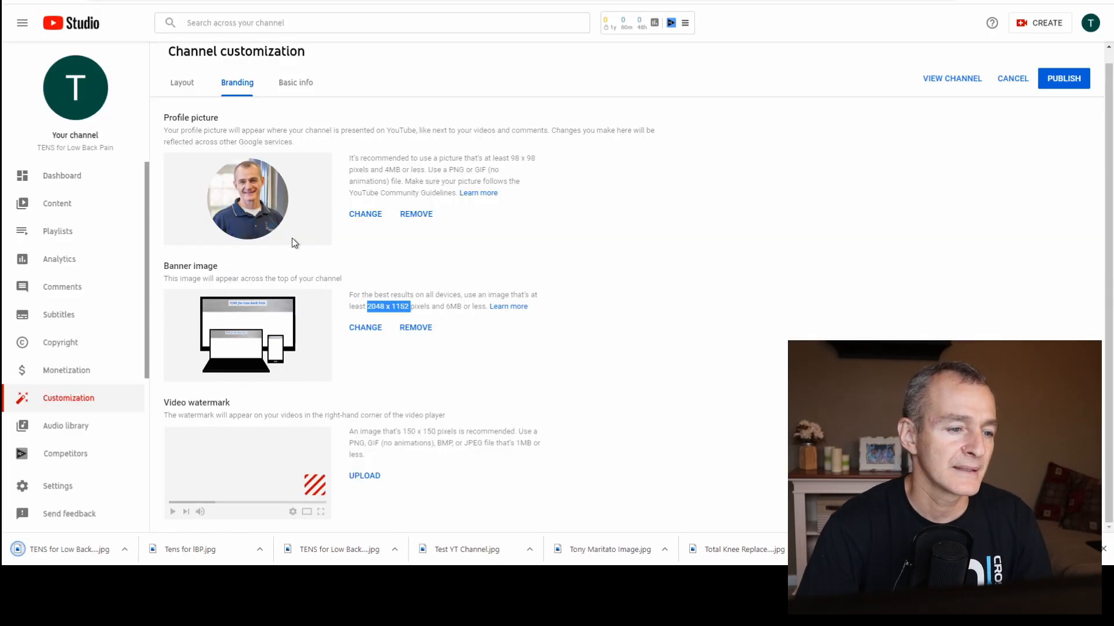
click(357, 479)
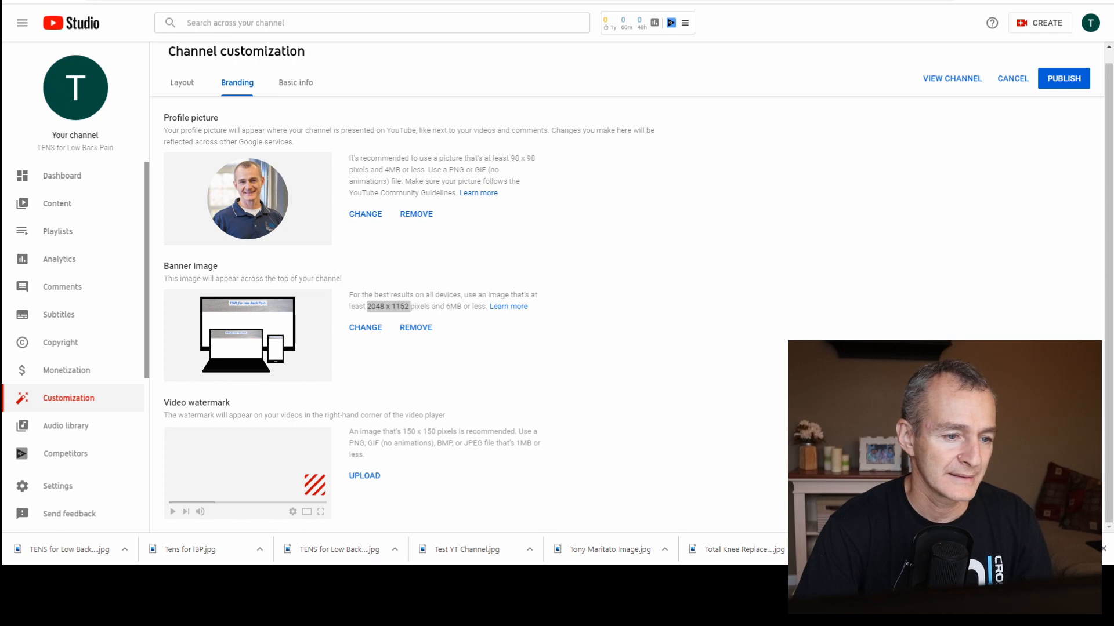
click(580, 311)
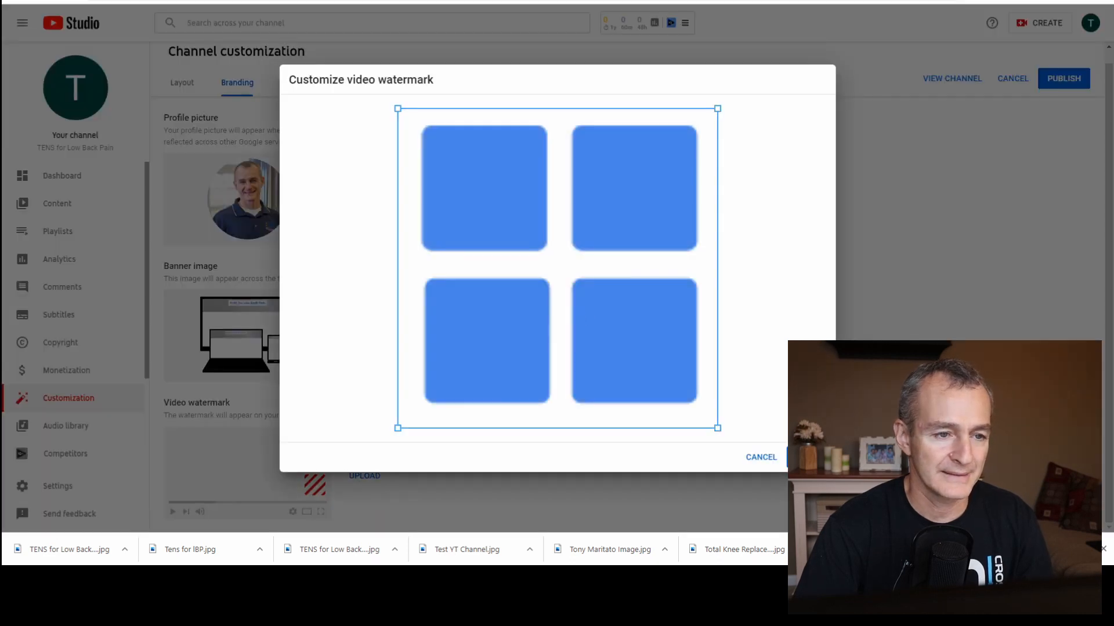
click(807, 457)
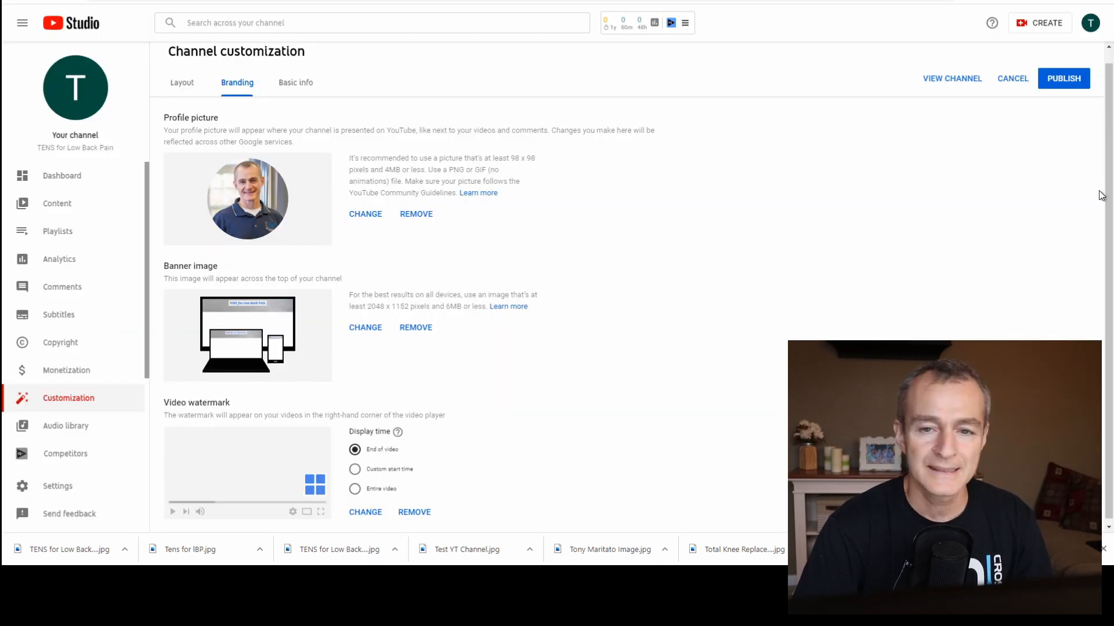
click(1060, 84)
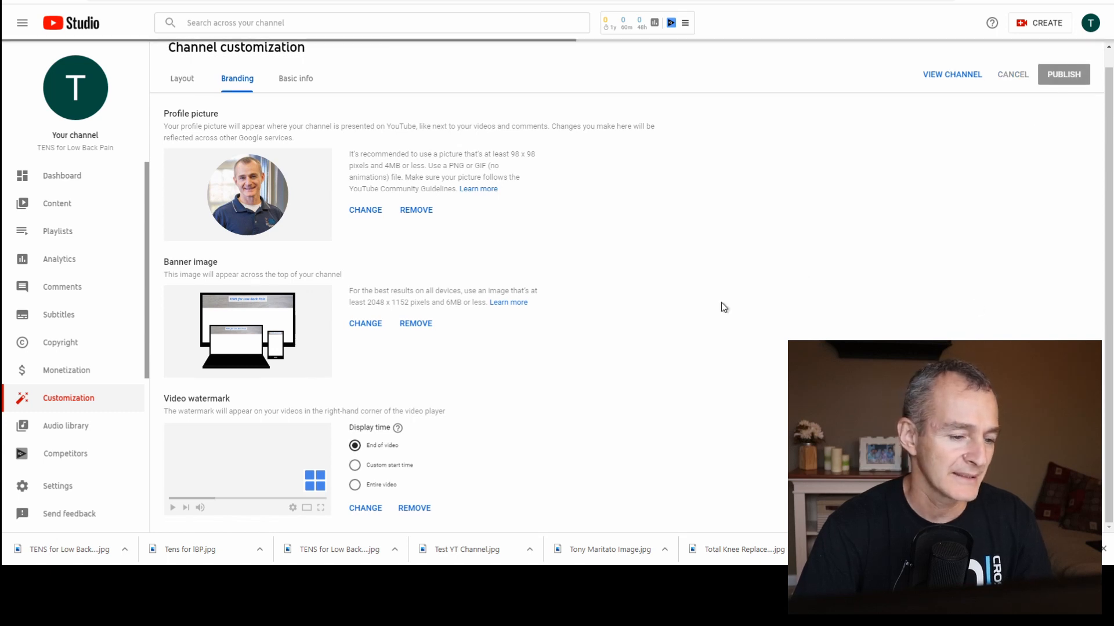
click(412, 509)
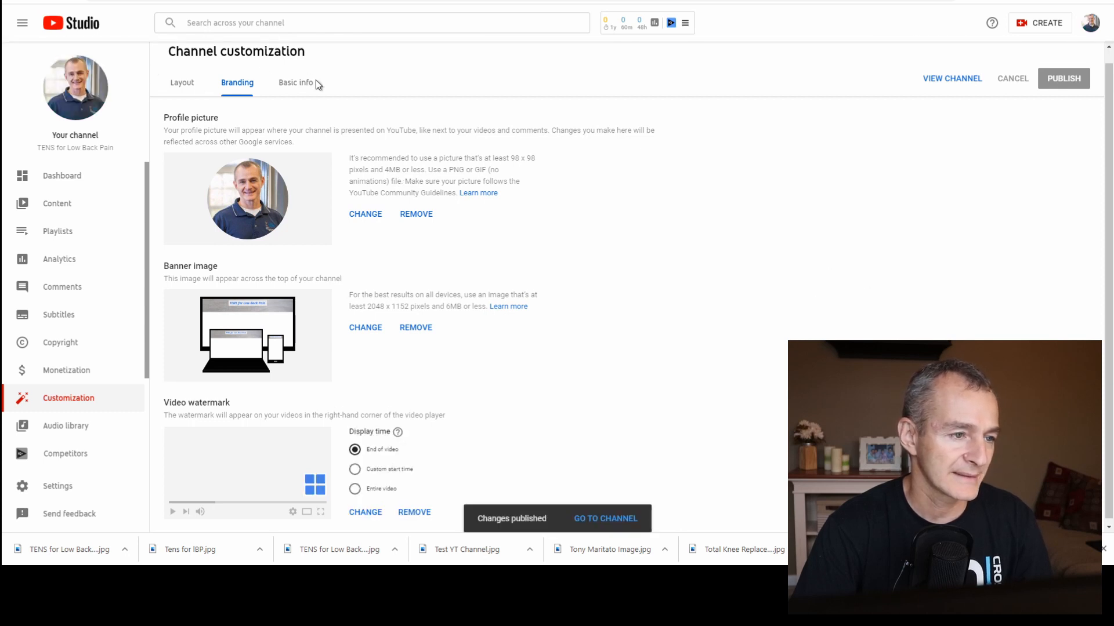
Start the channel description in the basic info with "TENS for Low Back Pain is a channel dedicated to helping YOU understand how".
click(299, 82)
click(294, 190)
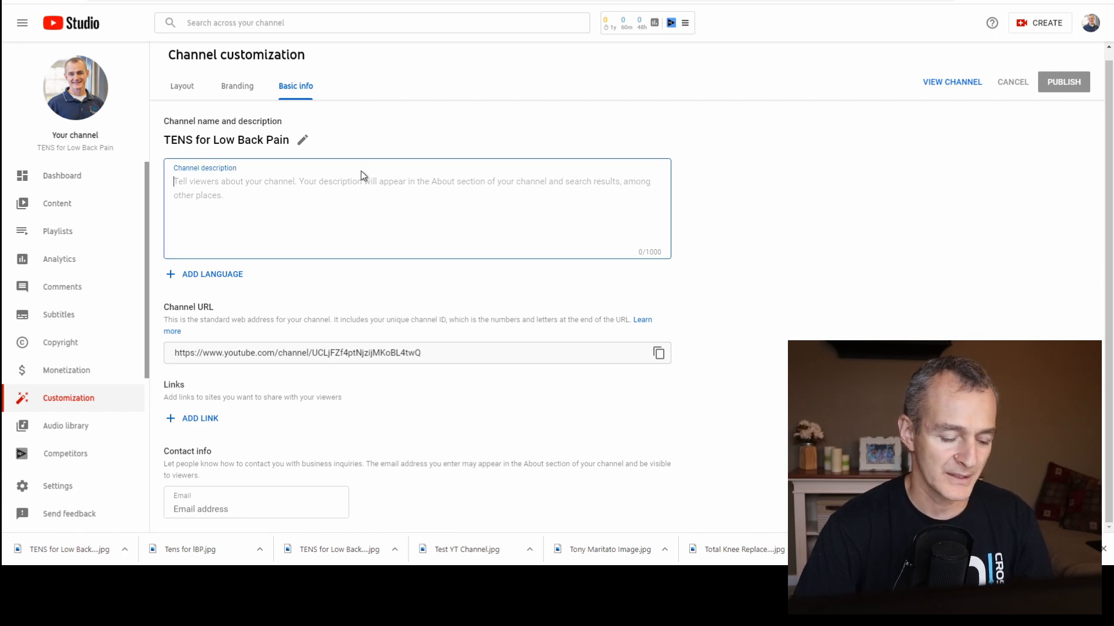
text(TENS f)
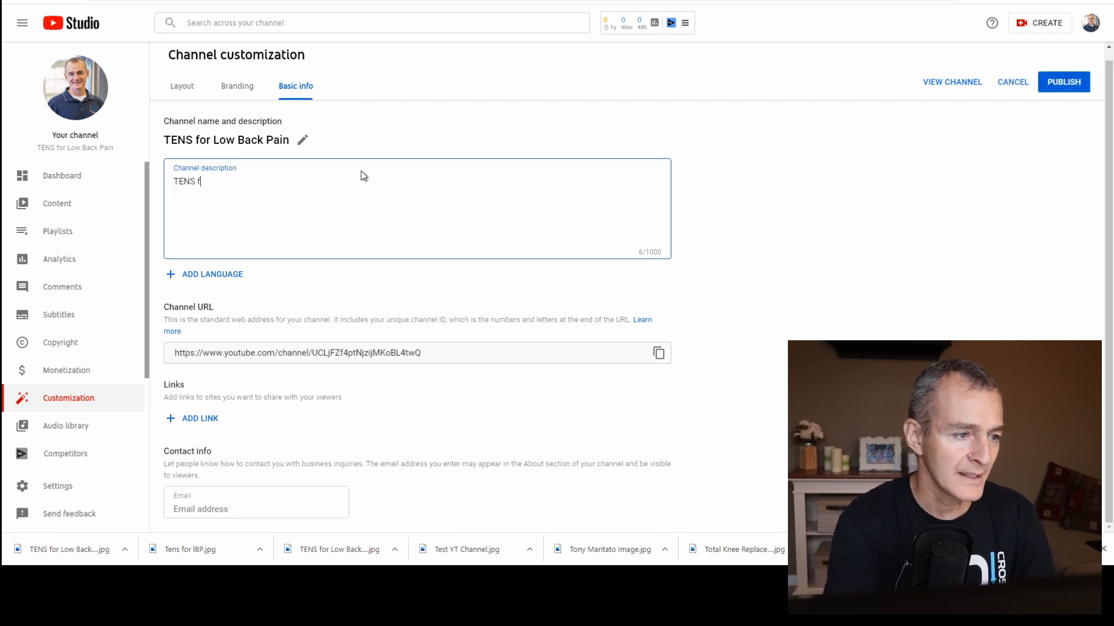
text(or Low Bac)
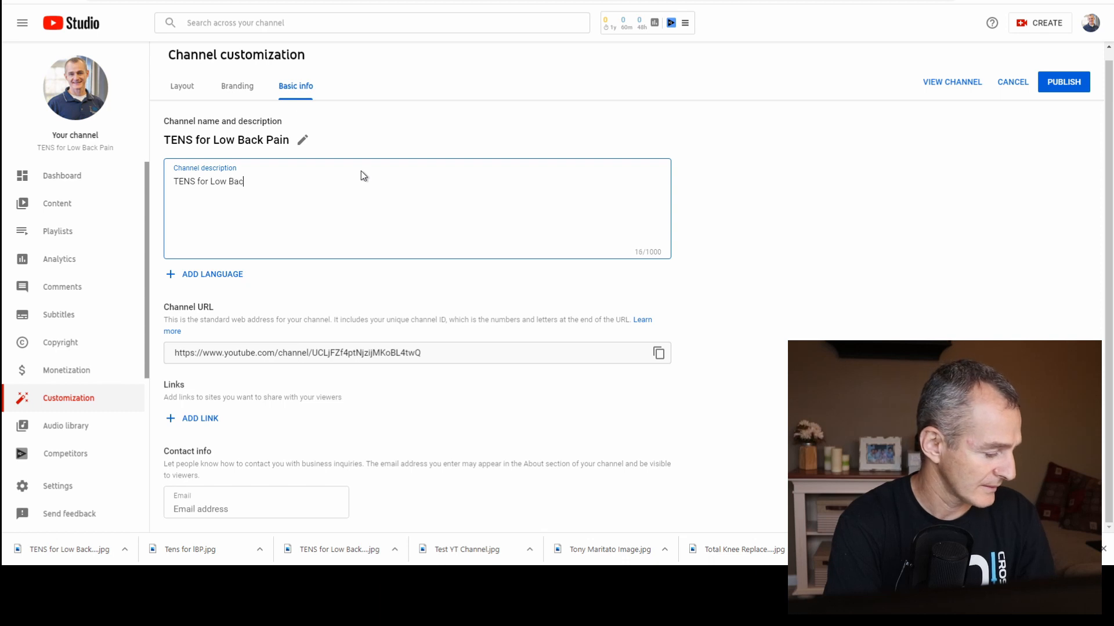
text(k Pain is )
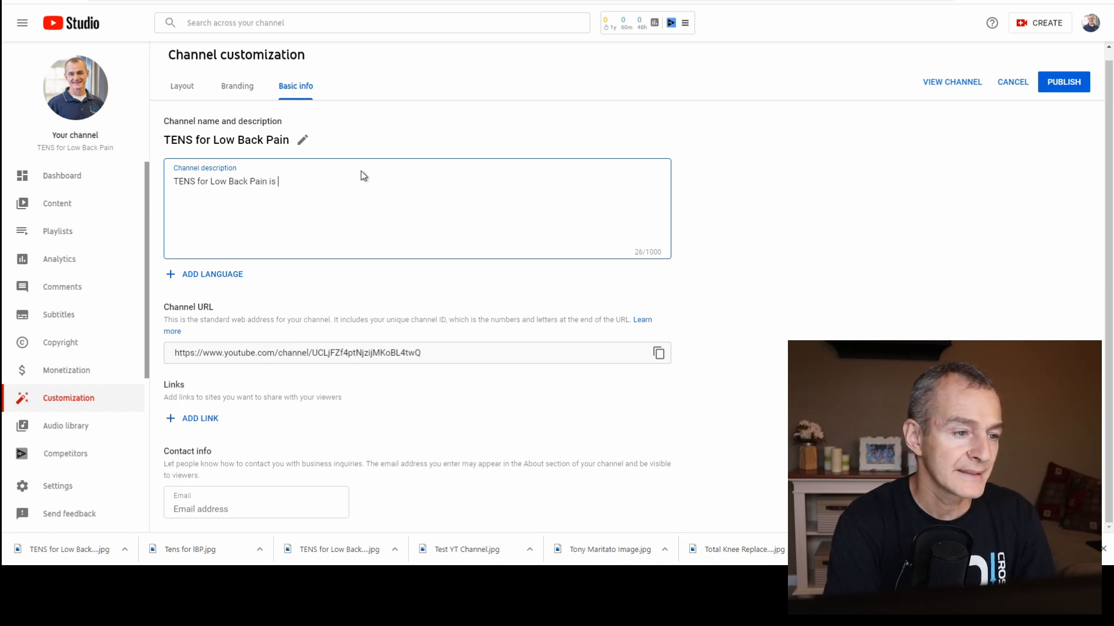
text(a channel dedicated to helping)
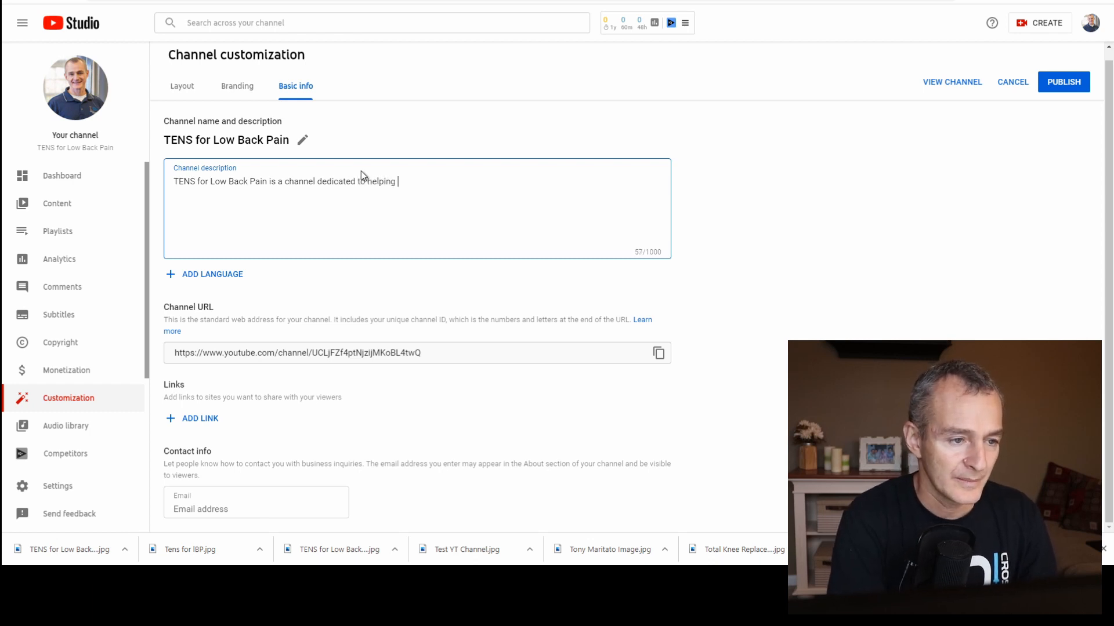
text(YOU underst)
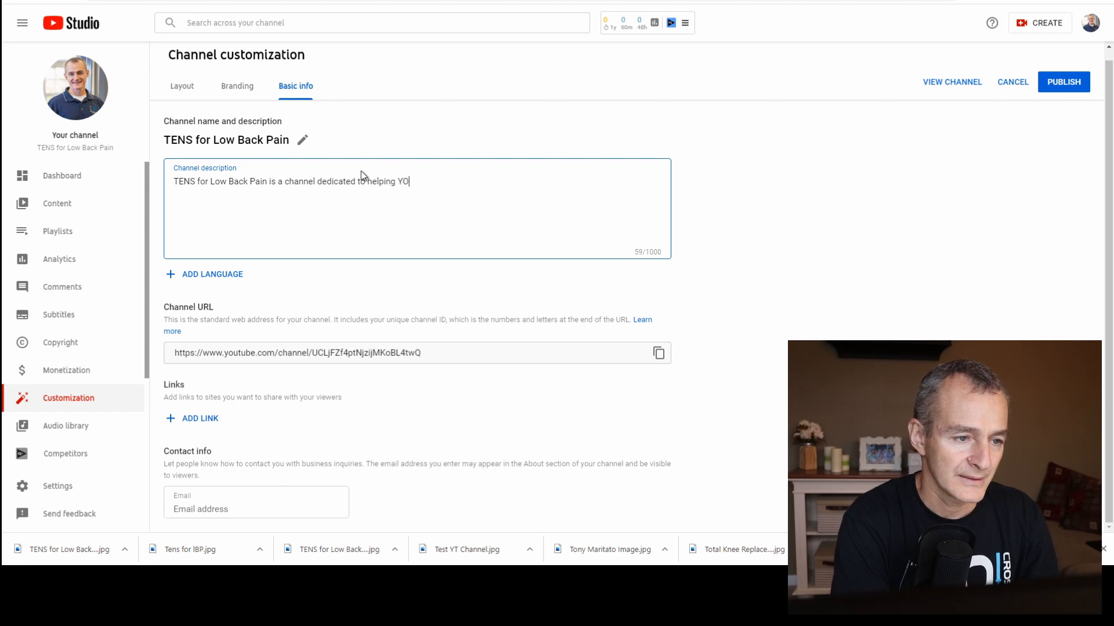
text(and how)
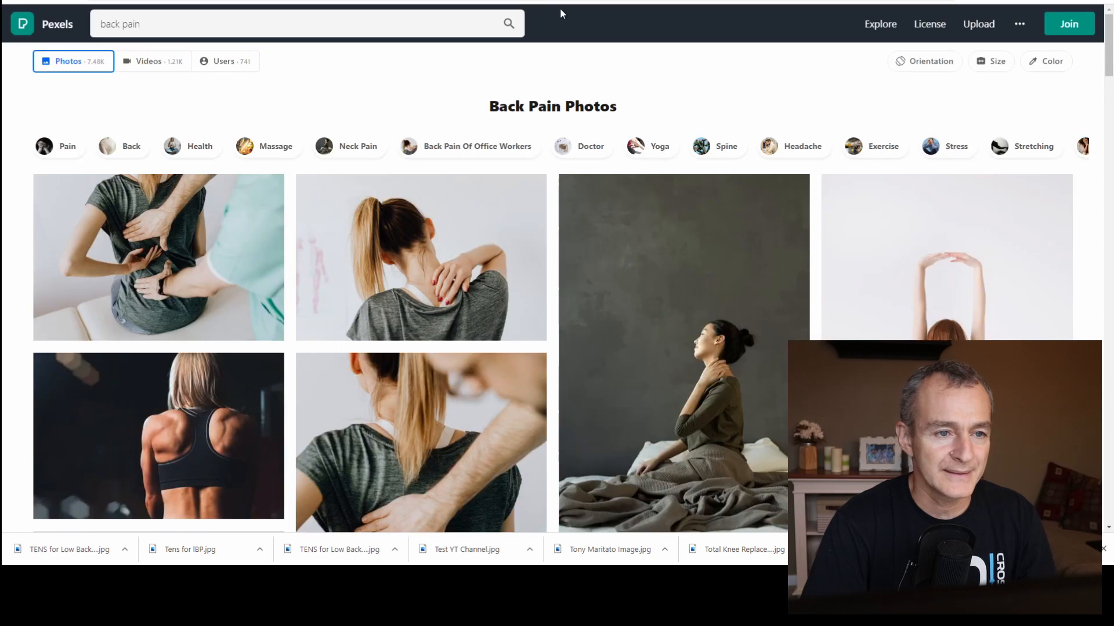
Search Google for "transcutaneous electrical nerve stimulation" and copy that phrase onto the end of the channel description.
click(556, 1)
text(trans)
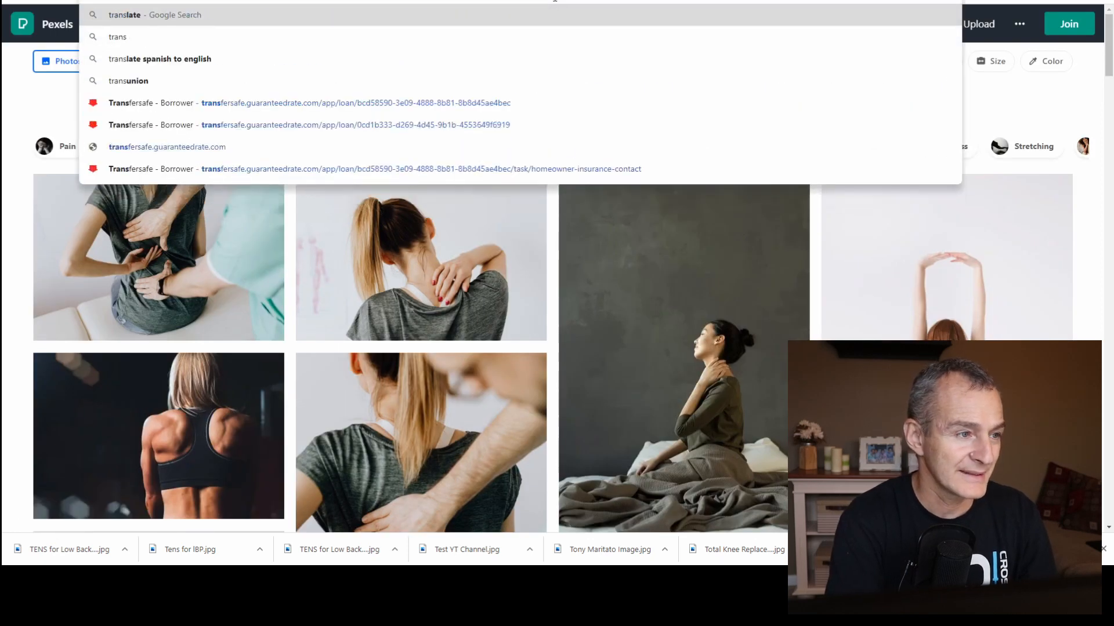
text(cut)
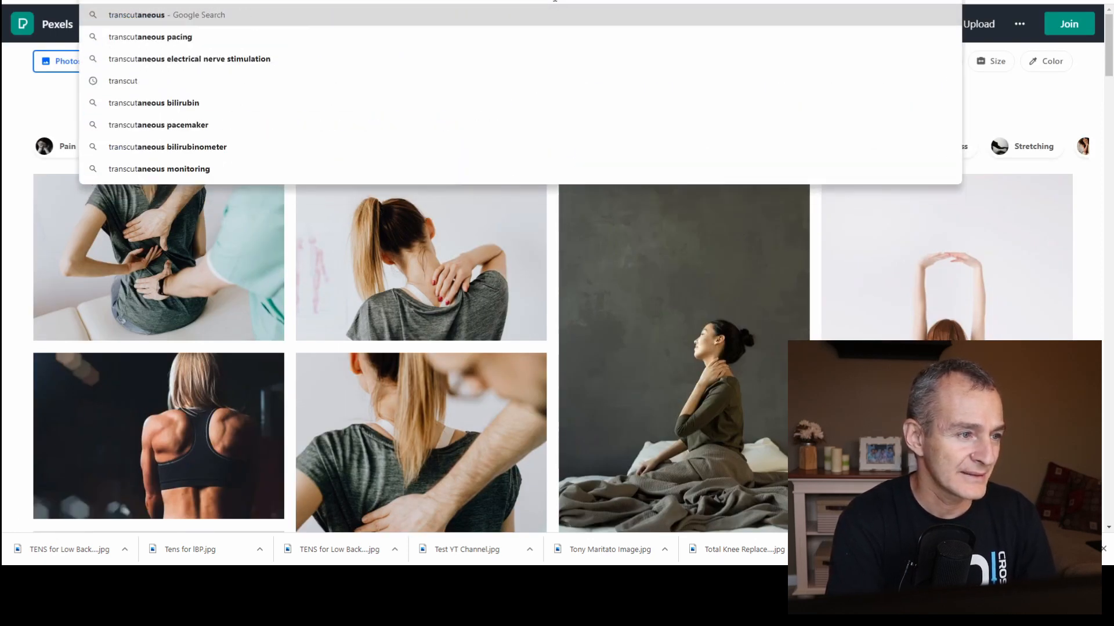
click(371, 58)
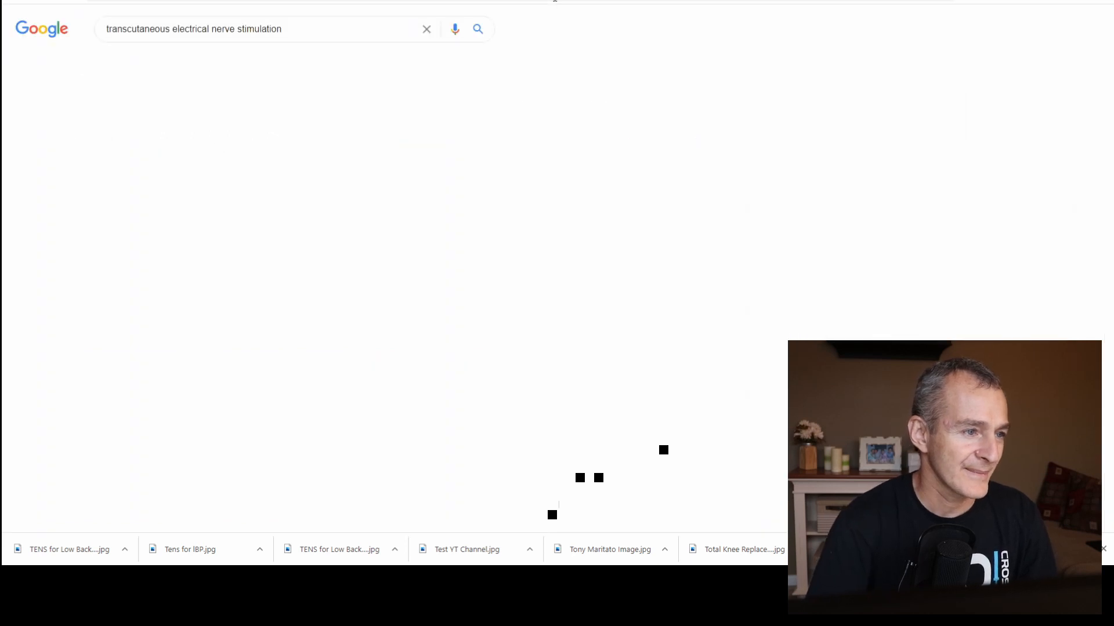
drag(282, 30, 95, 34)
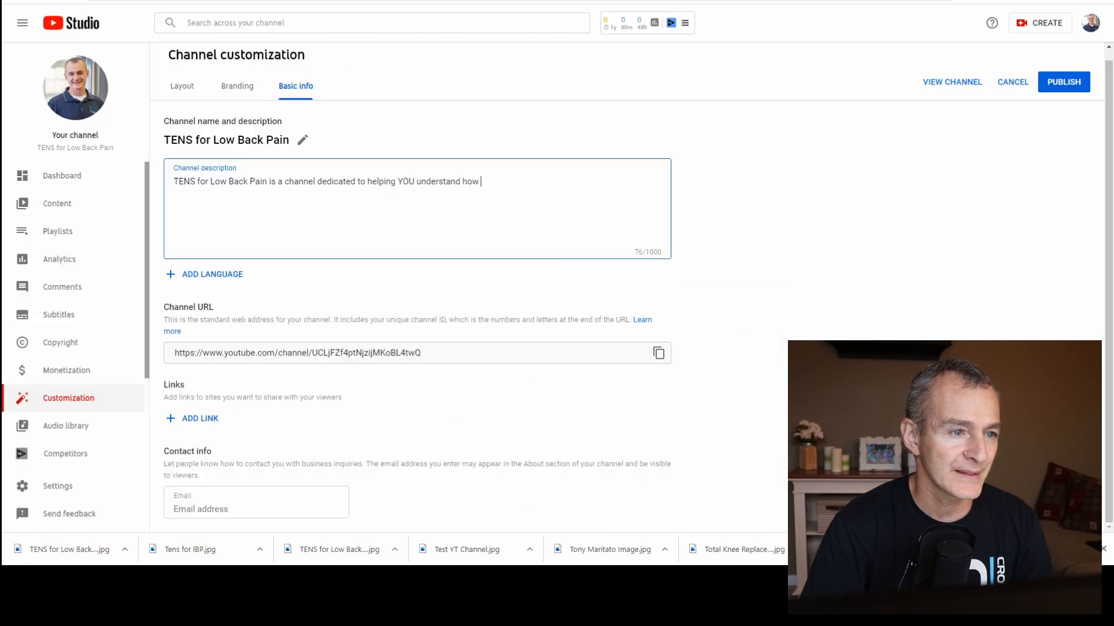
text(transcutaneous electrical nerve stimulation)
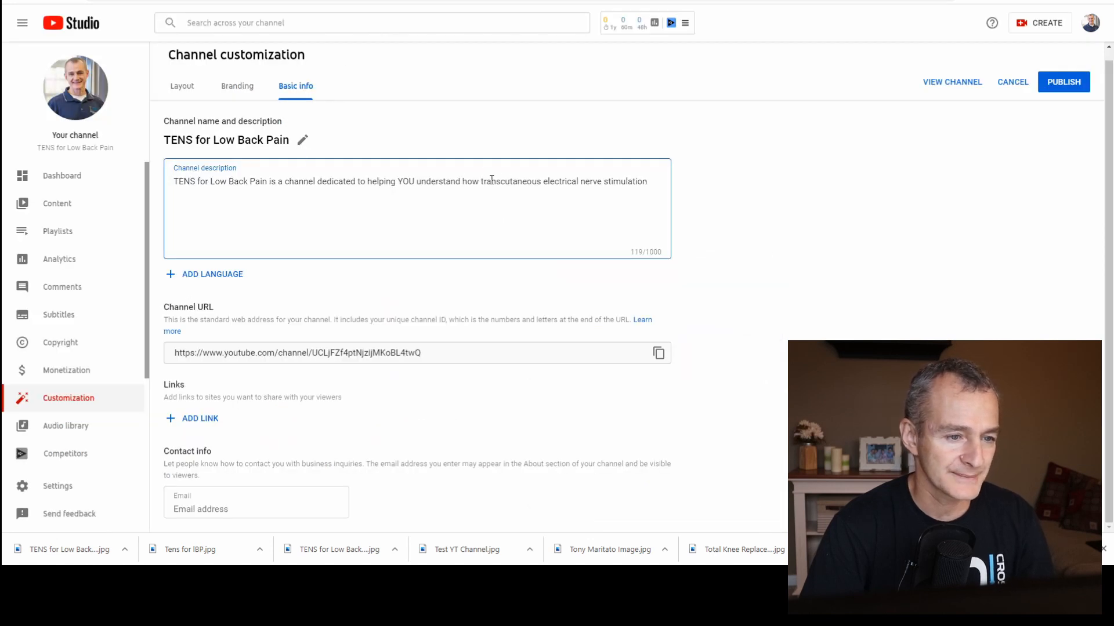
Capitalise the pasted phrase in the description as "Transcutaneous Electrical Nerve Stimulation".
key(Delete)
text(T)
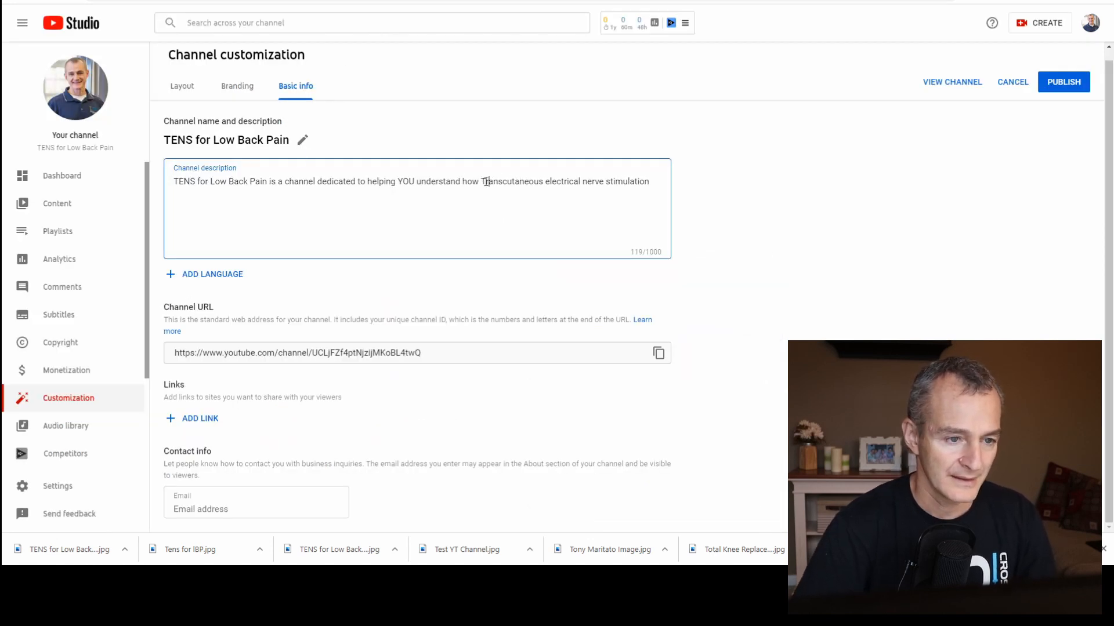
key(Delete)
text(E)
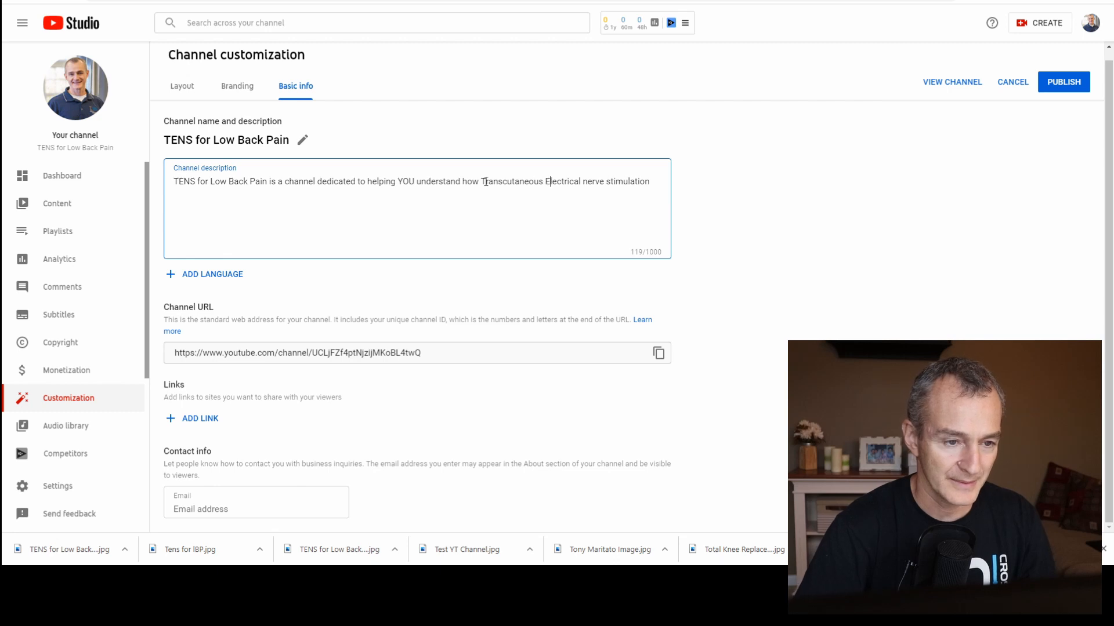
key(BackSpace)
text(N)
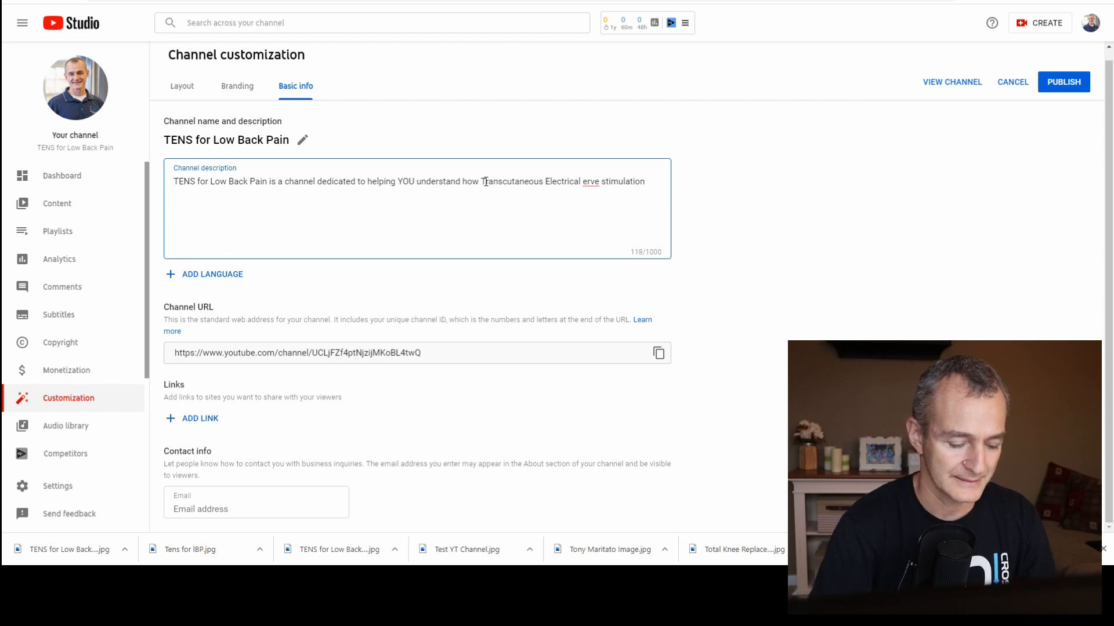
key(Right)
key(Right)
key(Right)
key(Right)
key(Right)
key(Right)
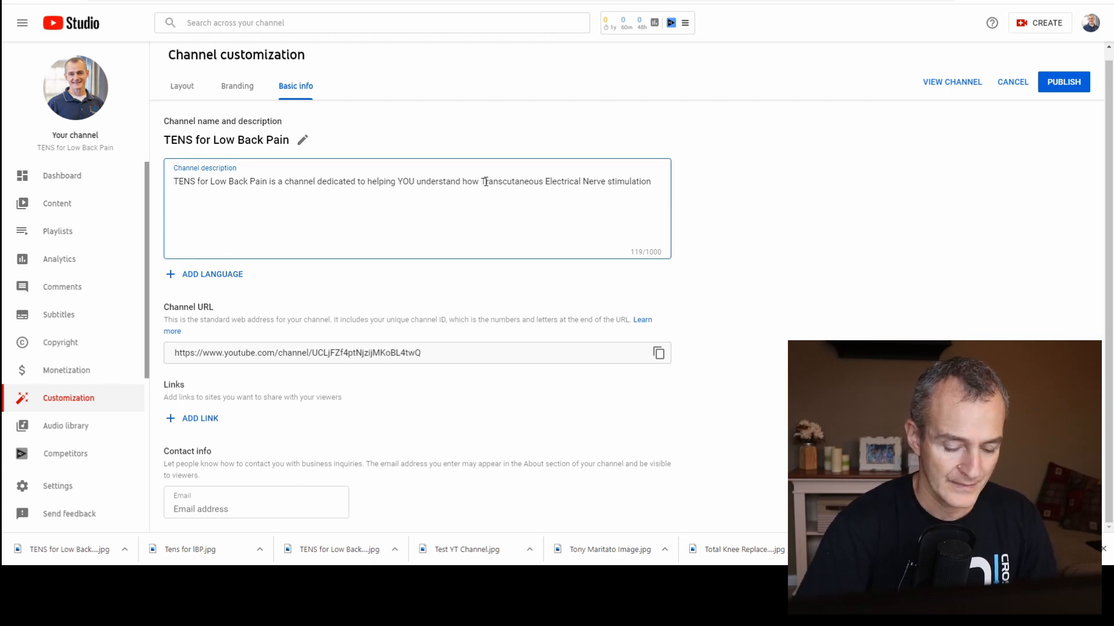
key(BackSpace)
text(S)
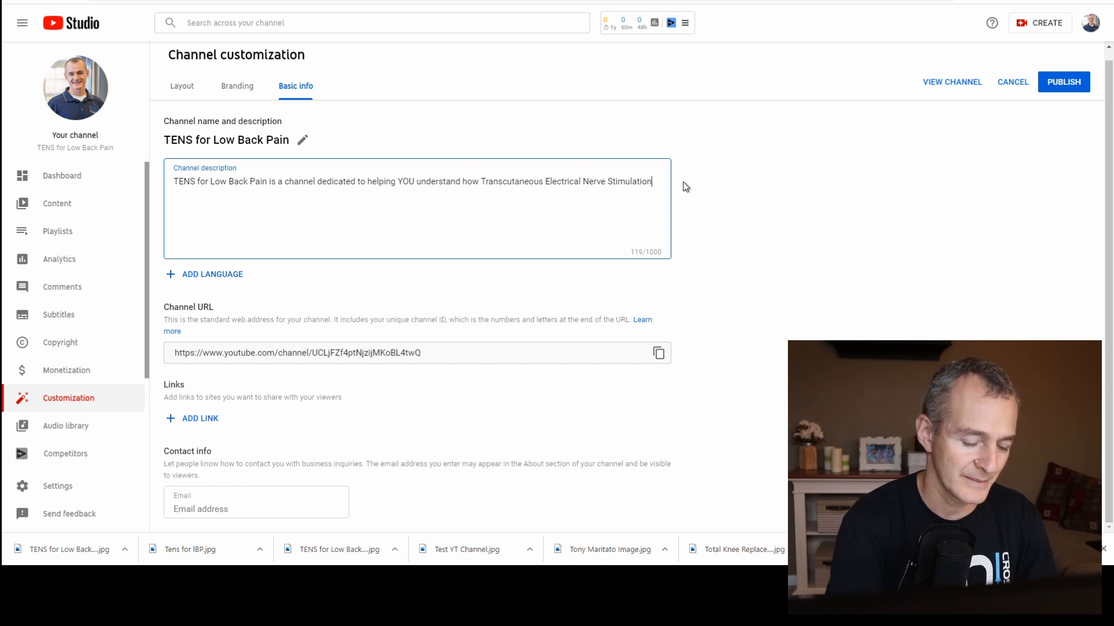
Continue the channel description with "works and can benefit YOU by reducing pain".
text(work)
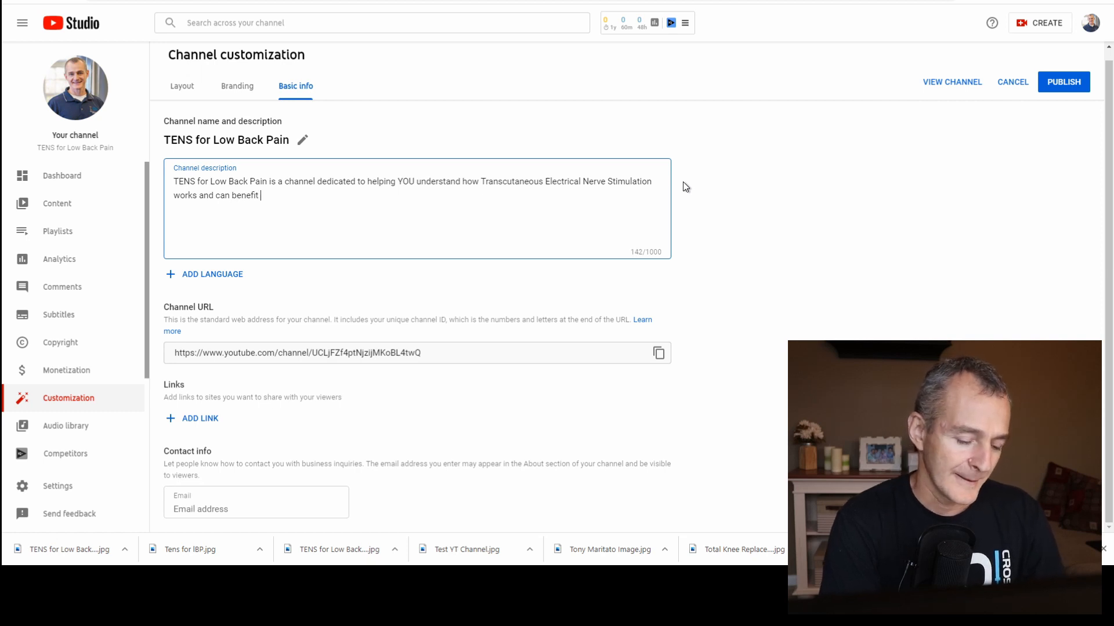
text(s and can benefit )
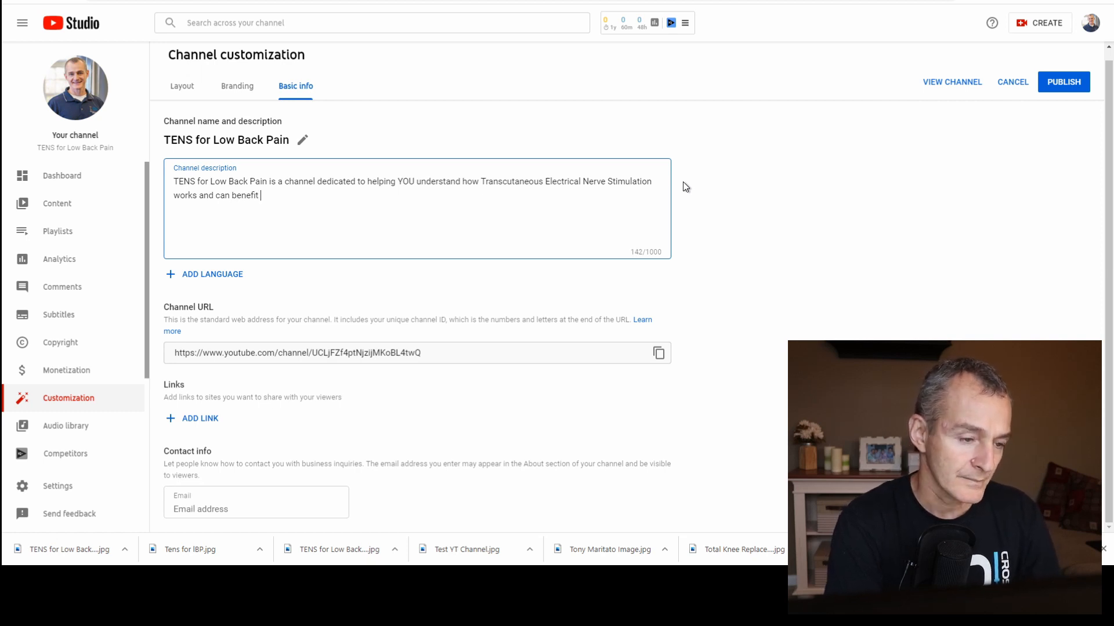
text(YOU by re)
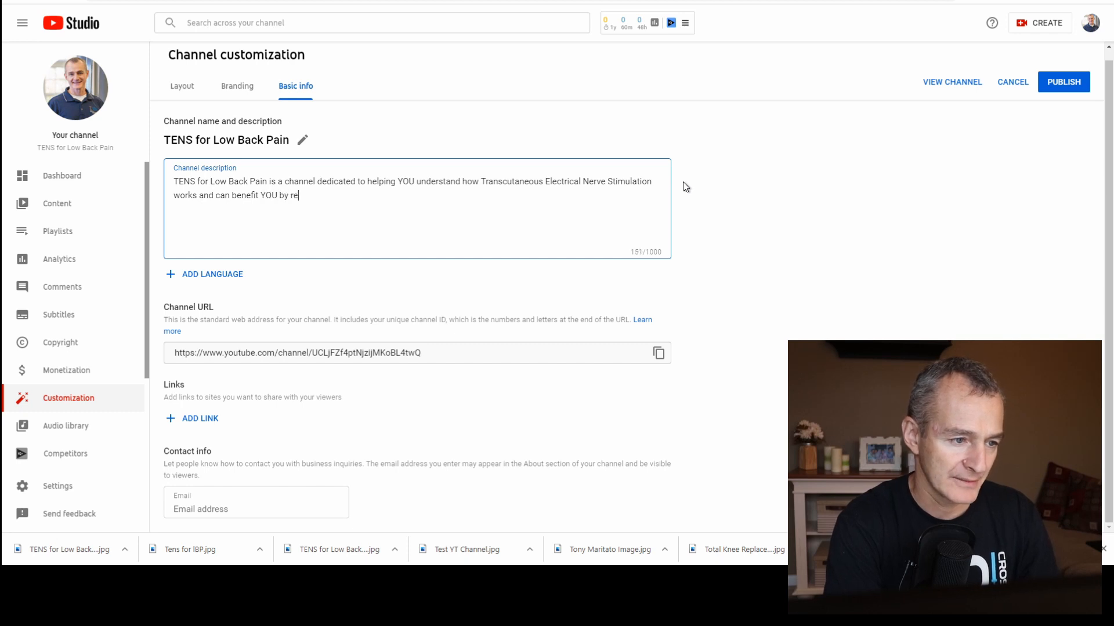
text(duce)
text(ing pain)
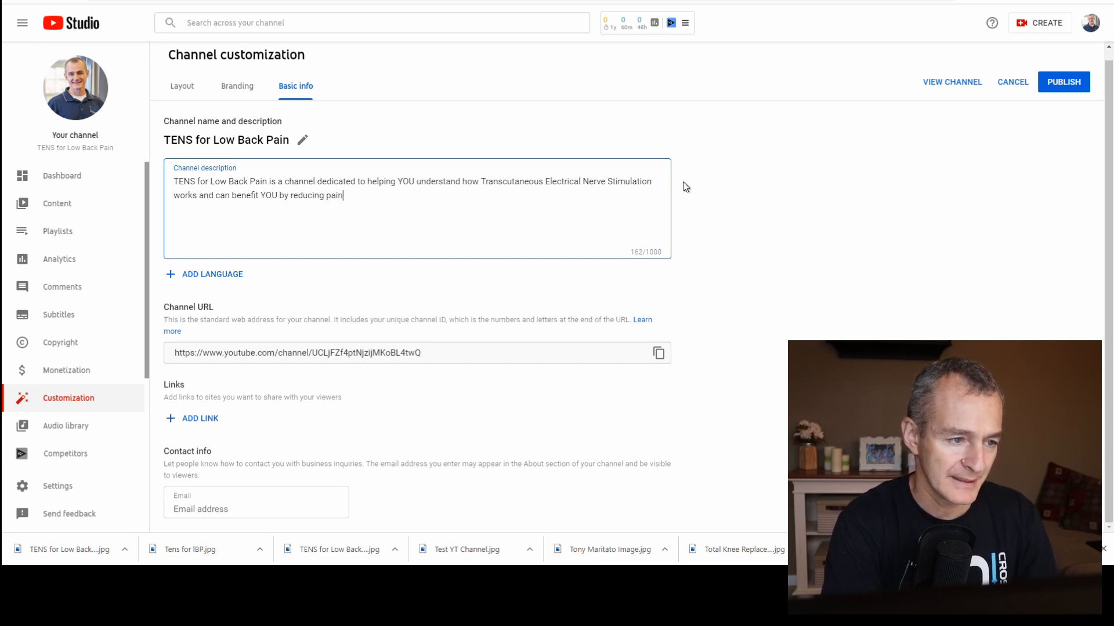
text(, improving fu)
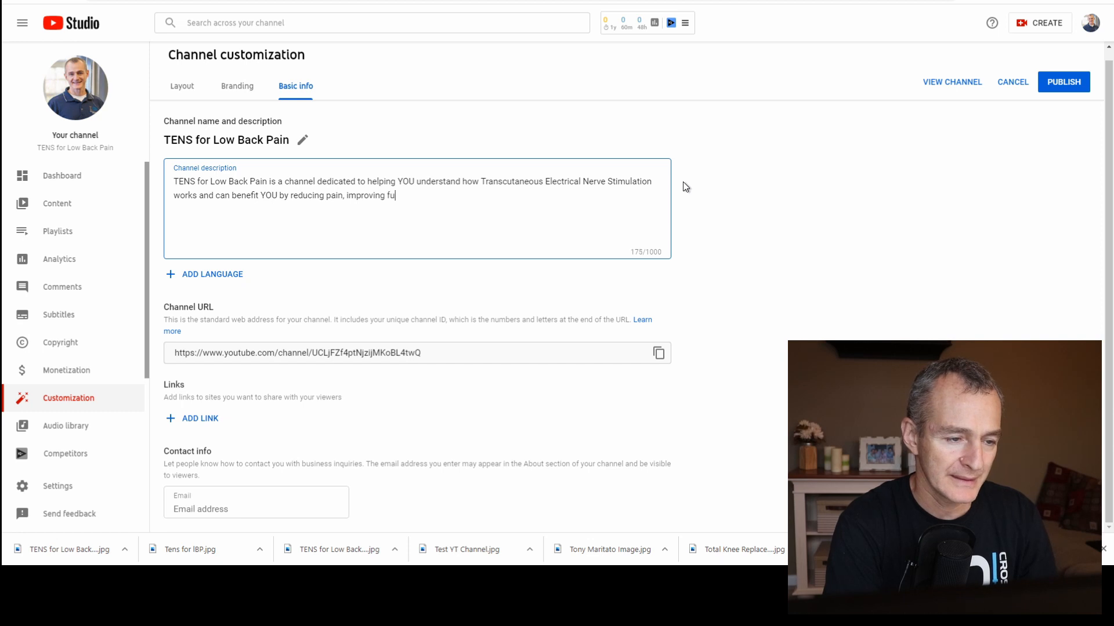
text(nction, and g)
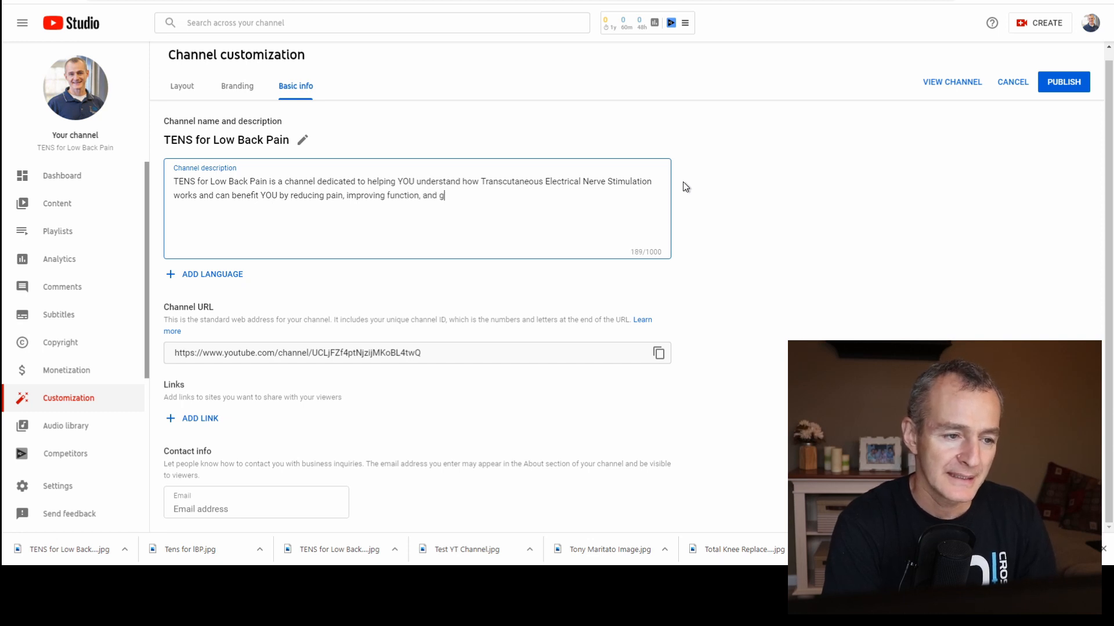
text(etting you back to LIVE)
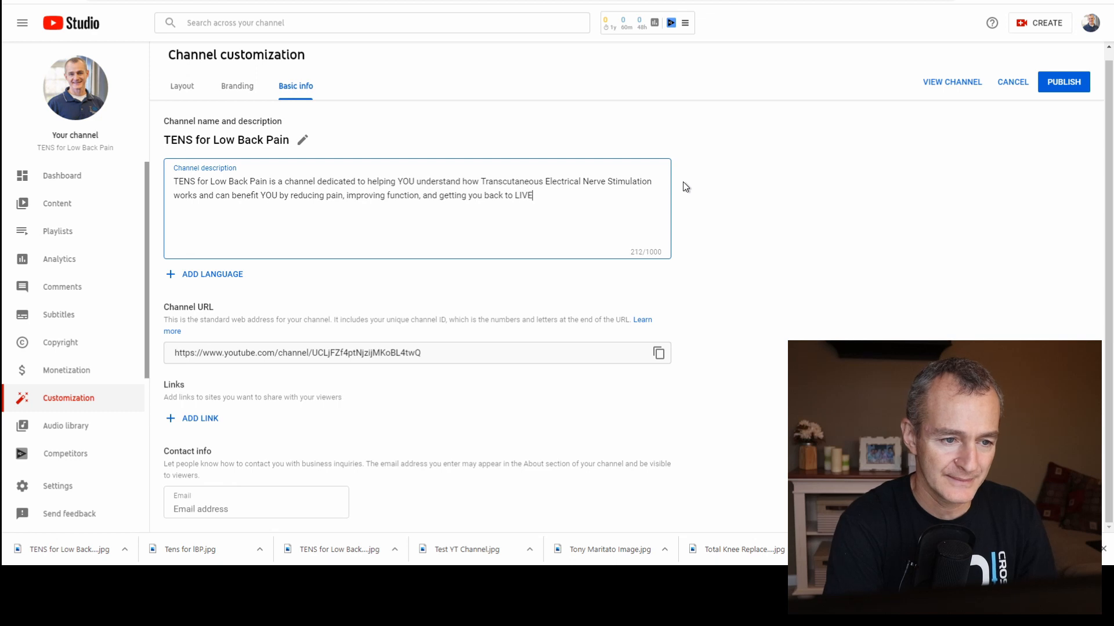
Extend the description's sentence with ", improving function, and getting you back to LIVING the life you enjoy".
key(BackSpace)
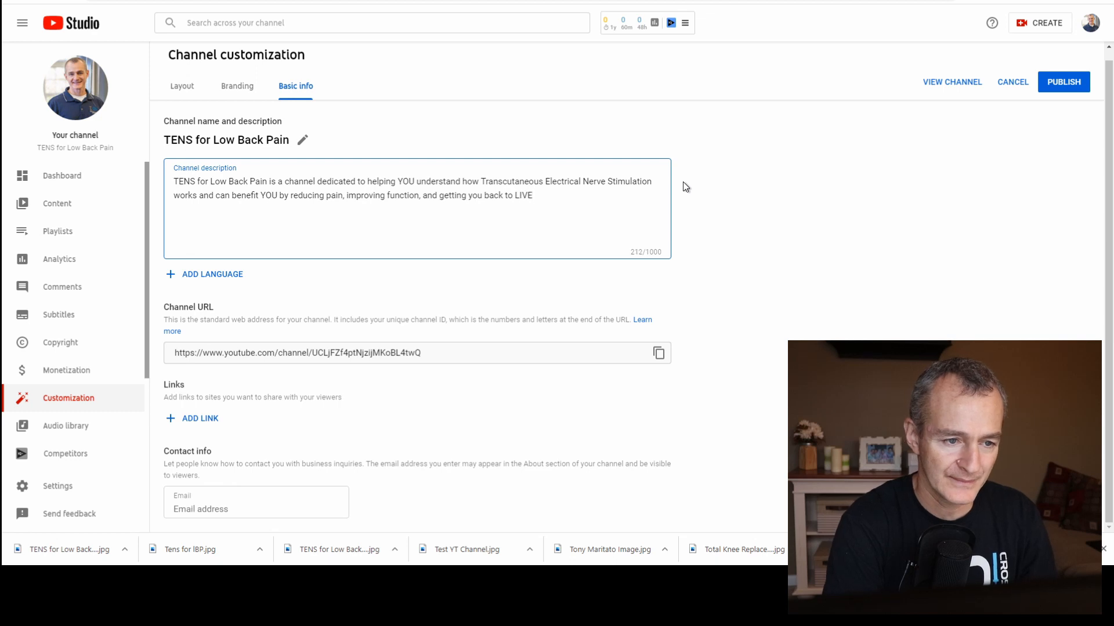
text(ING the li)
text(fe)
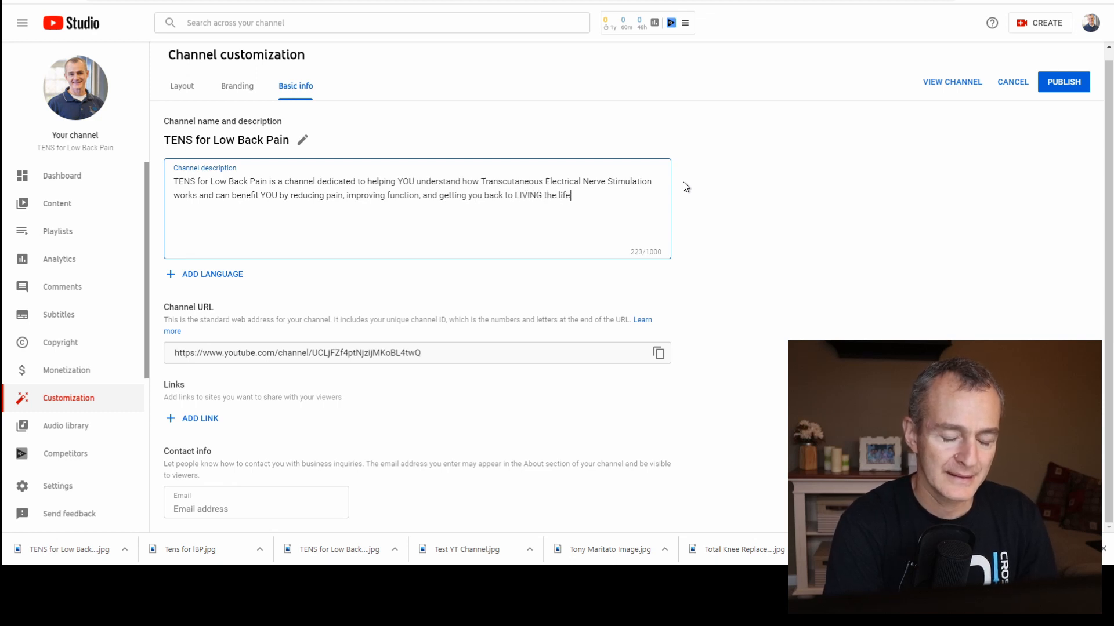
text( you enjoy.)
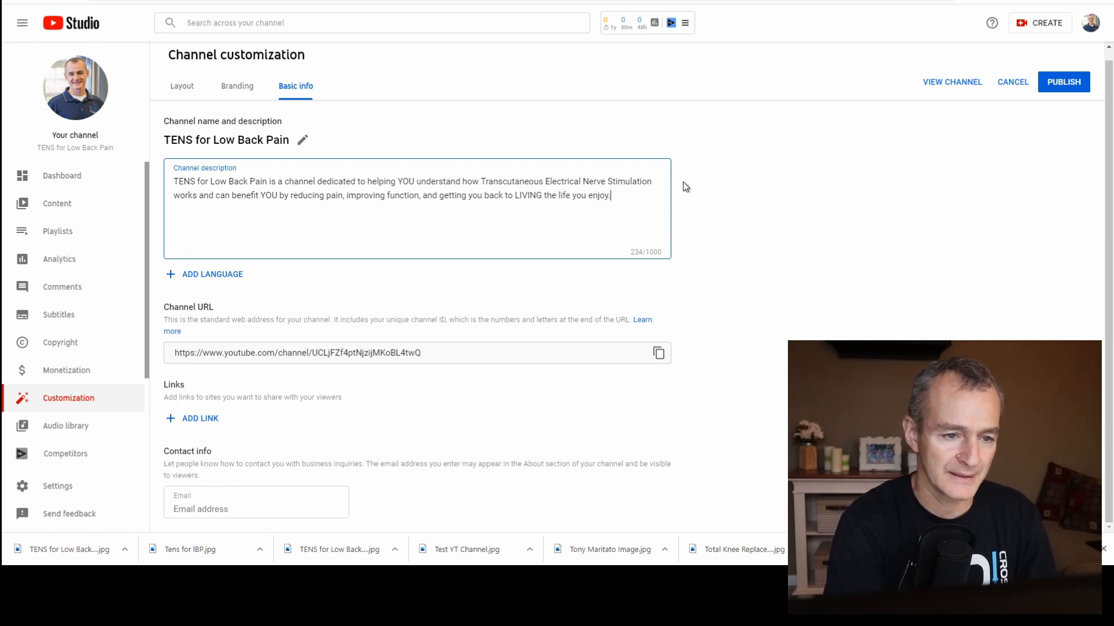
End the channel description's sentence with a period and publish the changes.
click(647, 252)
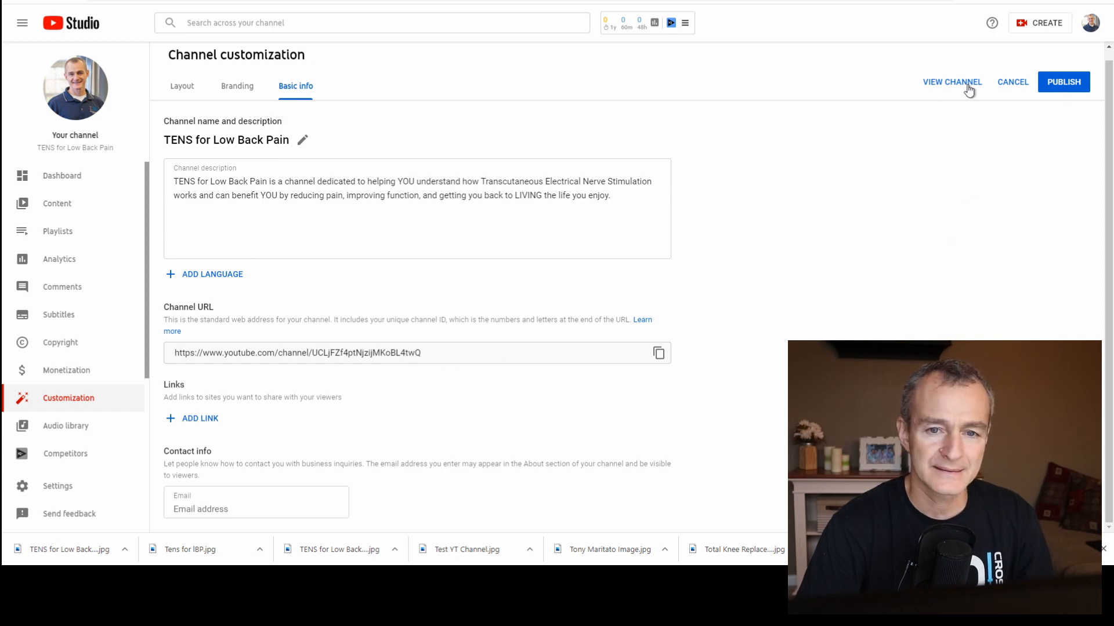
click(1072, 81)
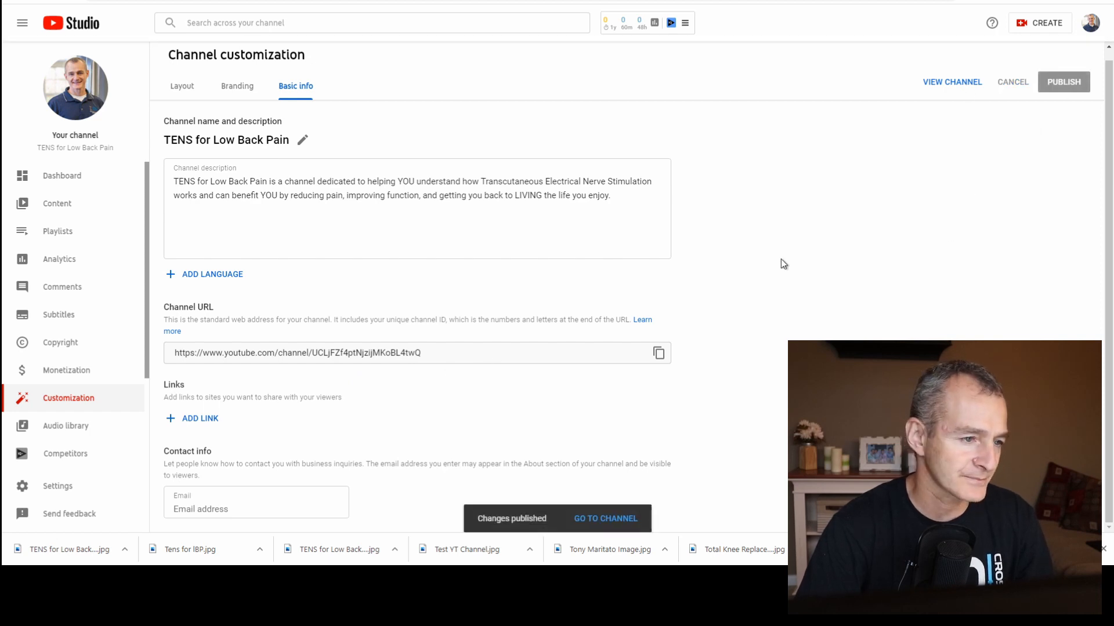
click(633, 196)
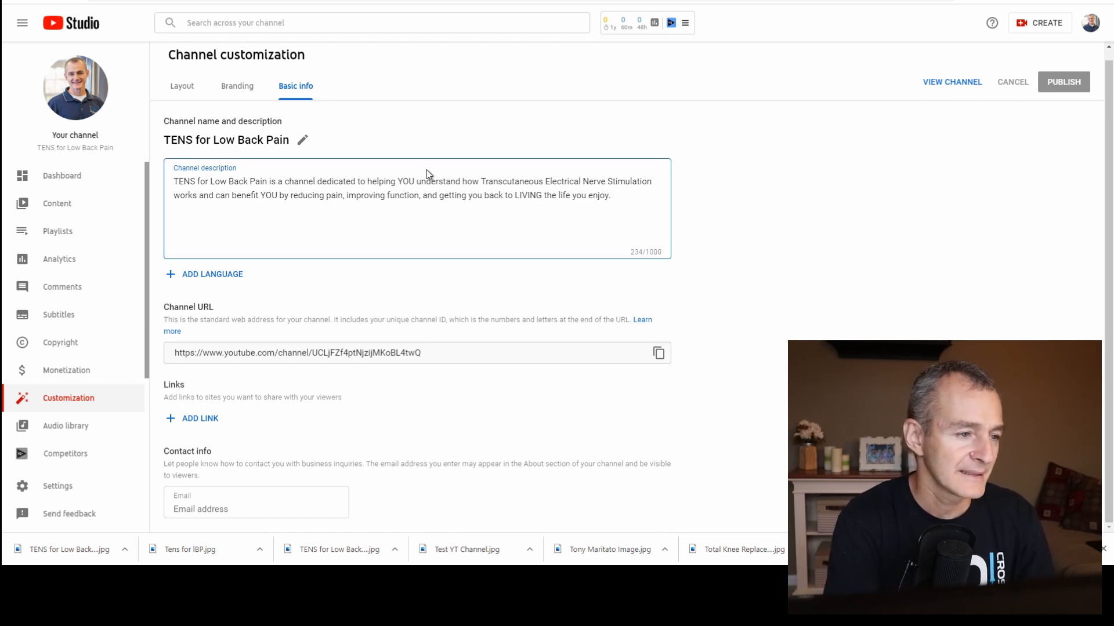
double_click(191, 181)
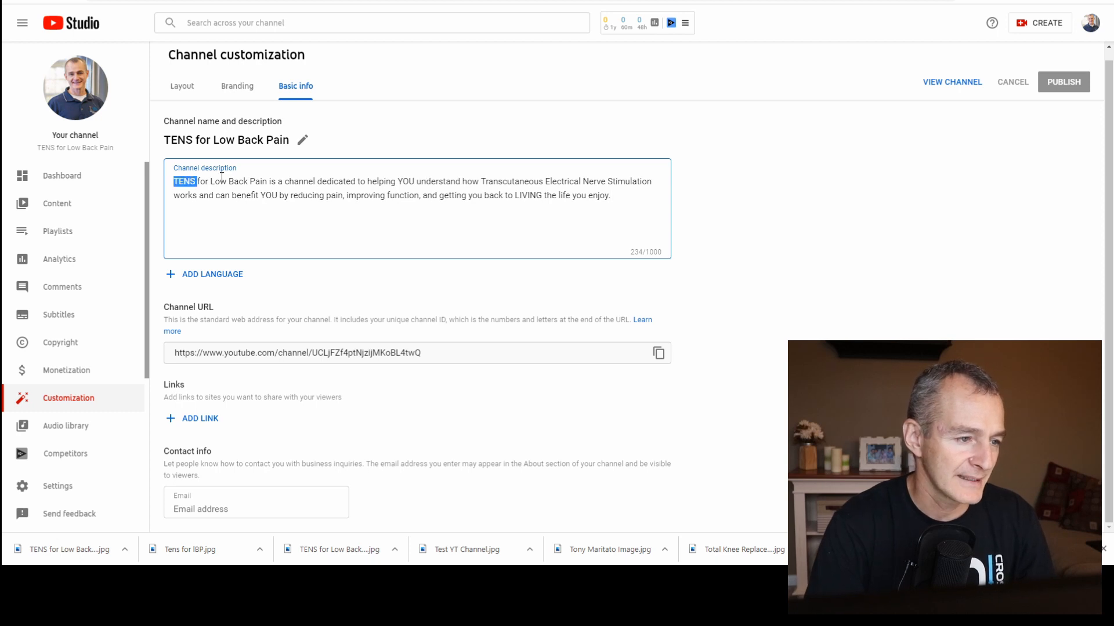
double_click(222, 181)
drag(222, 181, 237, 180)
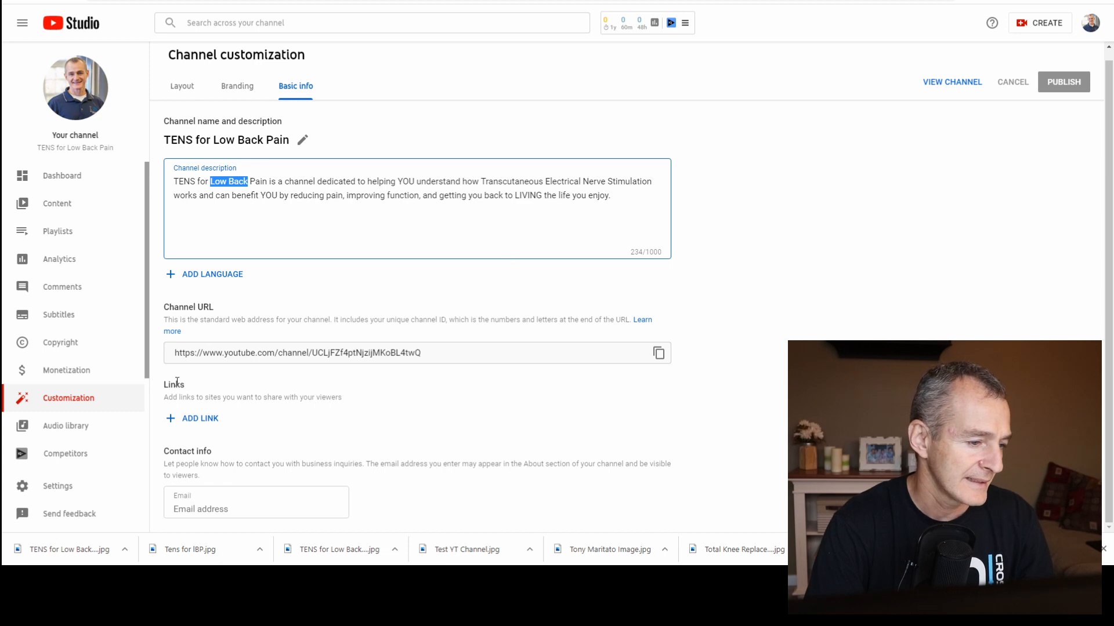
Add a channel link with the title "Total Knee Replacement".
click(212, 419)
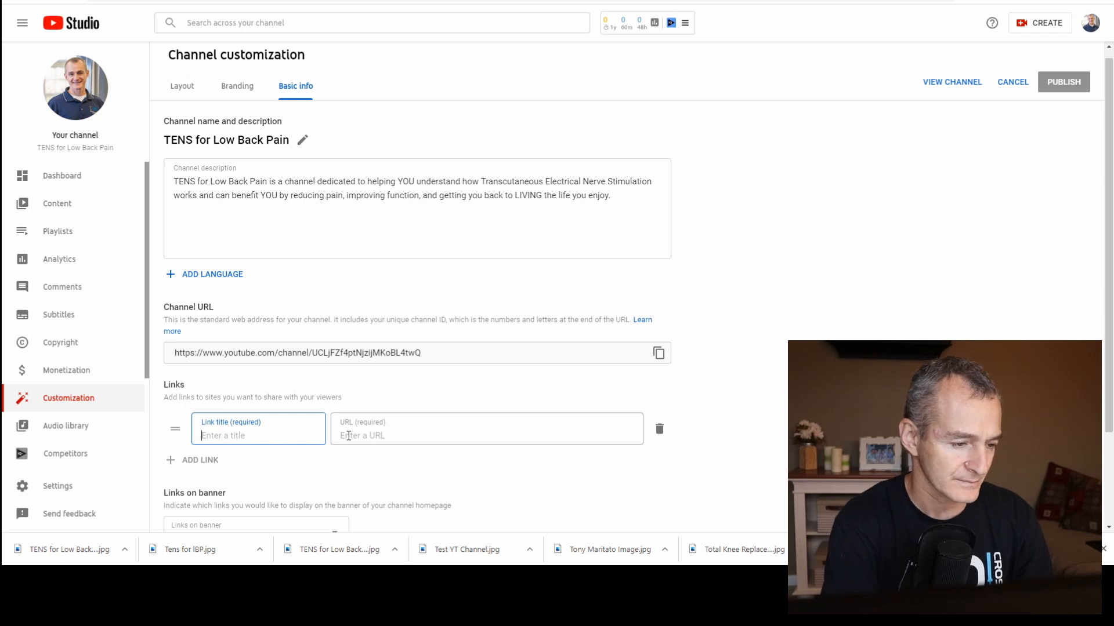
text(Total Knee R)
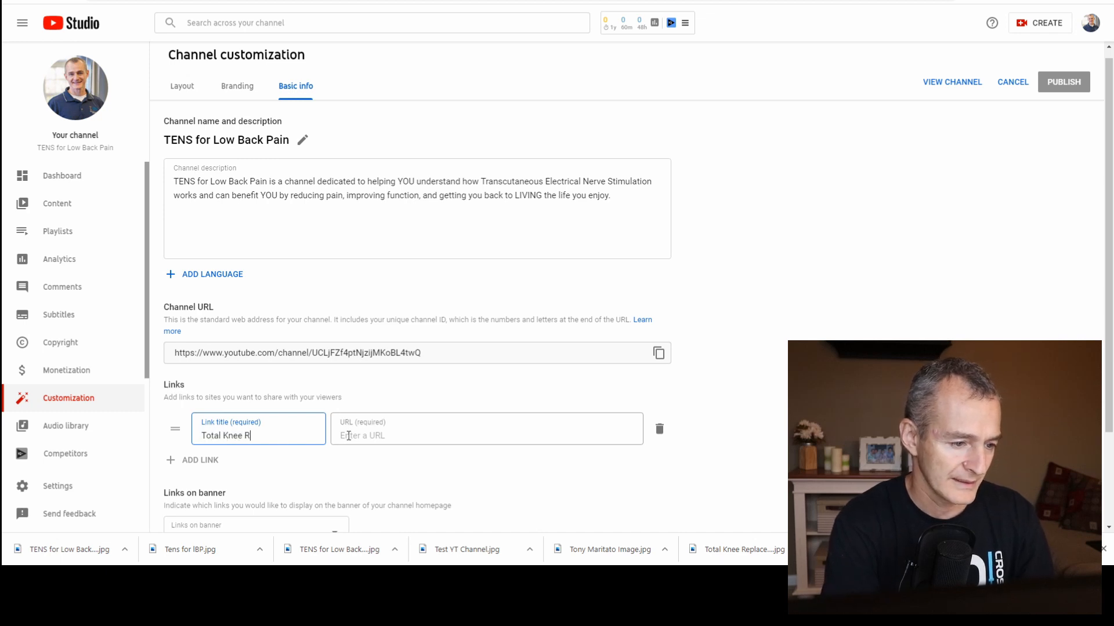
key(BackSpace)
key(BackSpace)
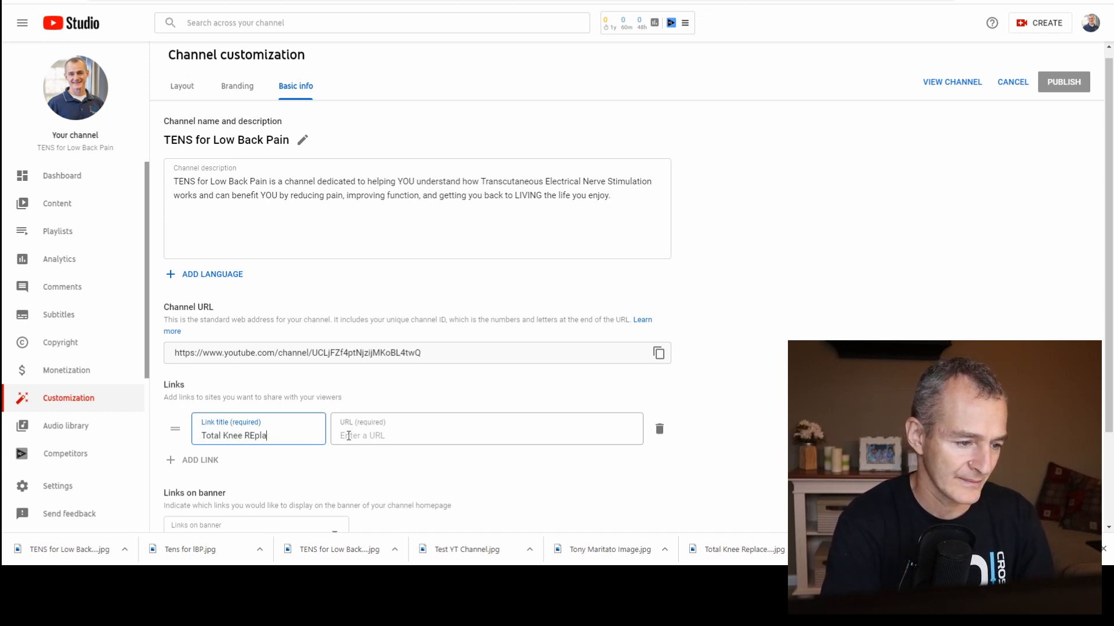
text(cement)
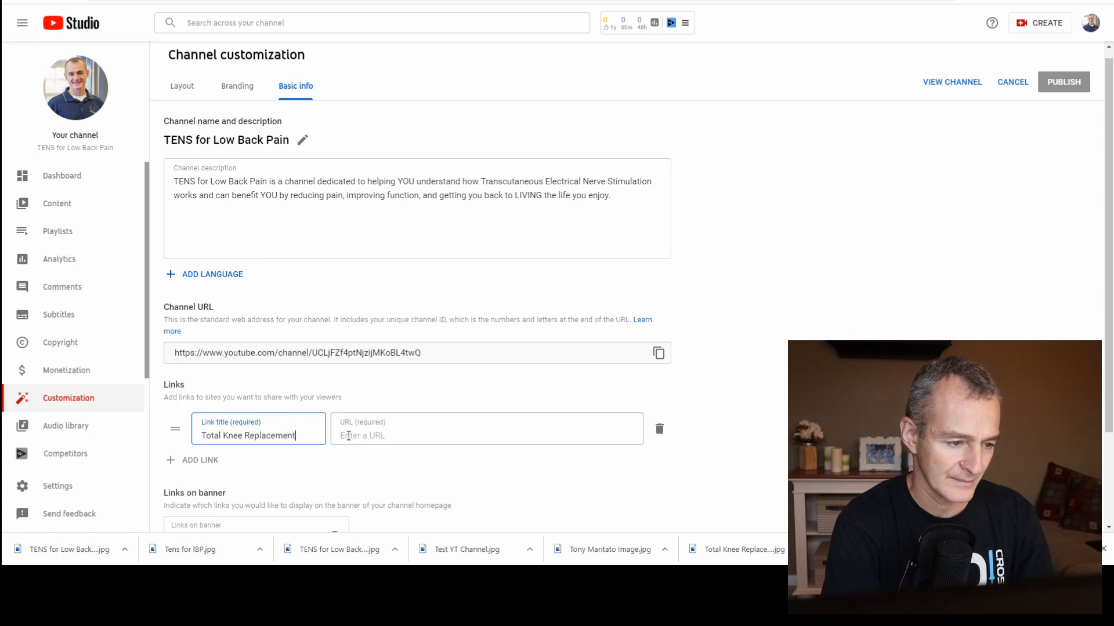
key(Tab)
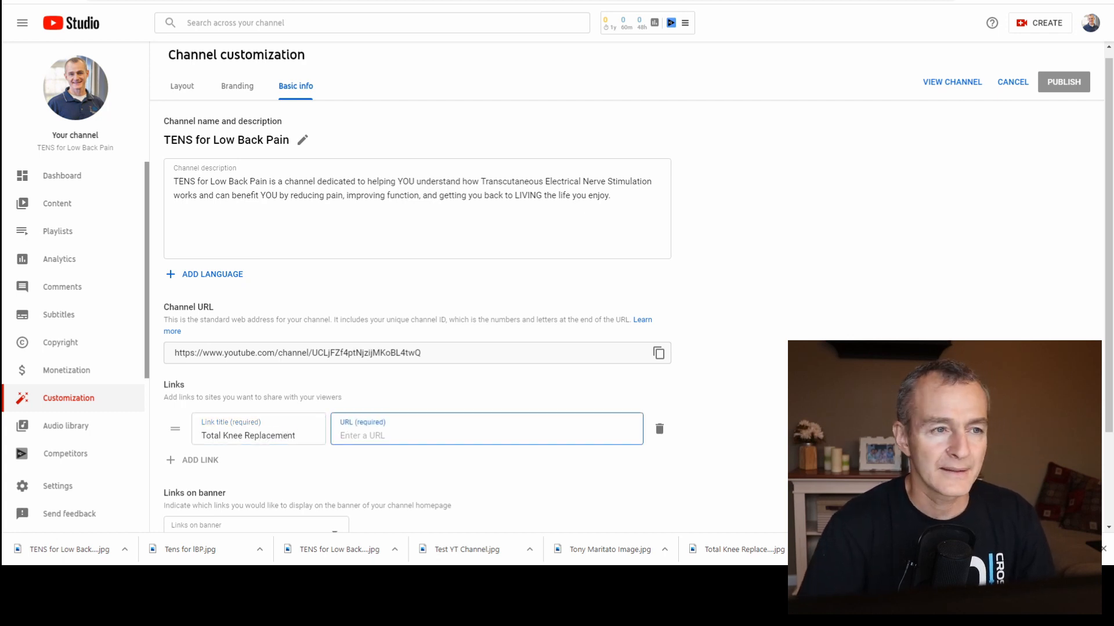
Switch to YouTube, search for "total therapy solutions" and open the Total Therapy Solution - Physical Therapy channel.
click(345, 0)
click(376, 16)
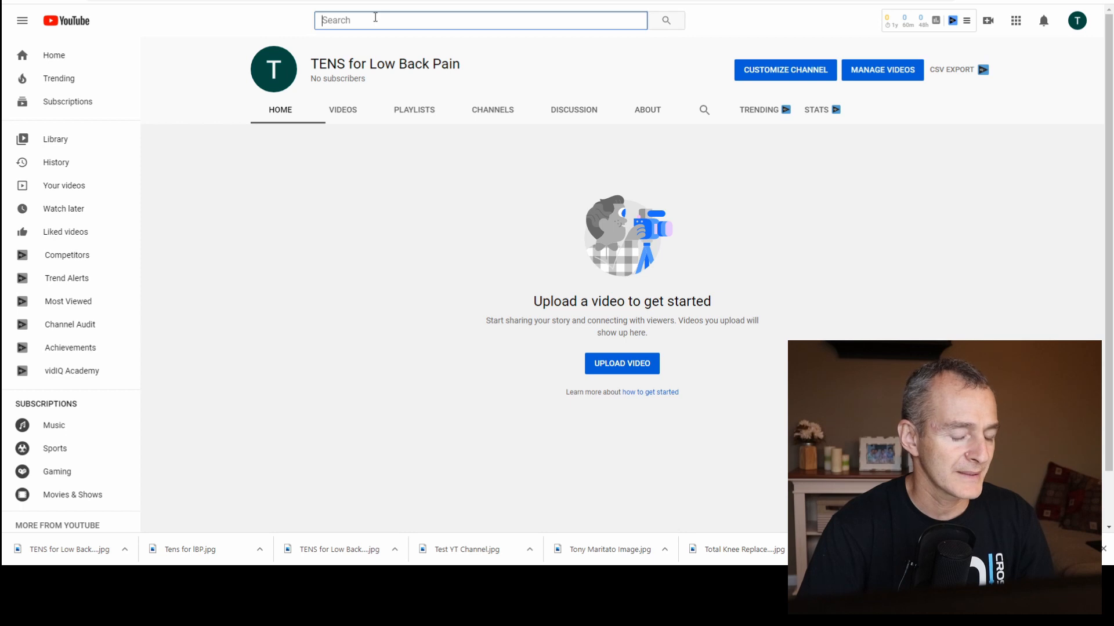
text(tota)
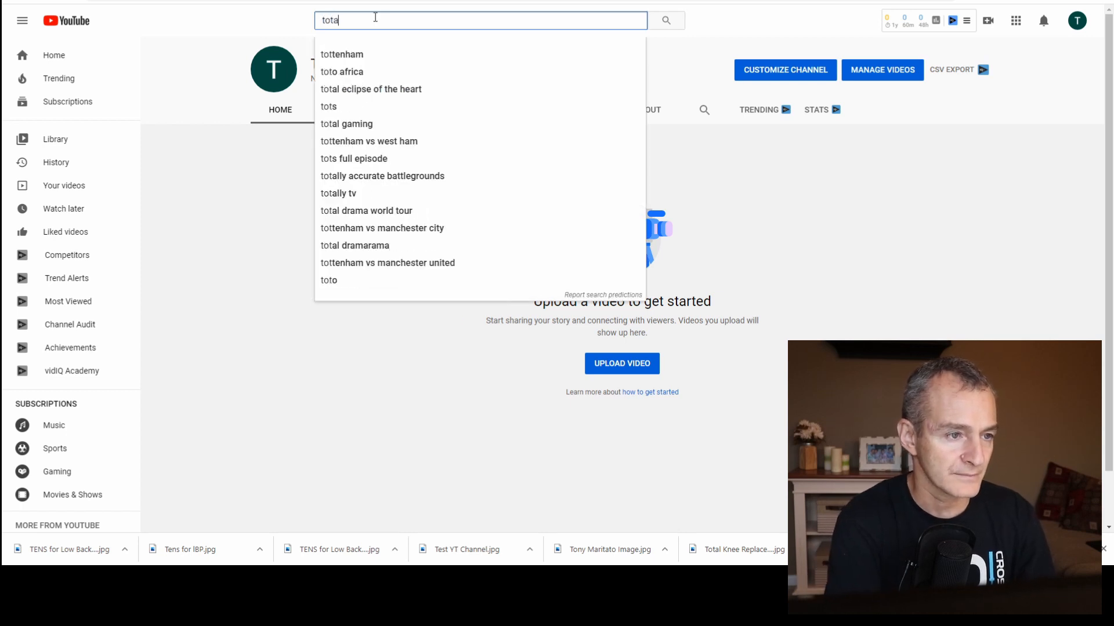
text(l therapy solutions)
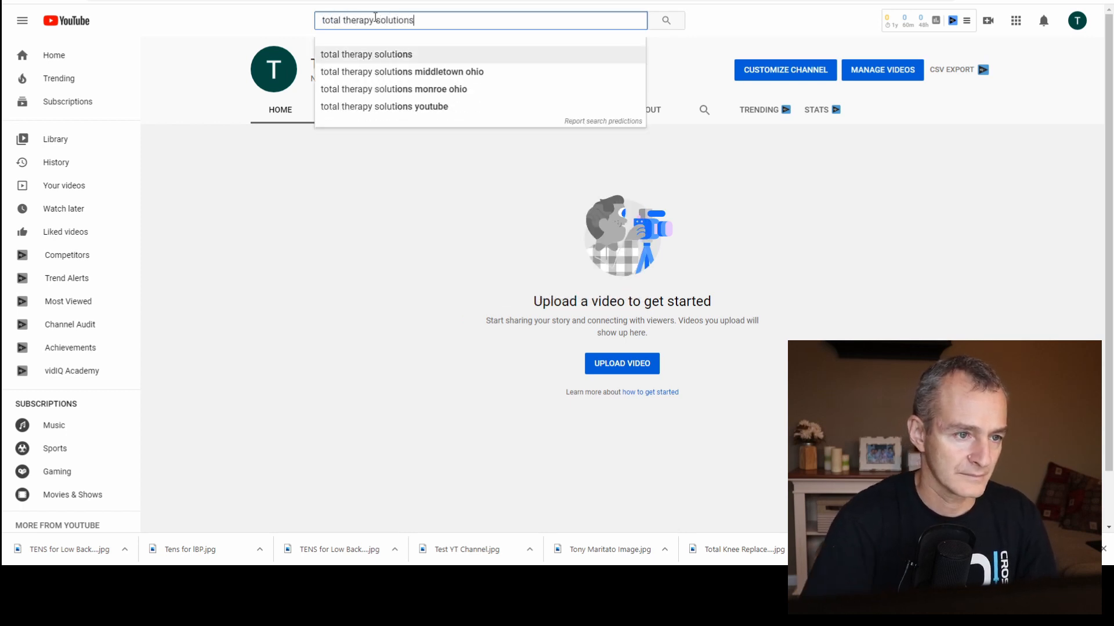
key(Return)
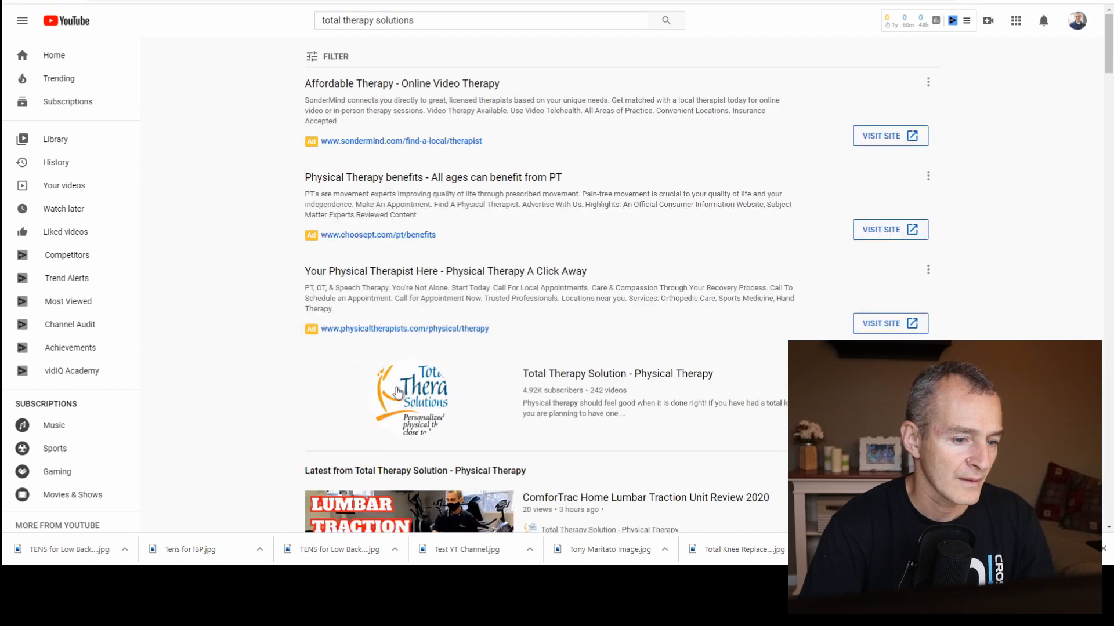
click(367, 415)
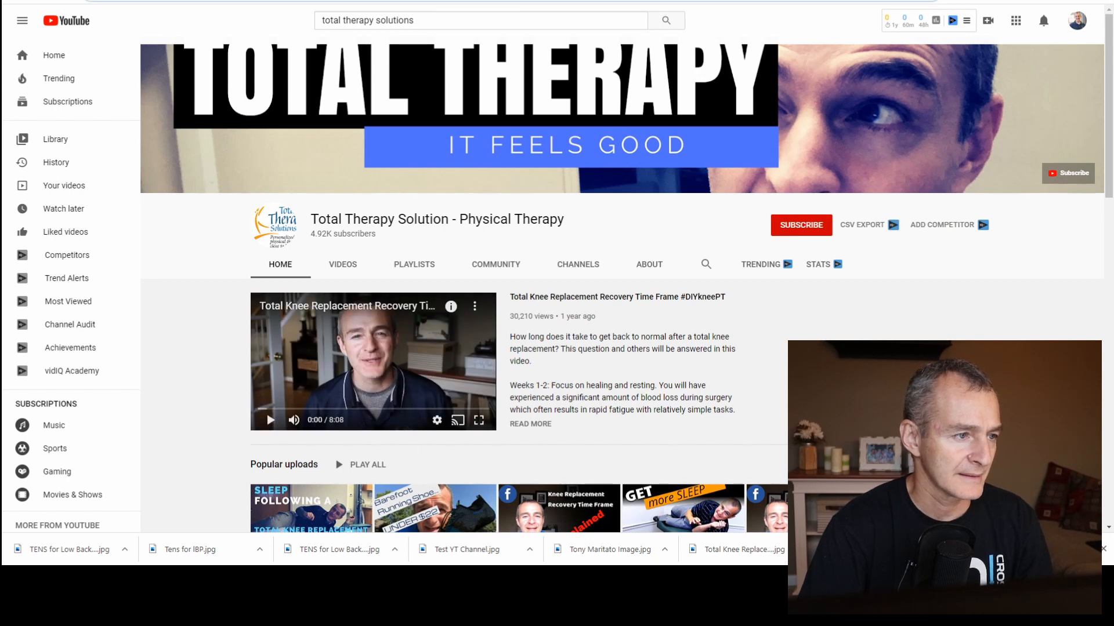
key(ctrl+Tab)
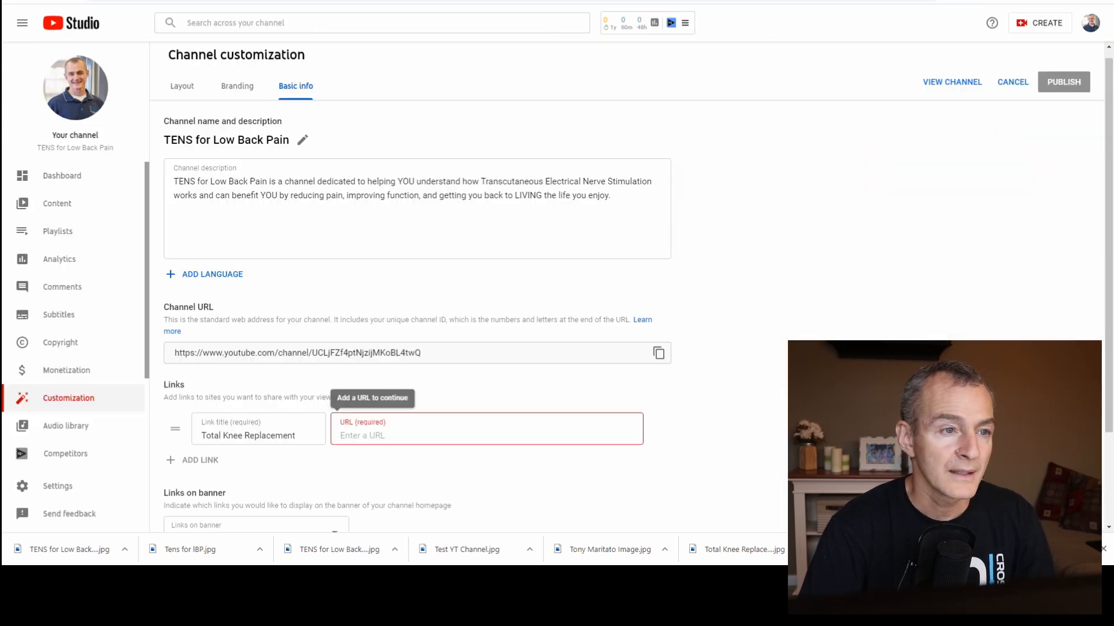
text(https://www.youtube.com/user/TotalTherapySolution)
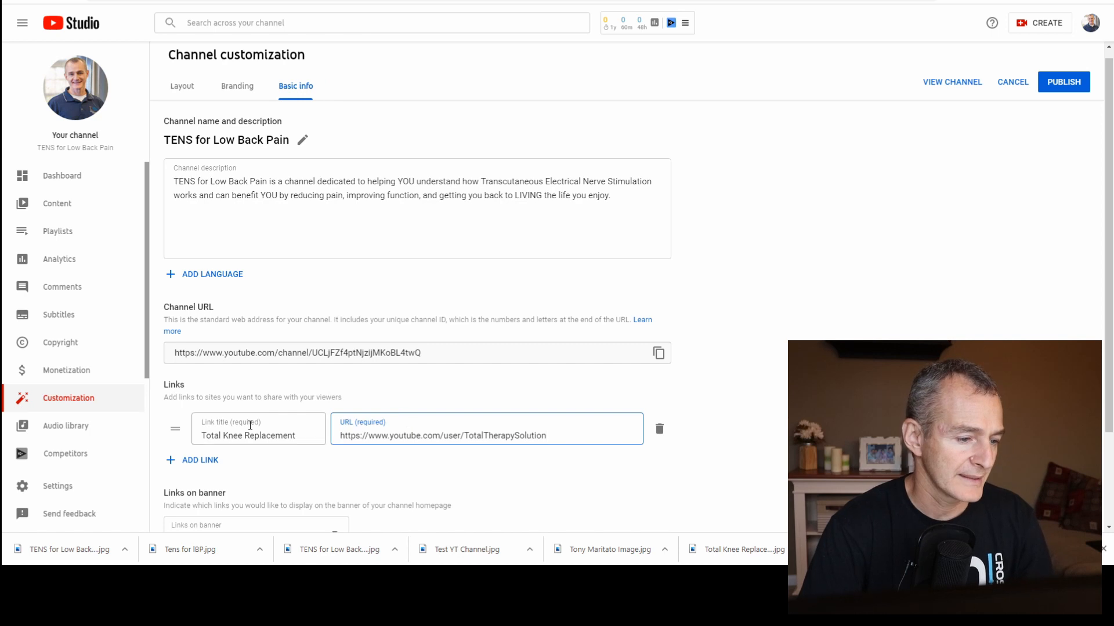
click(1065, 87)
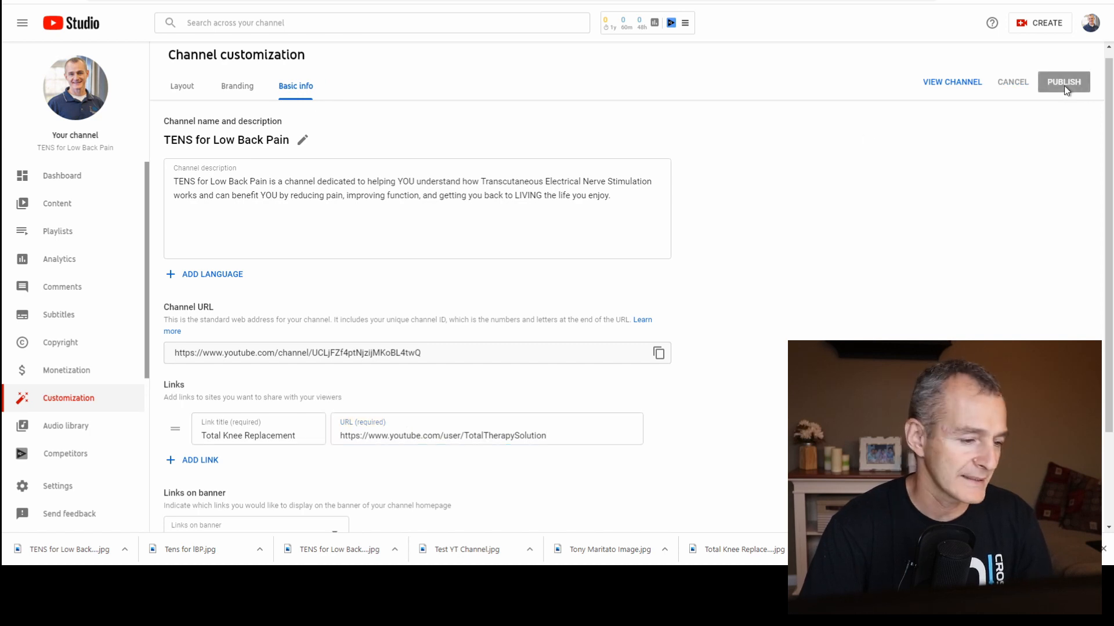
Enter the business contact's e-mail address in the channel's contact info and publish the changes.
scroll(626, 424, down, 2)
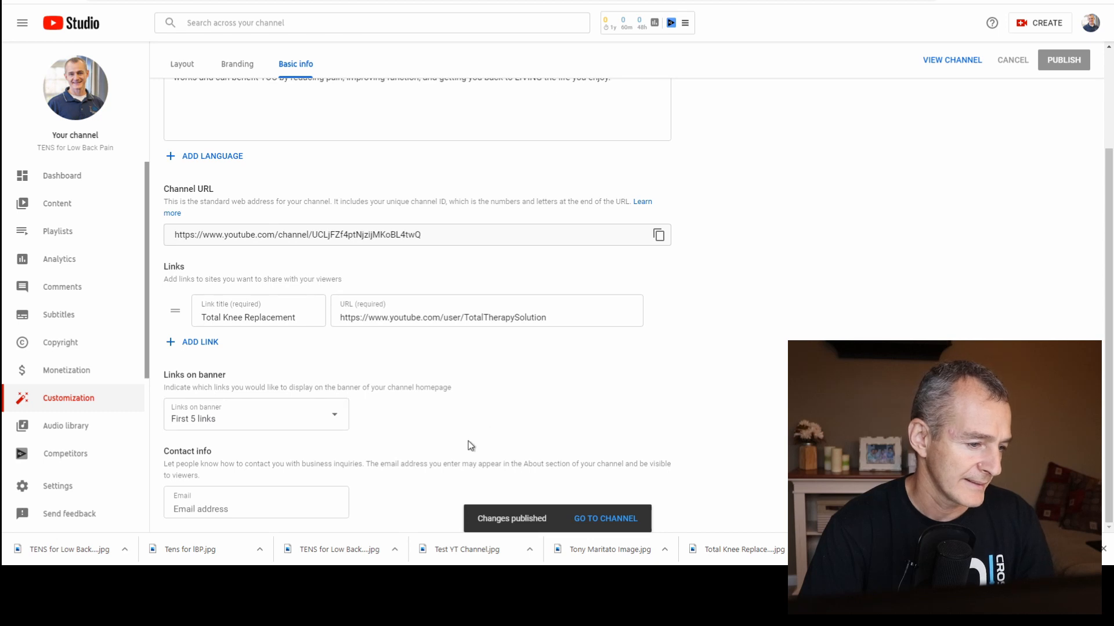
click(231, 499)
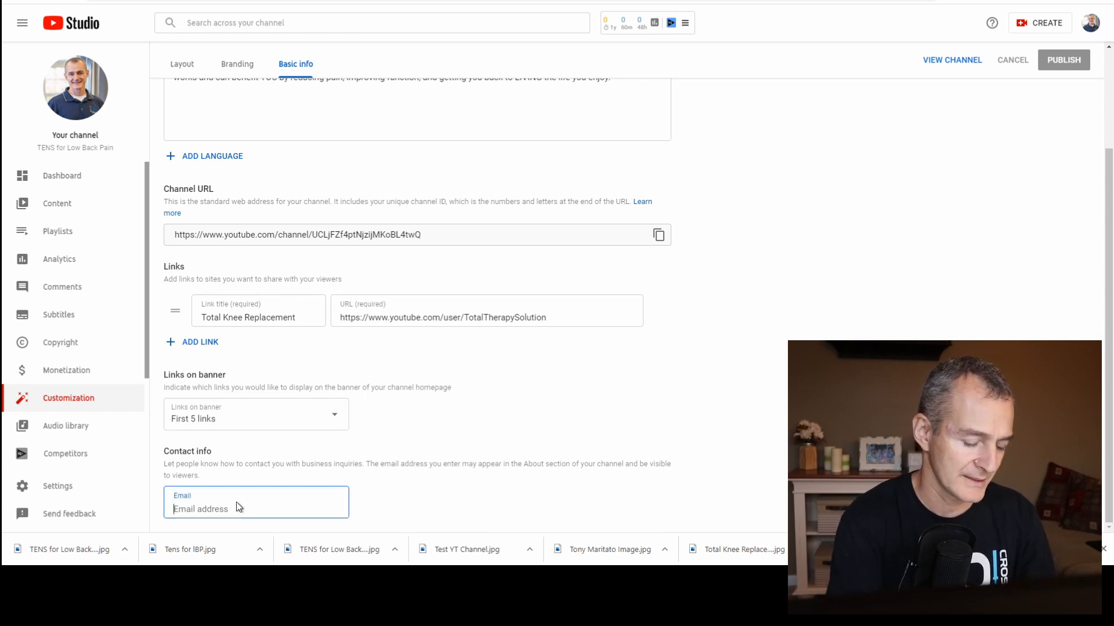
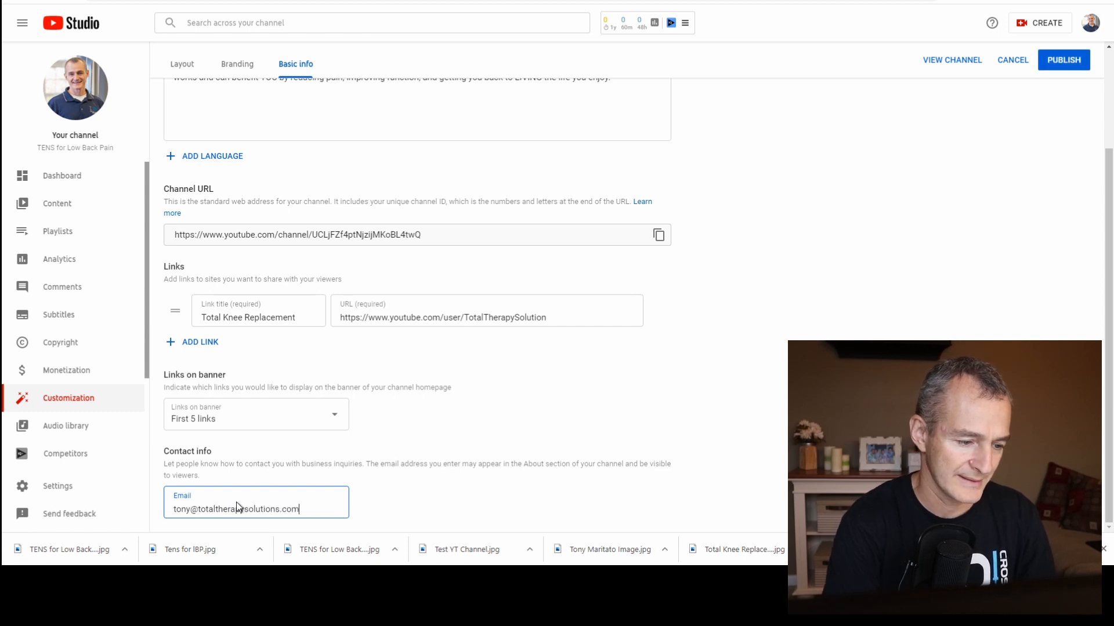
click(1067, 61)
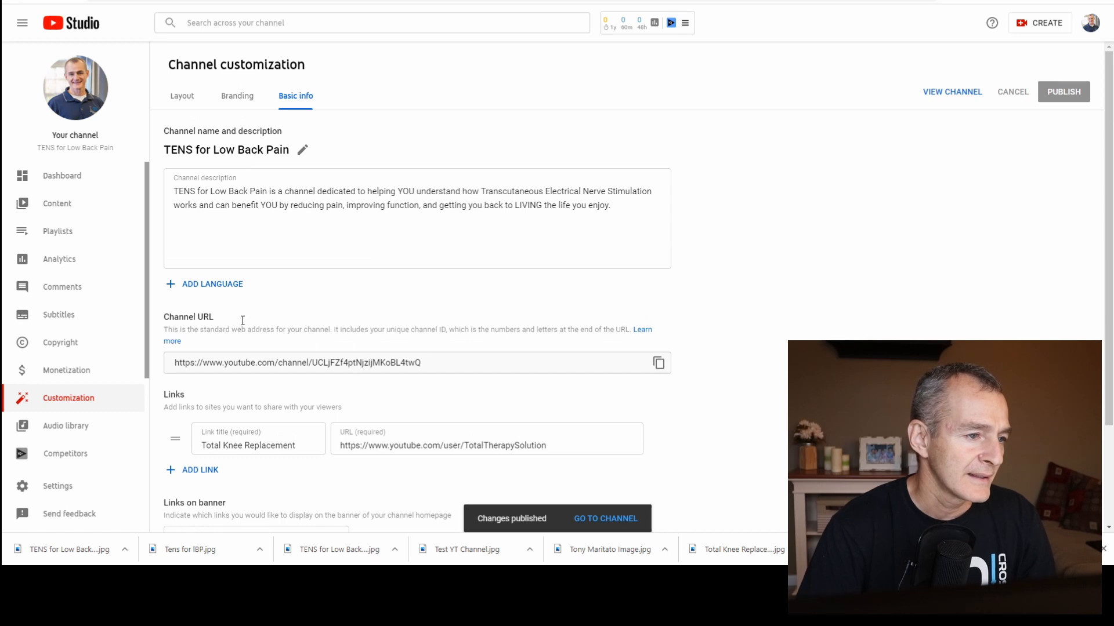
click(232, 104)
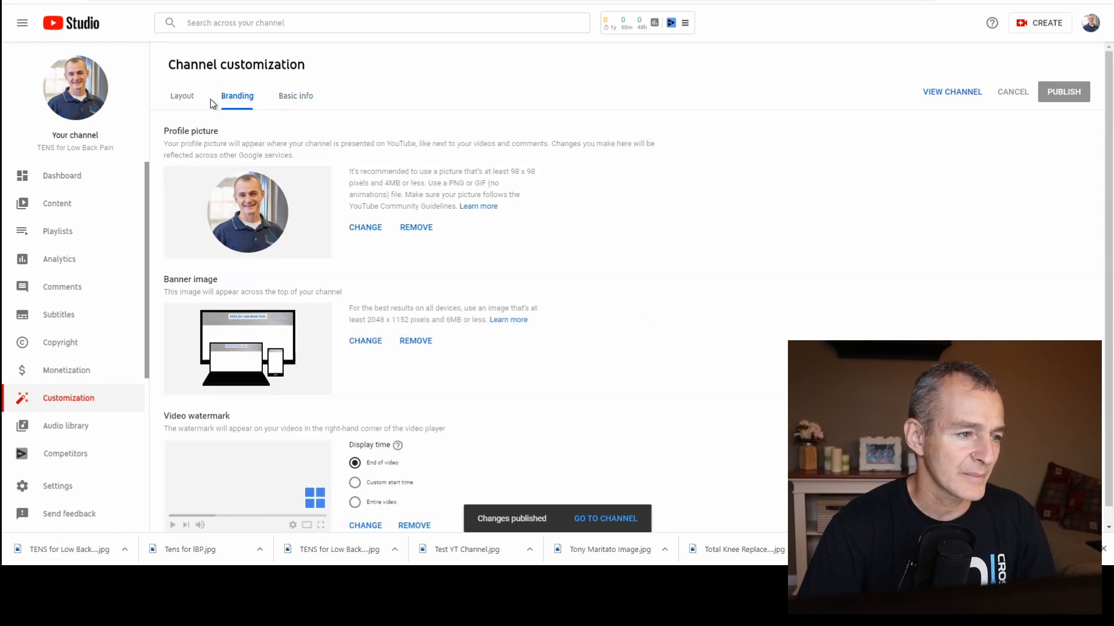
click(309, 101)
click(174, 104)
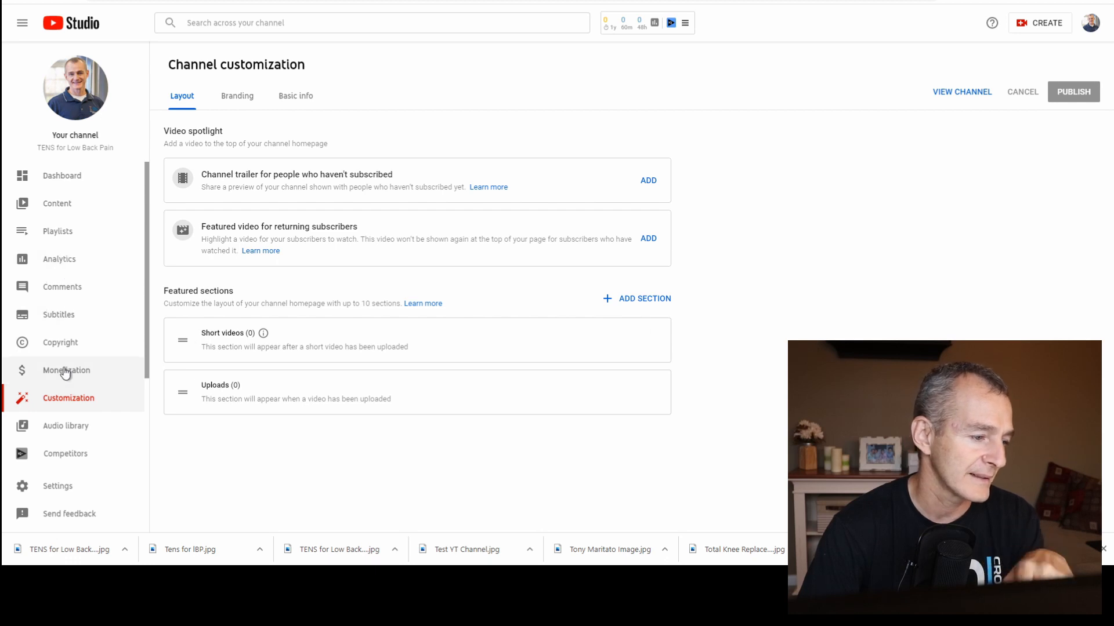
click(70, 511)
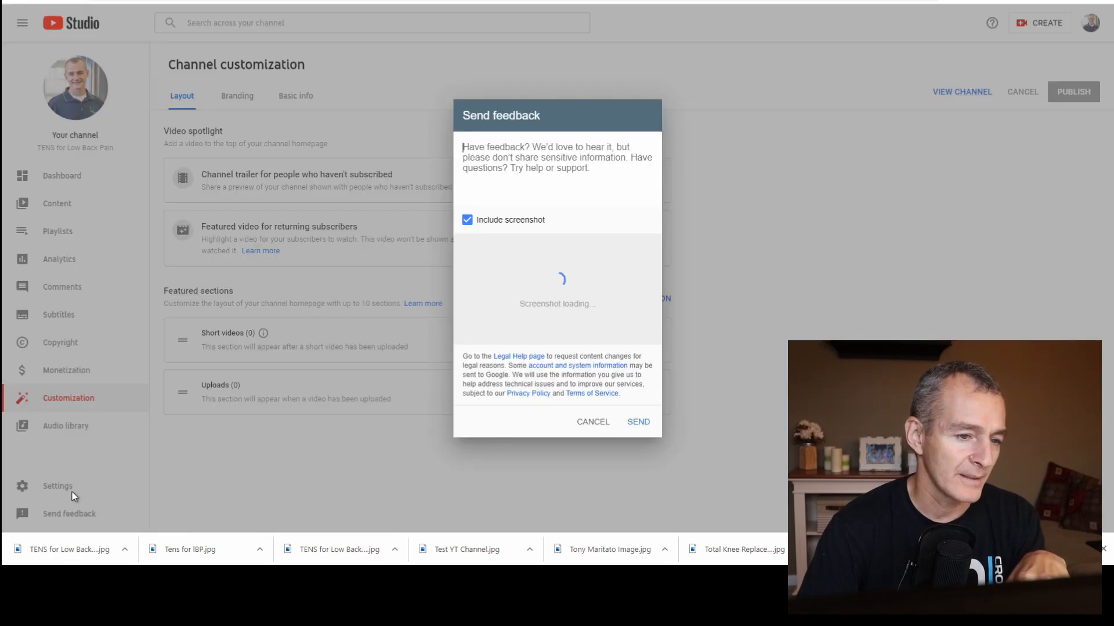
click(595, 423)
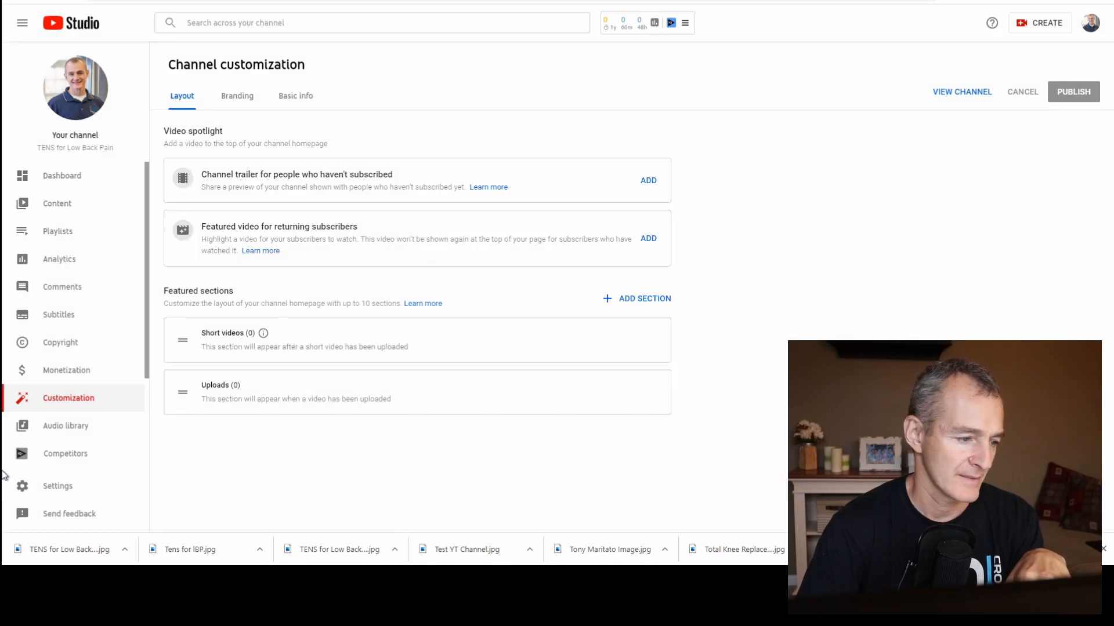
Open the channel settings and set the country of residence to United States.
click(69, 488)
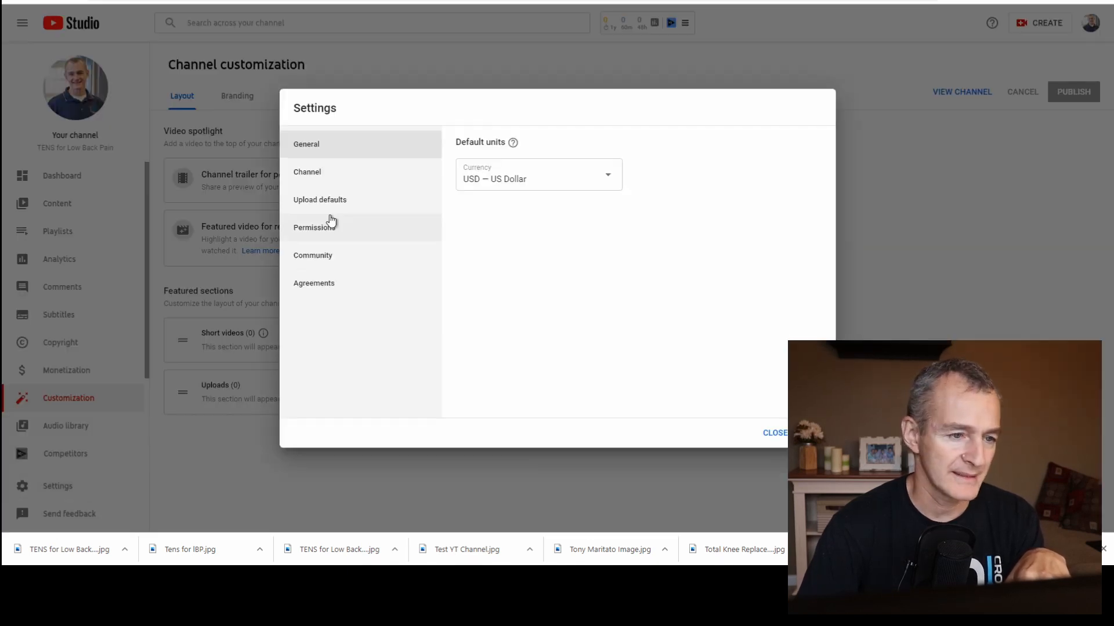
click(352, 177)
click(526, 259)
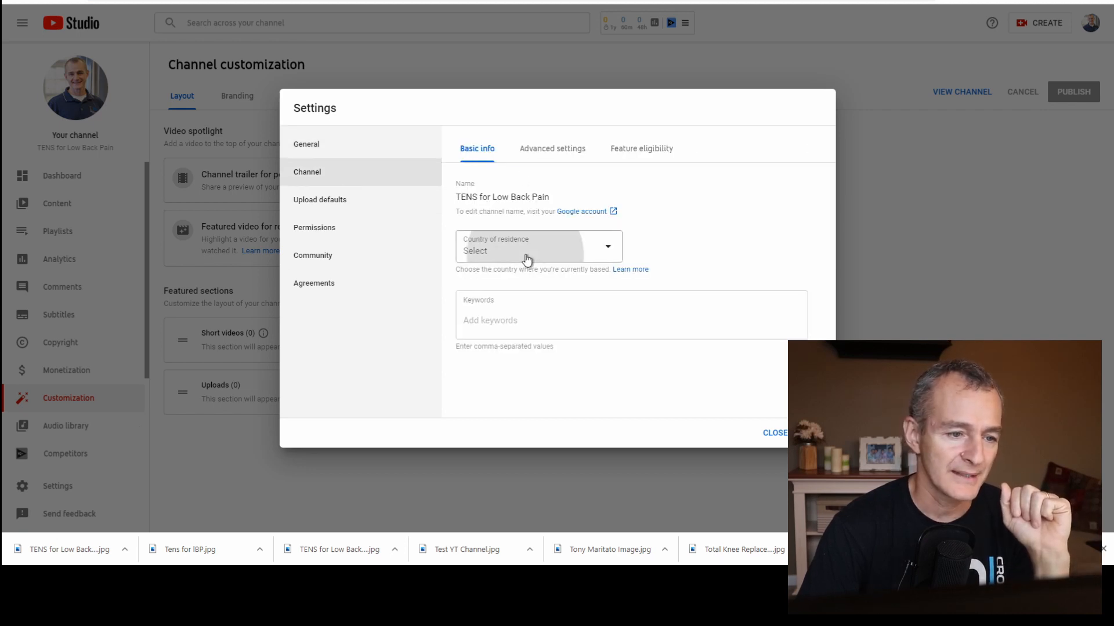
scroll(525, 348, down, 10)
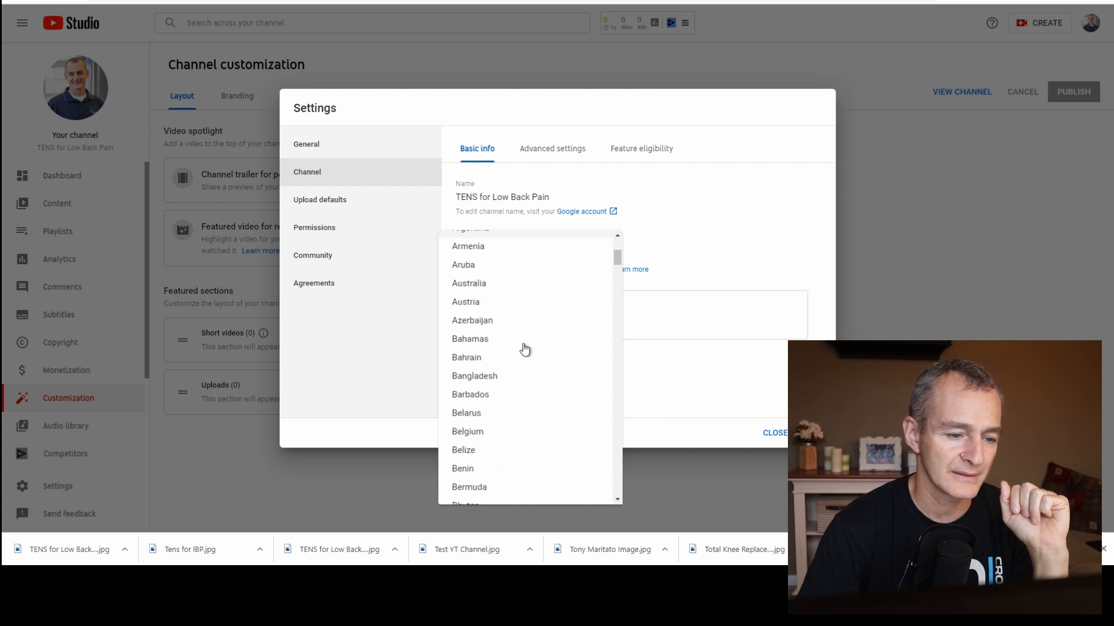
scroll(525, 348, down, 20)
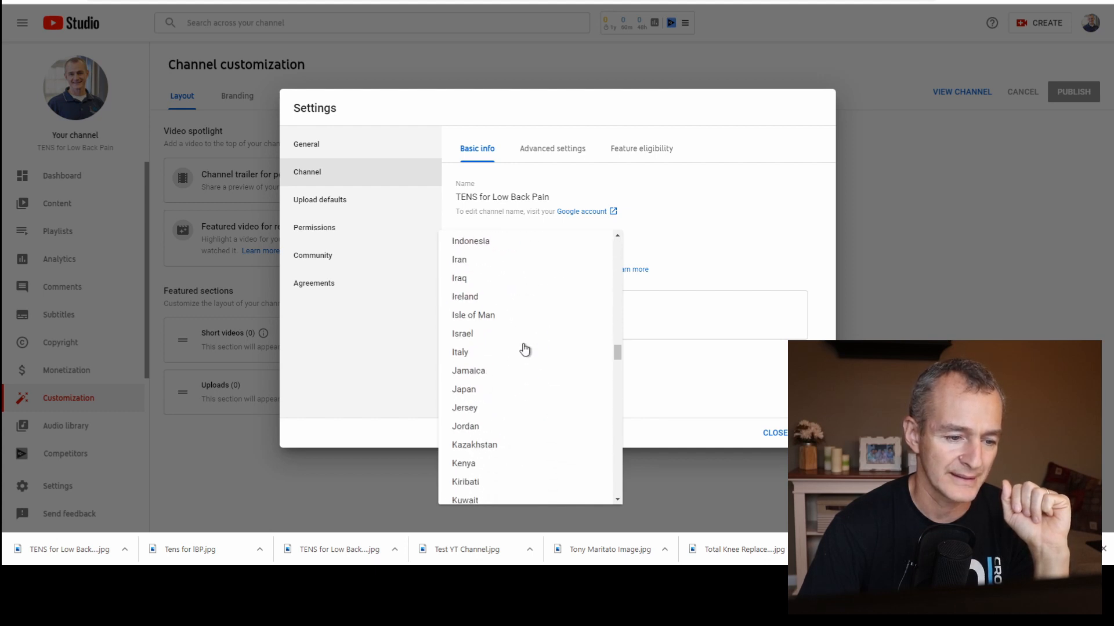
scroll(525, 348, down, 20)
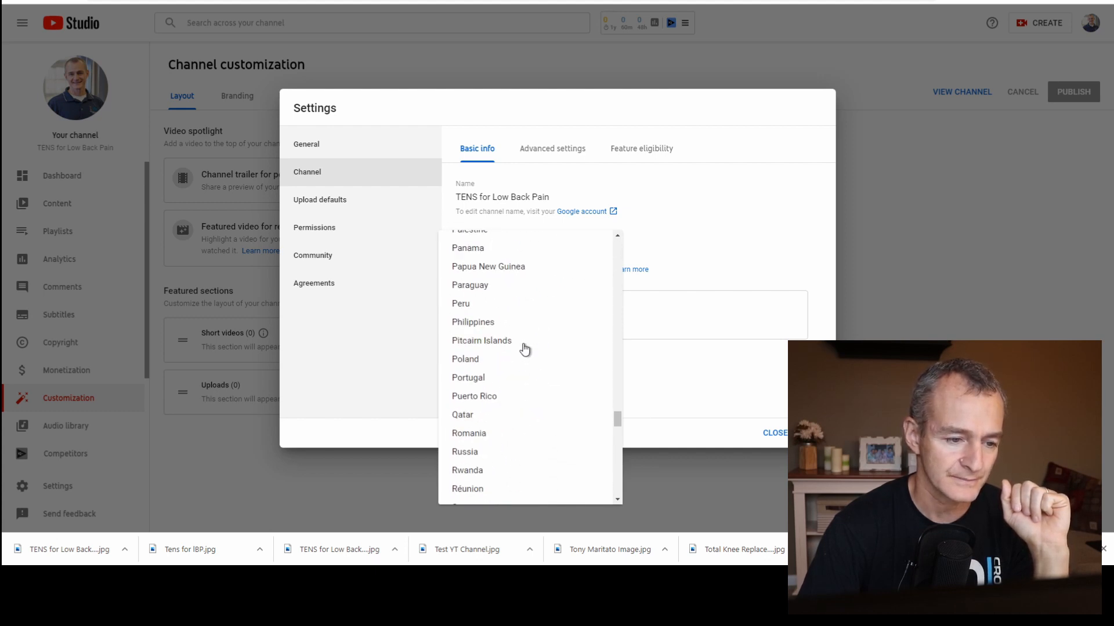
scroll(524, 394, down, 8)
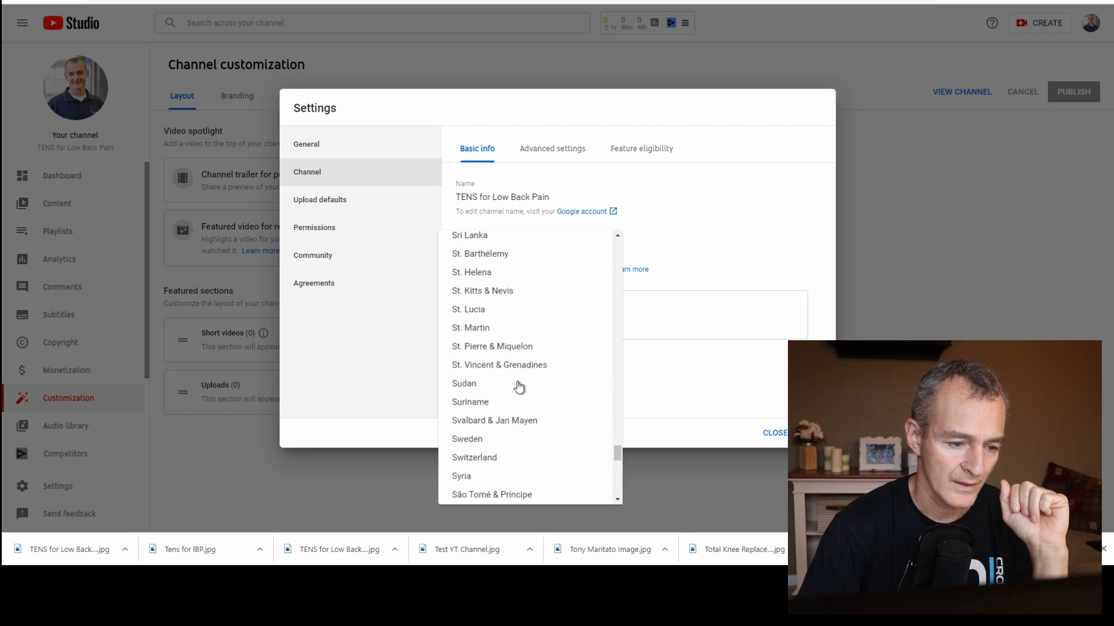
scroll(519, 388, down, 7)
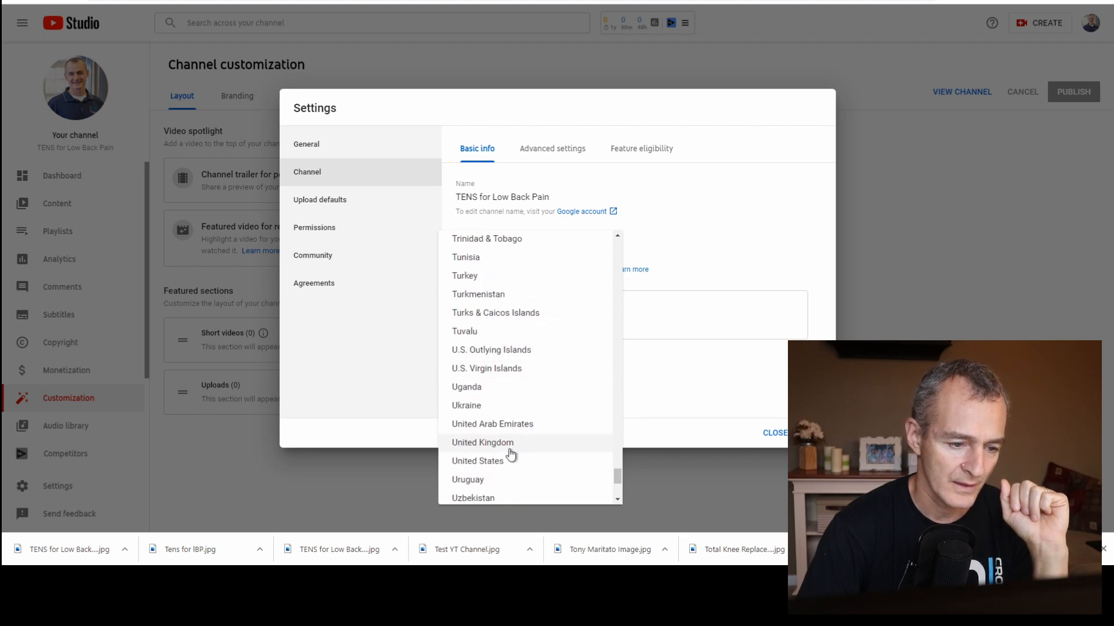
click(510, 460)
Add the channel keywords "TENS" and "TENS for Low Back Pain".
click(511, 322)
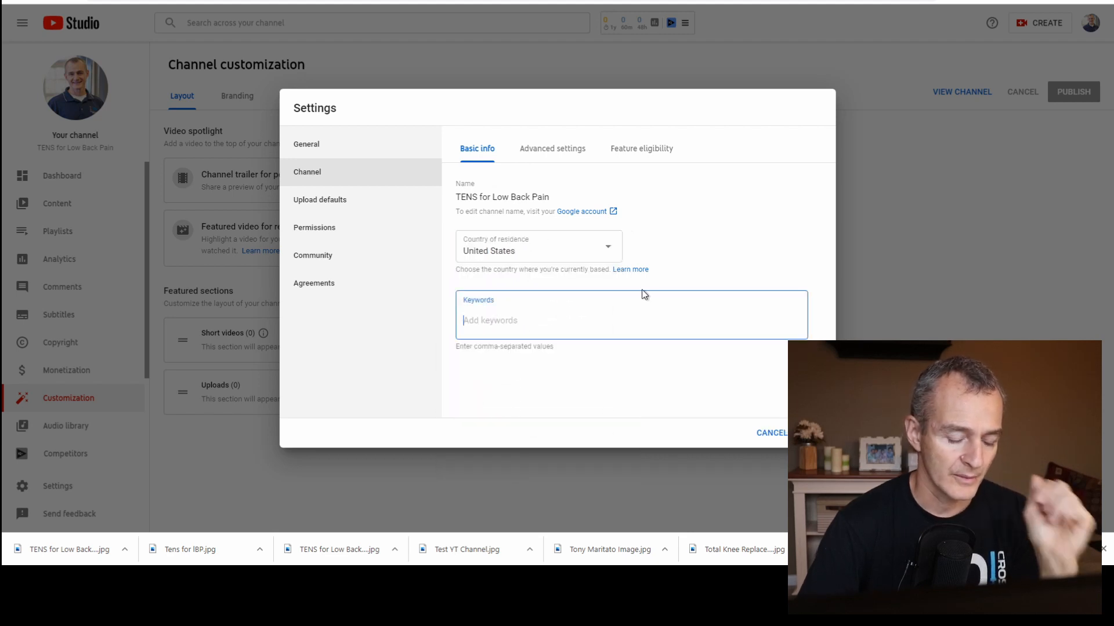
text(TE)
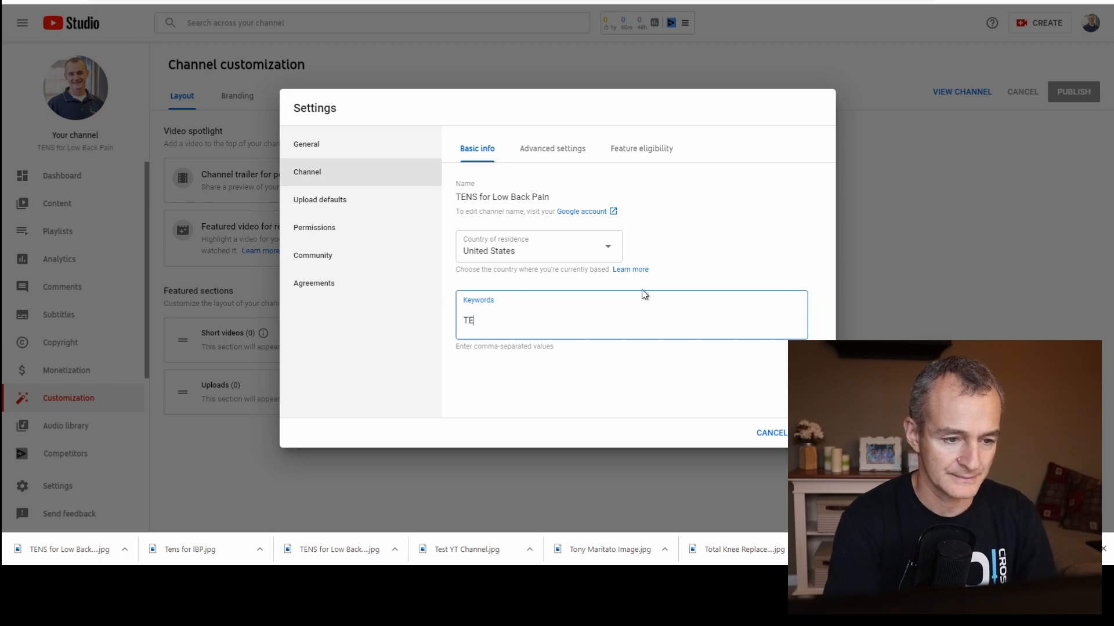
text(NS)
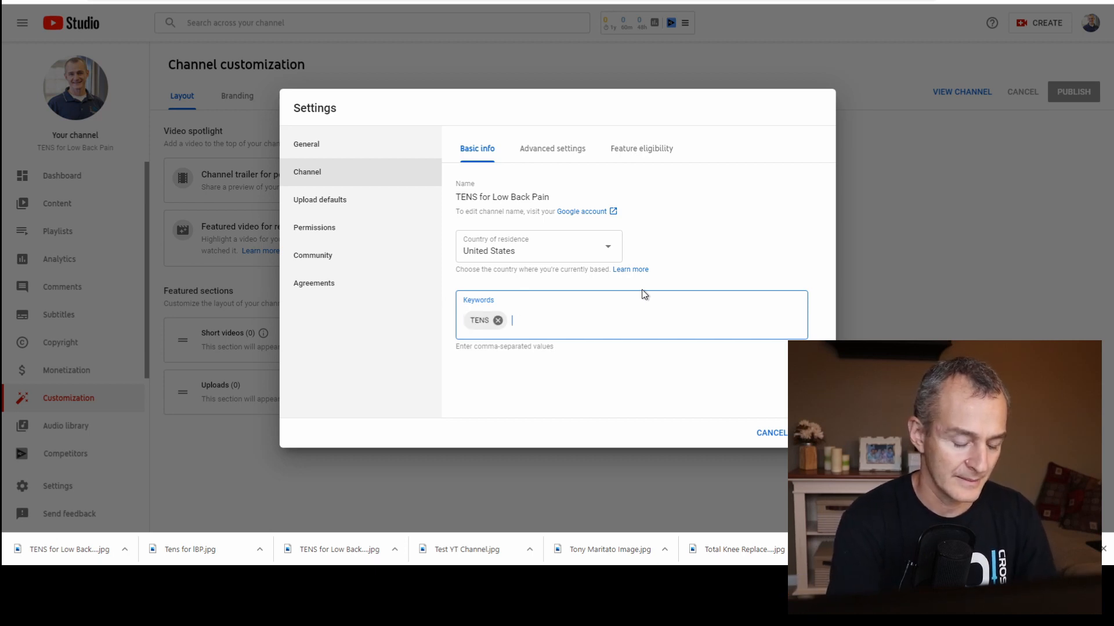
text(,TE)
key(BackSpace)
key(BackSpace)
text(TEN)
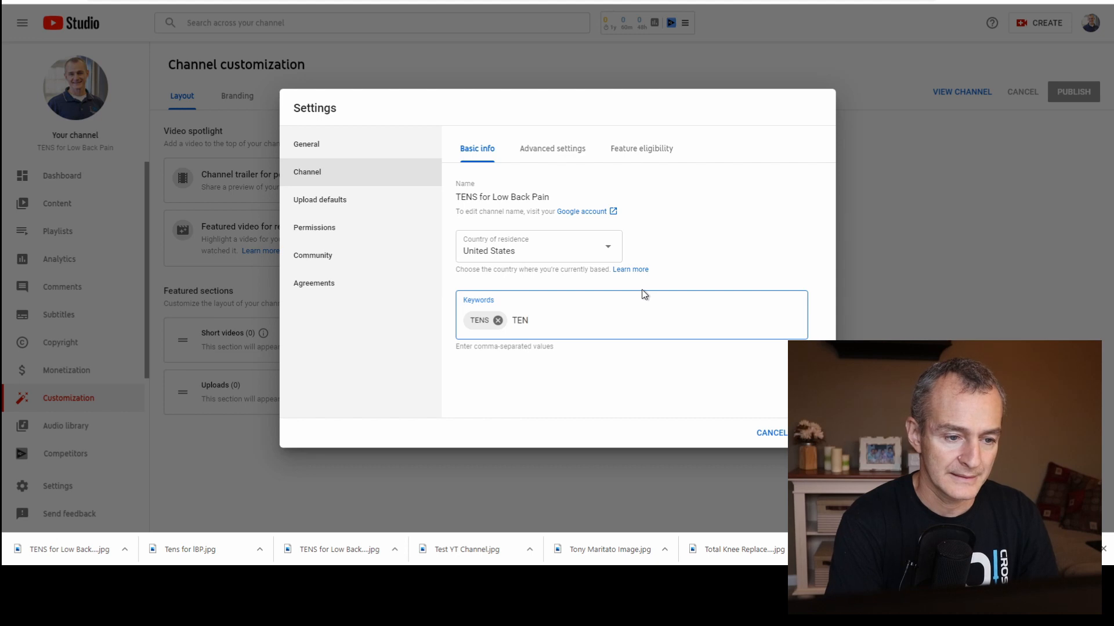
text(S for L)
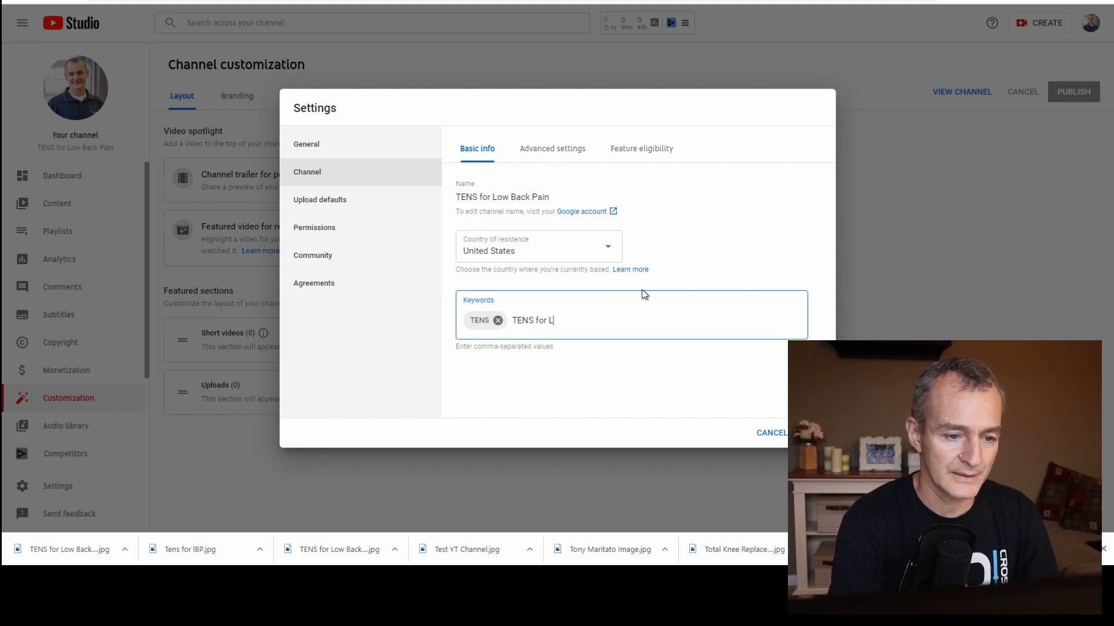
text(ow Back Pain)
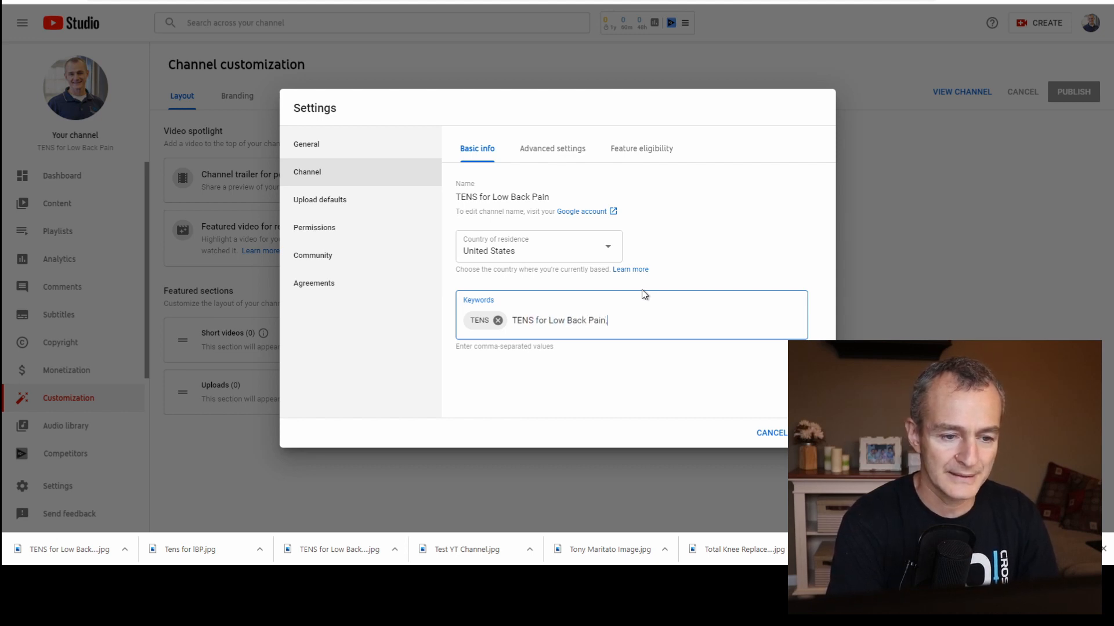
text(,)
Remove the mistakenly pasted URL keyword and add "transcutaneous electrical nerve stimulation", copied from the Google search, as a keyword.
key(ctrl+v)
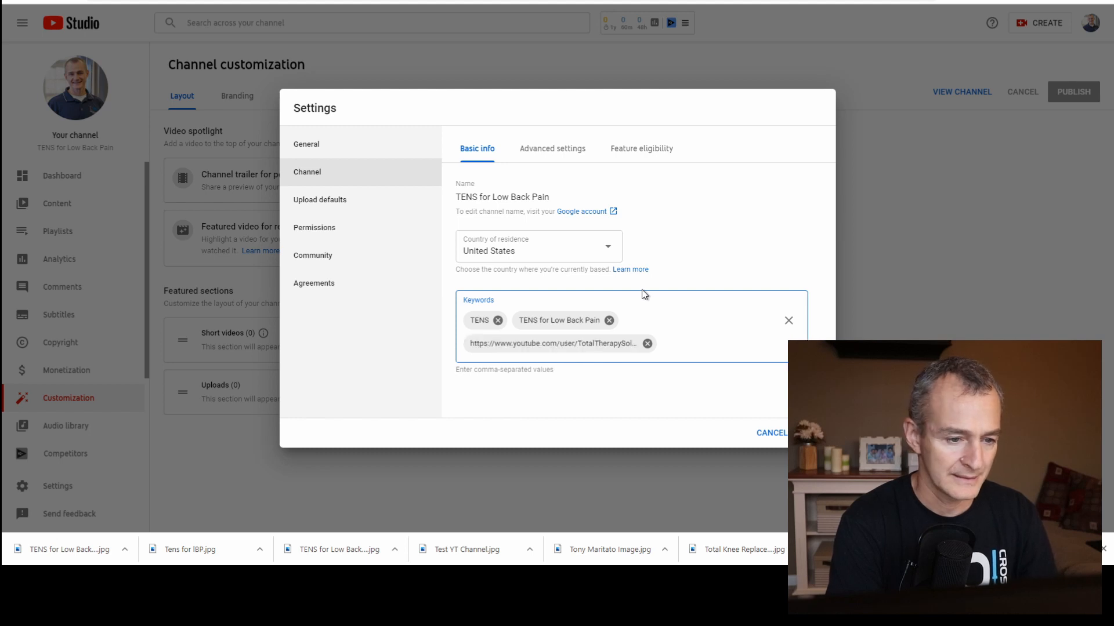
click(648, 343)
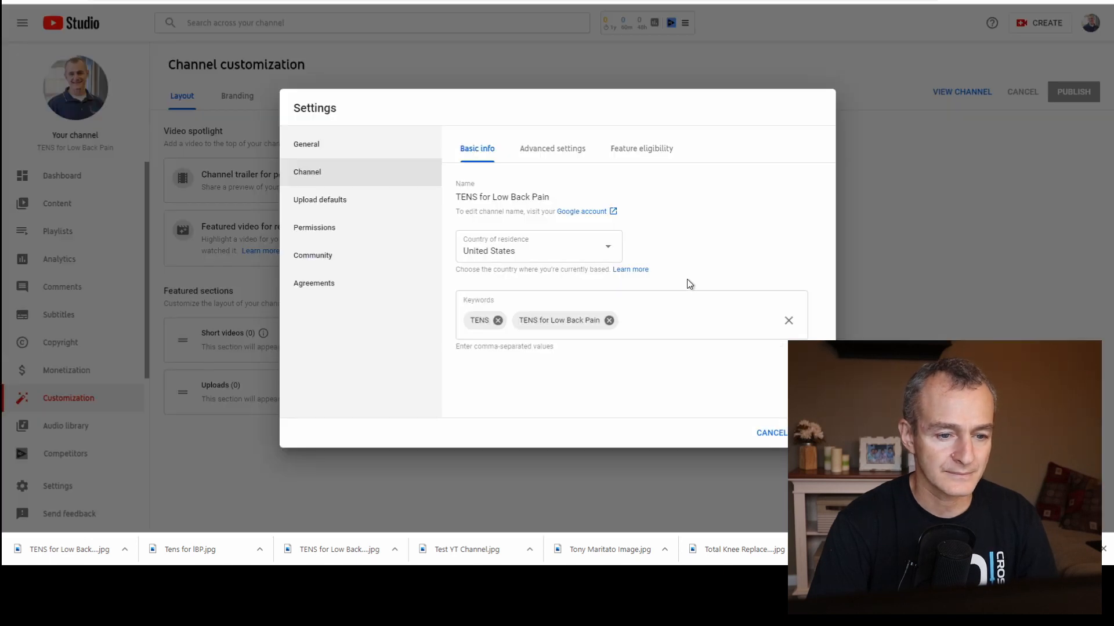
click(677, 323)
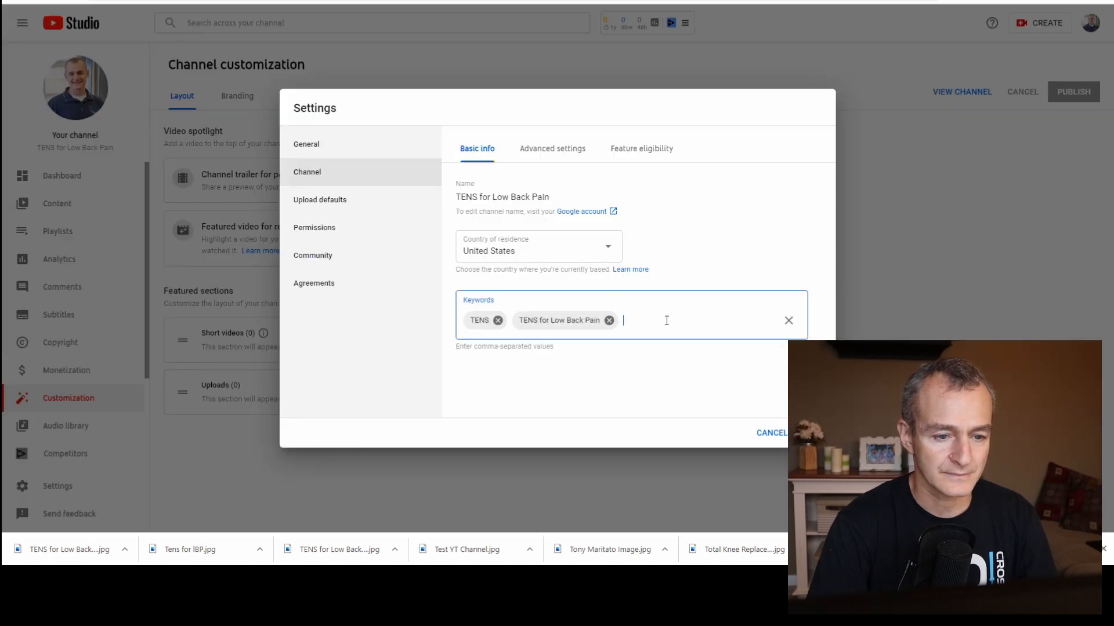
text(transcutaneous electrical nerve stimulation)
Add the keywords "physical therapy" and "treat low back pain at home" and save the channel settings.
text(physic)
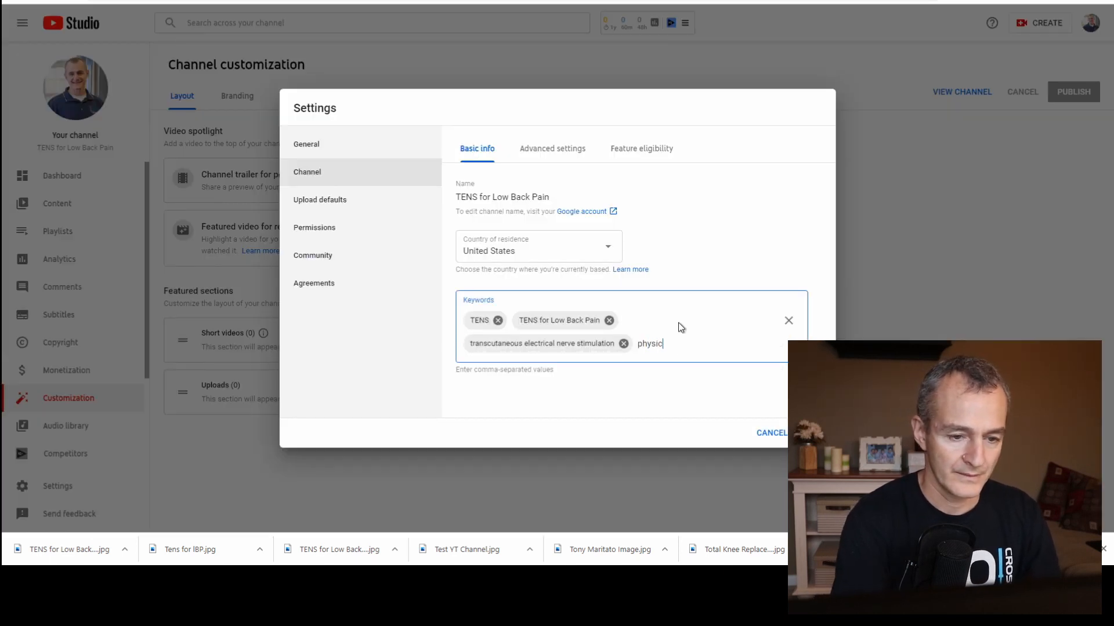
text(al therapy, )
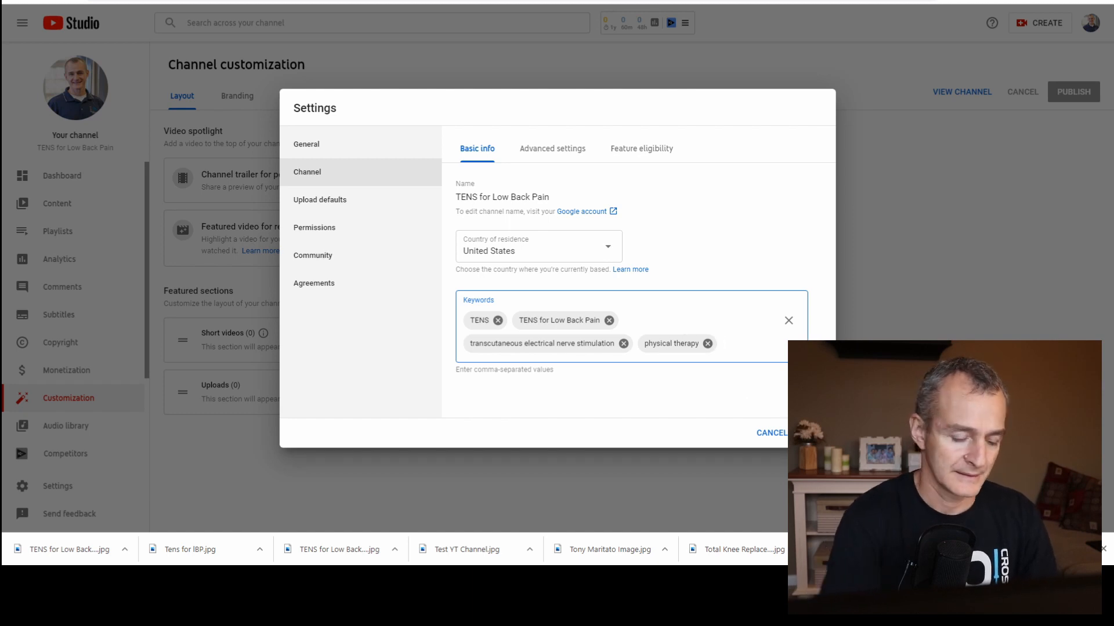
text(treat low back)
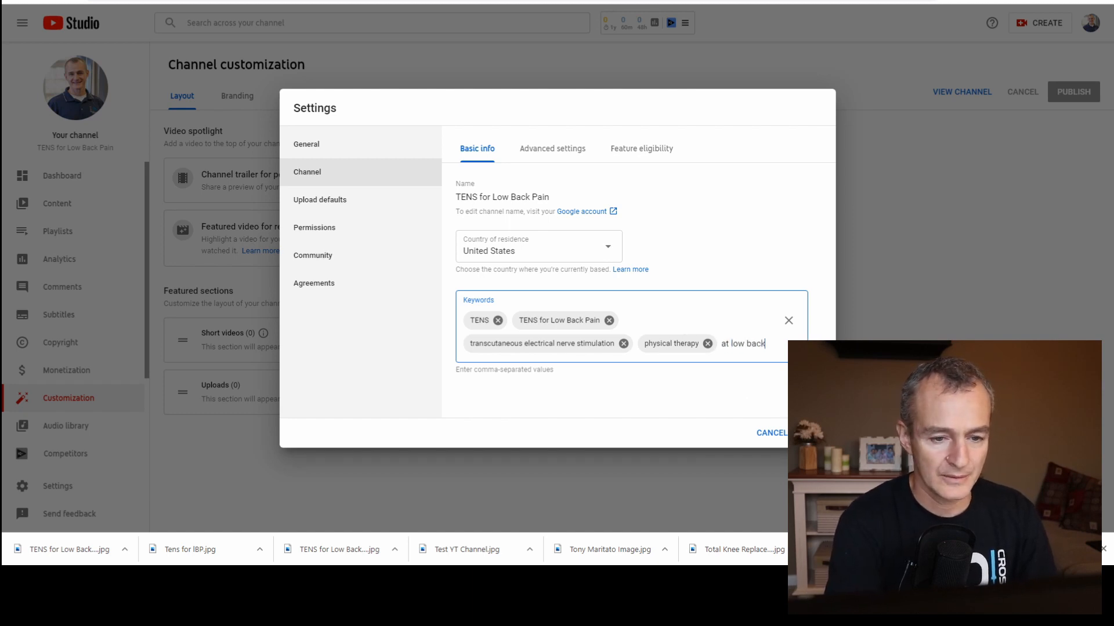
text( pain at home)
key(Return)
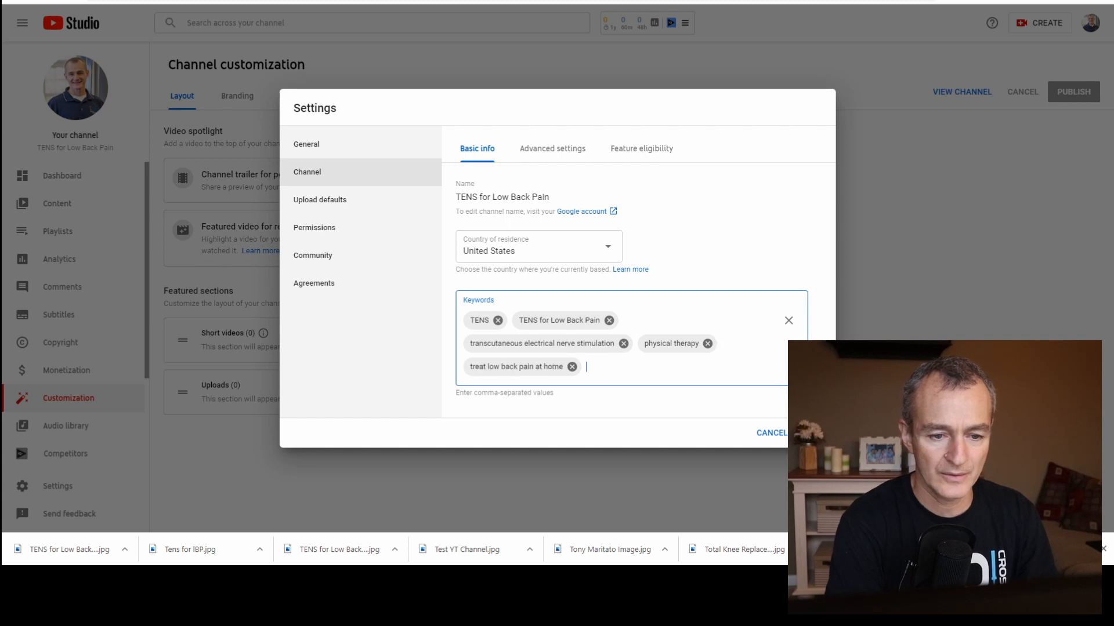
click(811, 434)
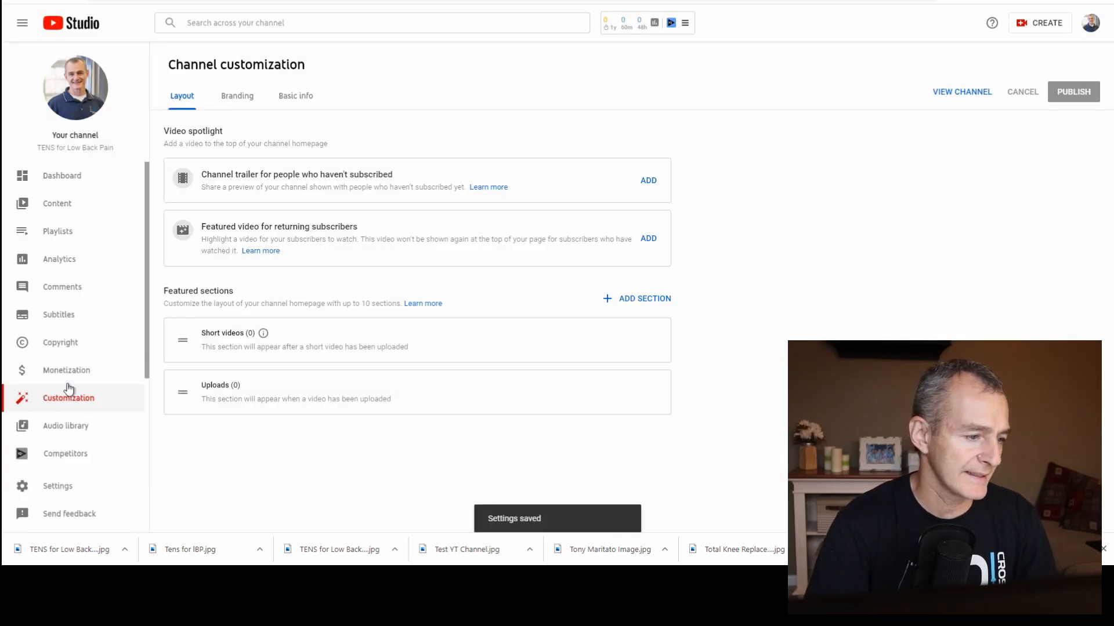
Reopen the channel's advanced settings and set the channel as not made for kids.
click(74, 487)
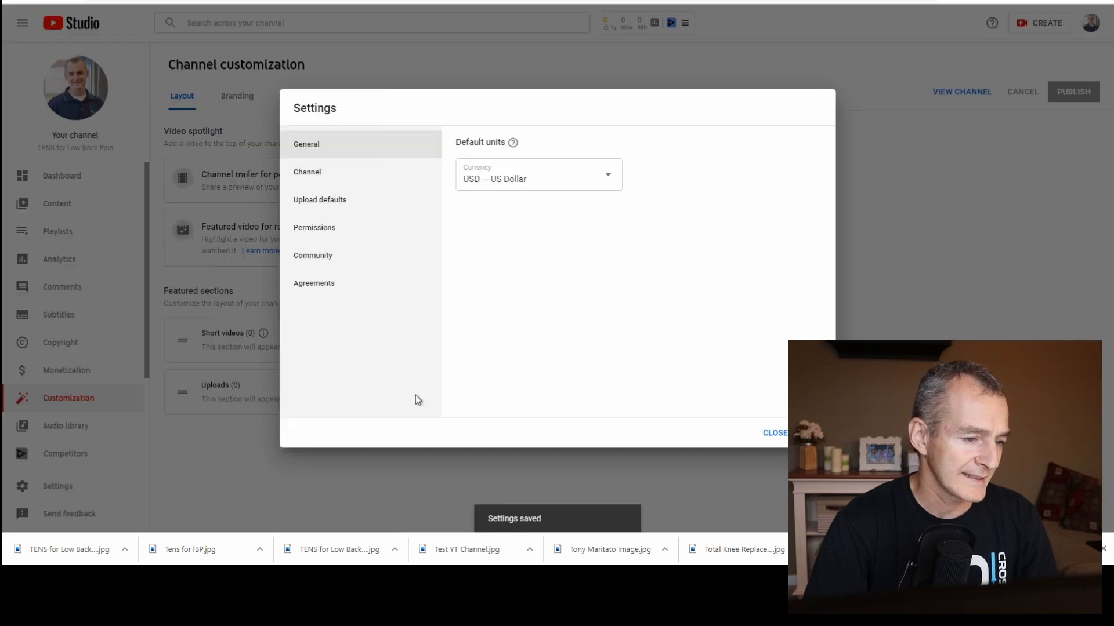
click(336, 185)
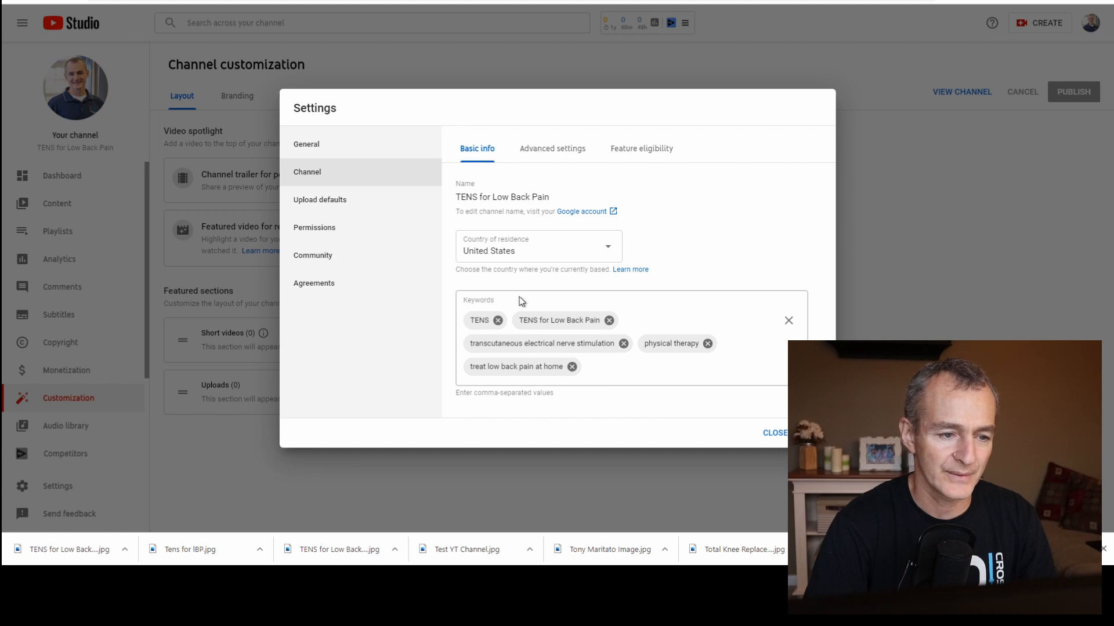
click(569, 153)
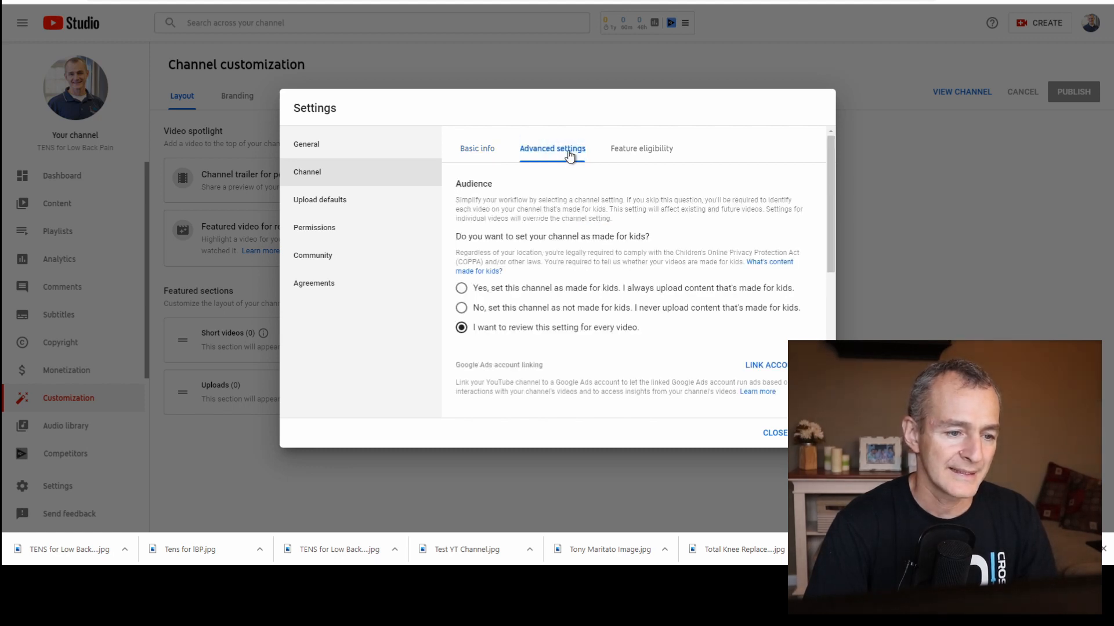
click(514, 310)
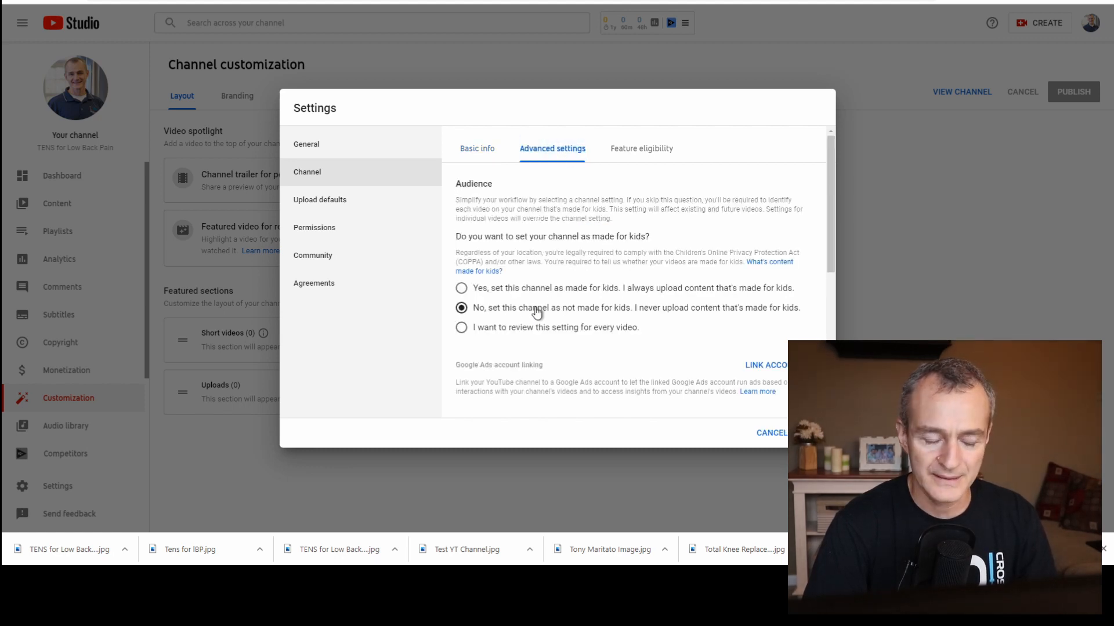
Expand the features that require phone verification under the channel's feature eligibility and start verifying the phone number.
click(643, 148)
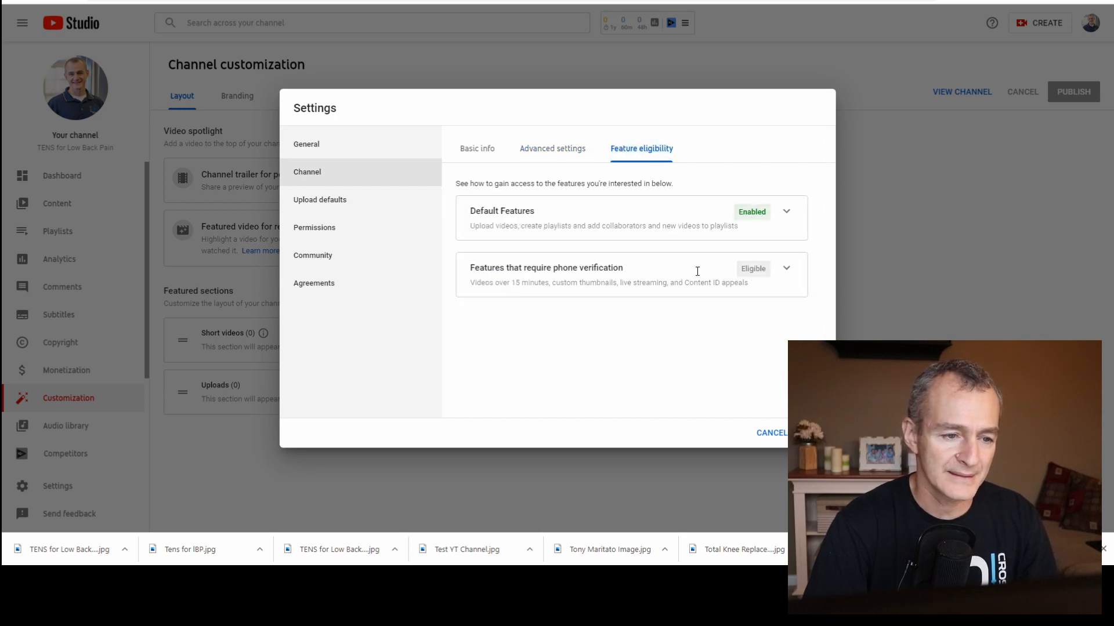
click(787, 272)
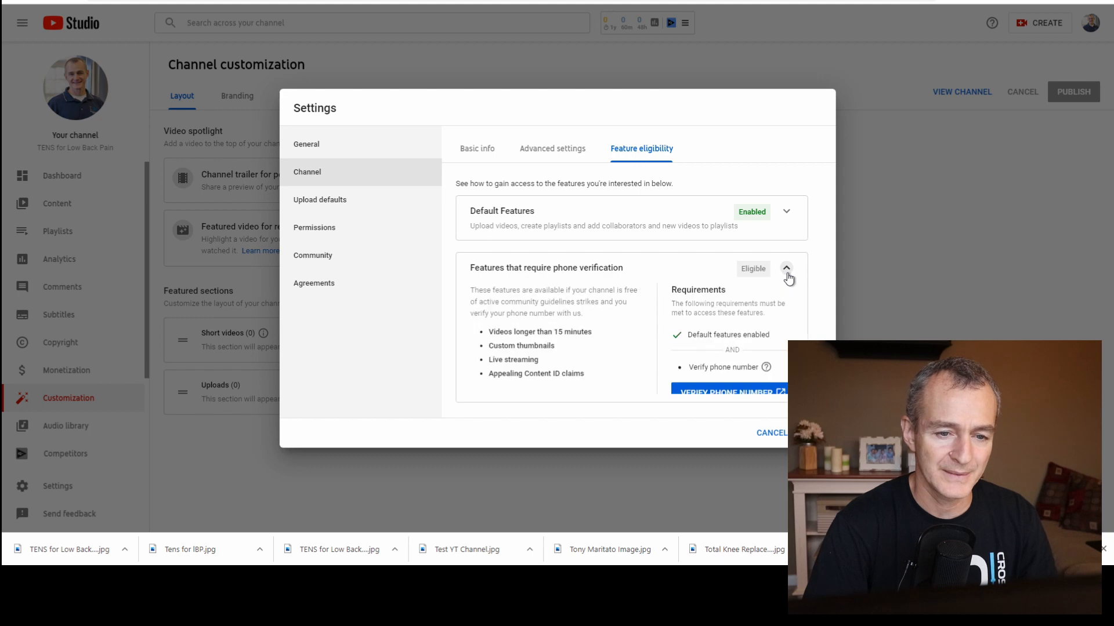
click(745, 394)
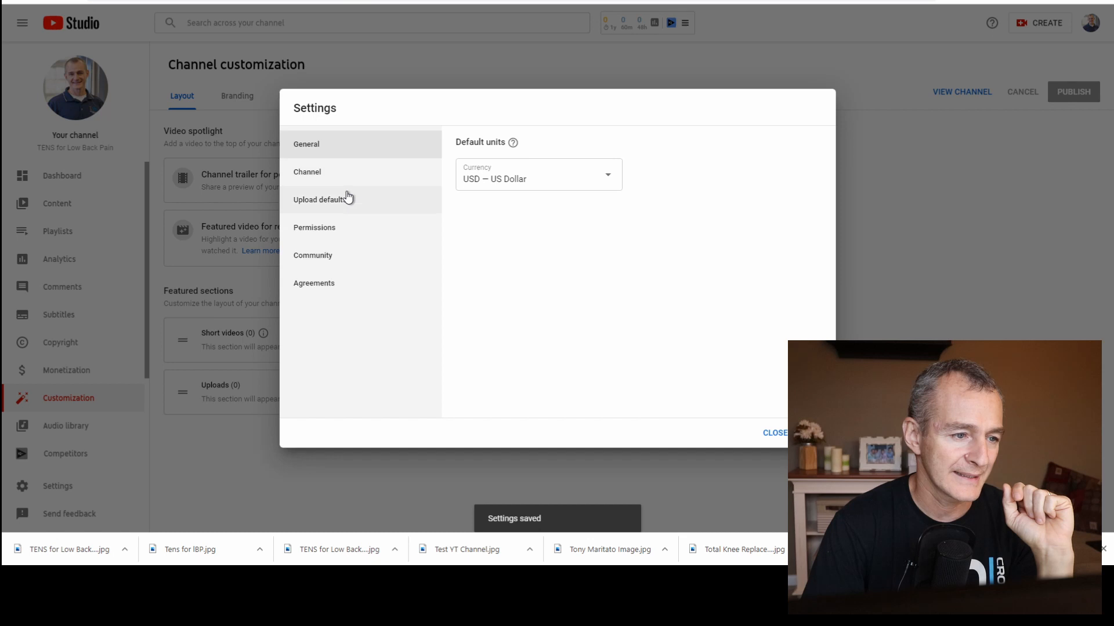
In the upload defaults, begin the default video description with "* As".
click(343, 207)
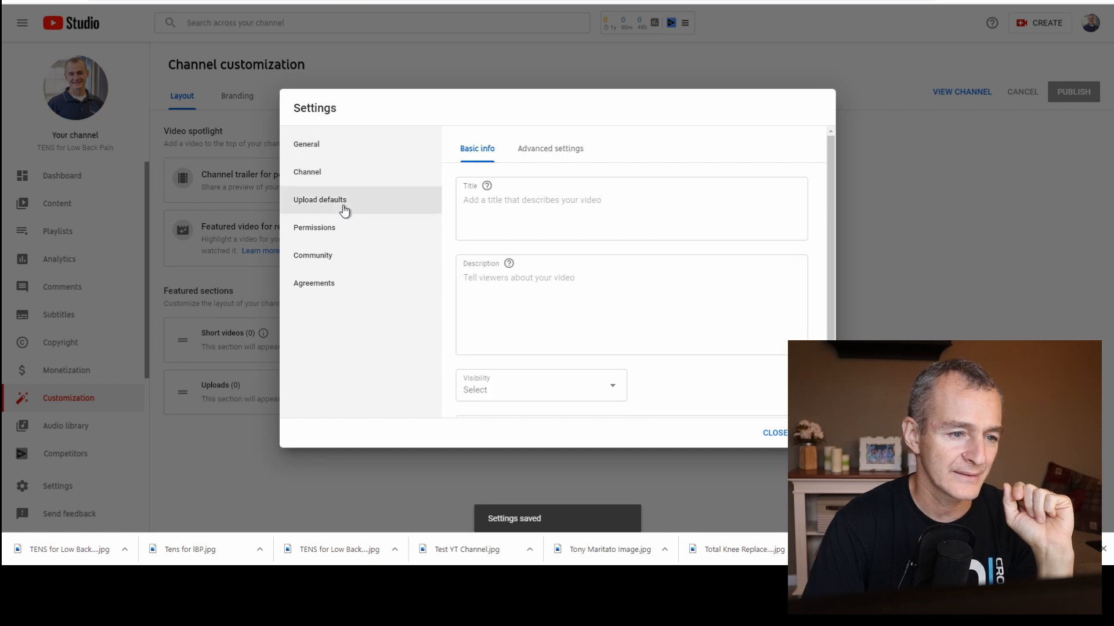
click(530, 207)
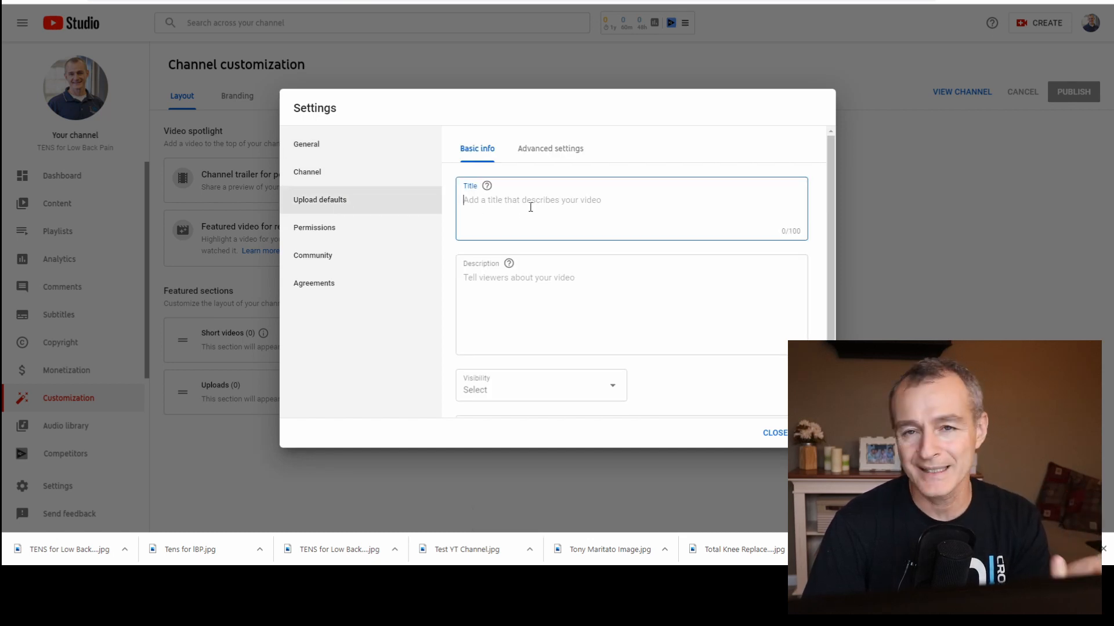
click(564, 285)
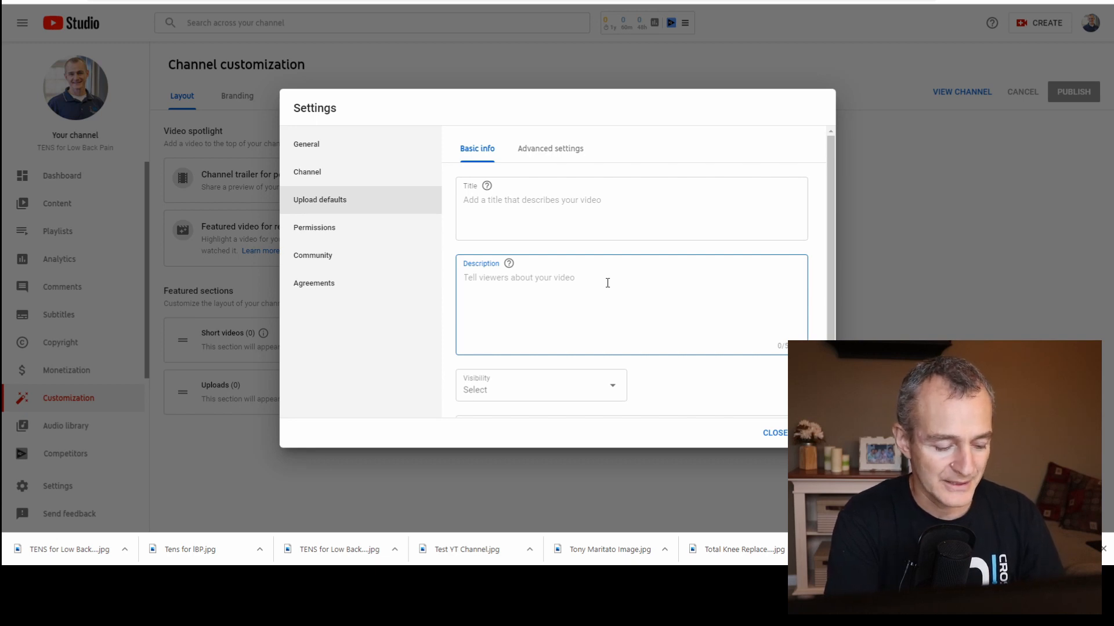
text(* As)
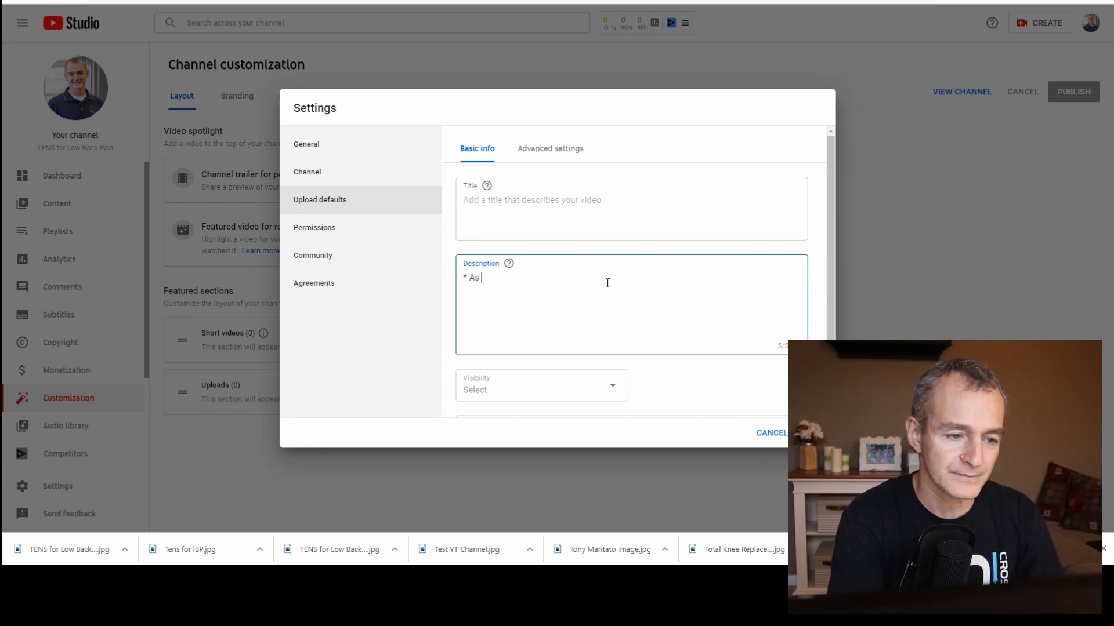
Search Google for "amazon associate disclosure".
click(845, 0)
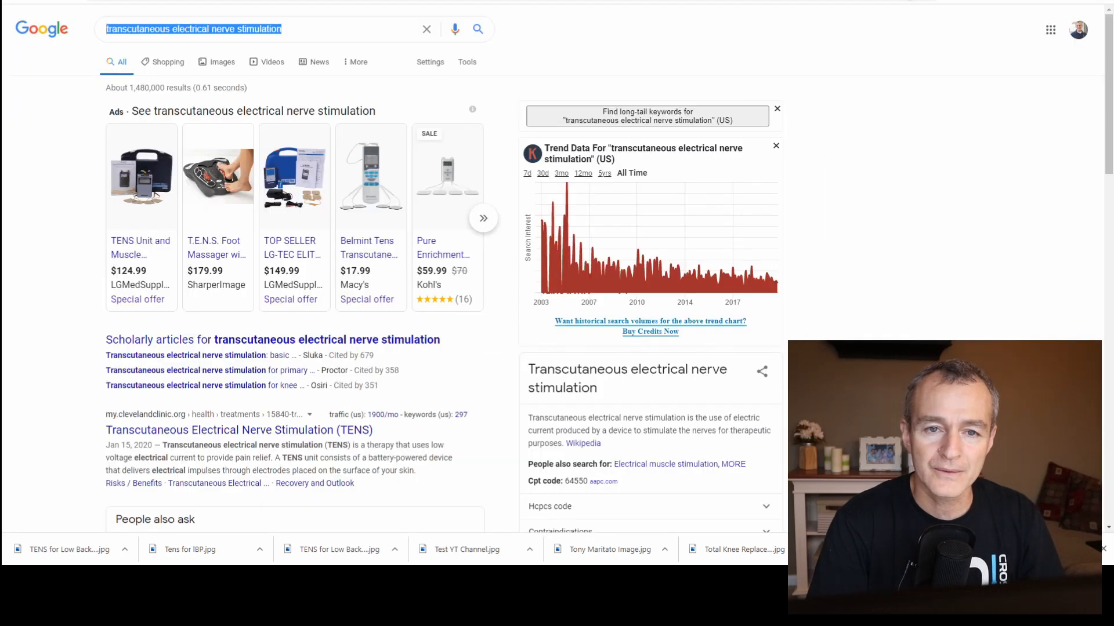
click(844, 1)
text(amazon a)
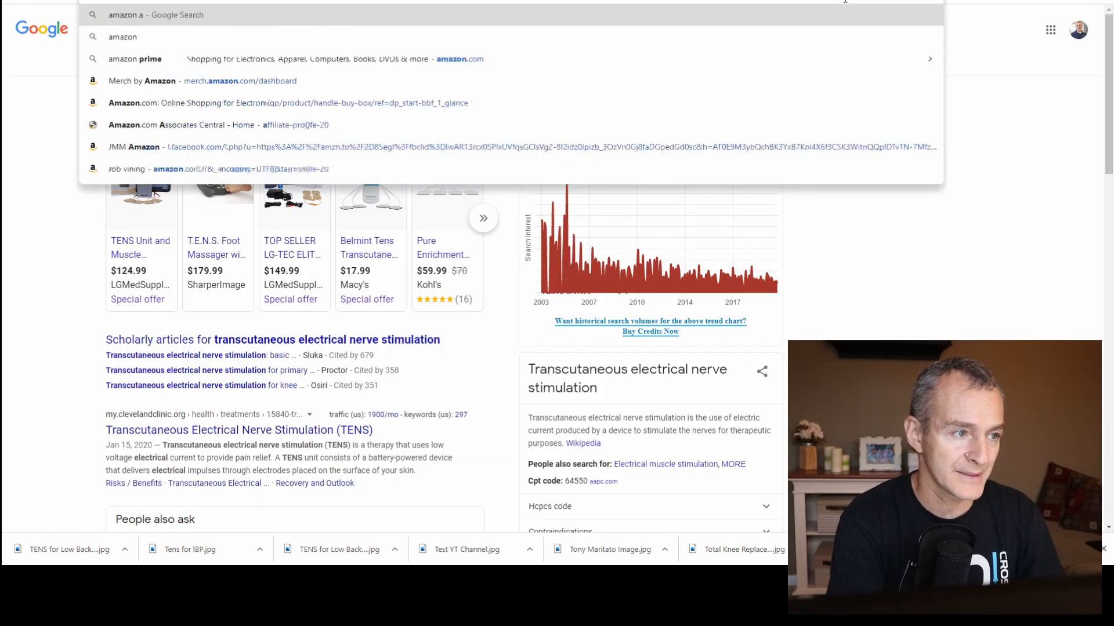
text(ssociate dis)
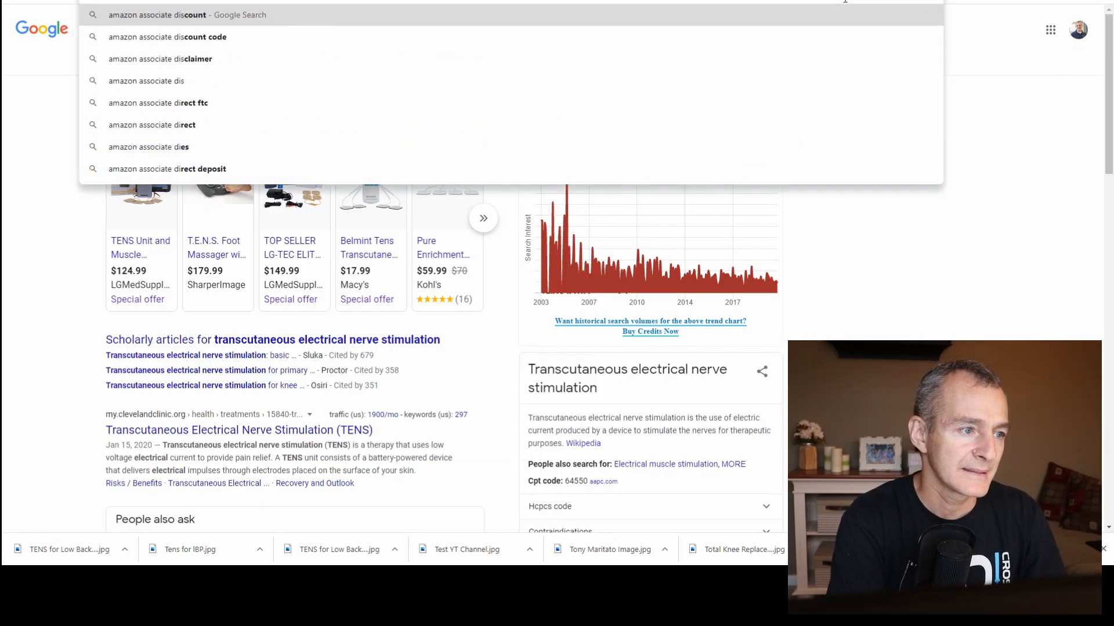
text(cl)
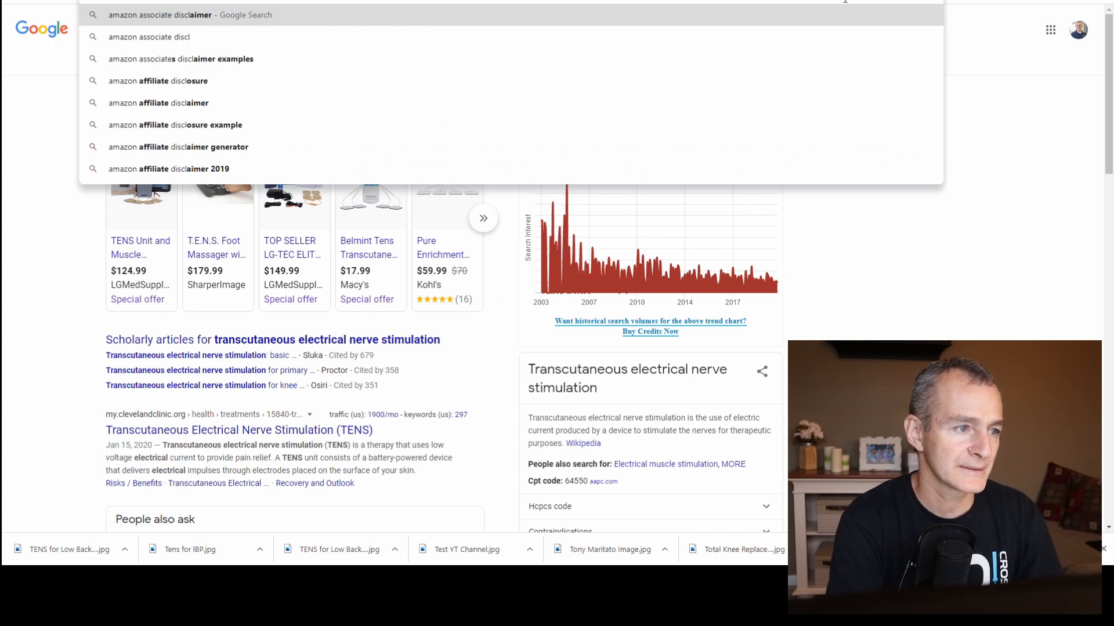
text(osure)
key(Return)
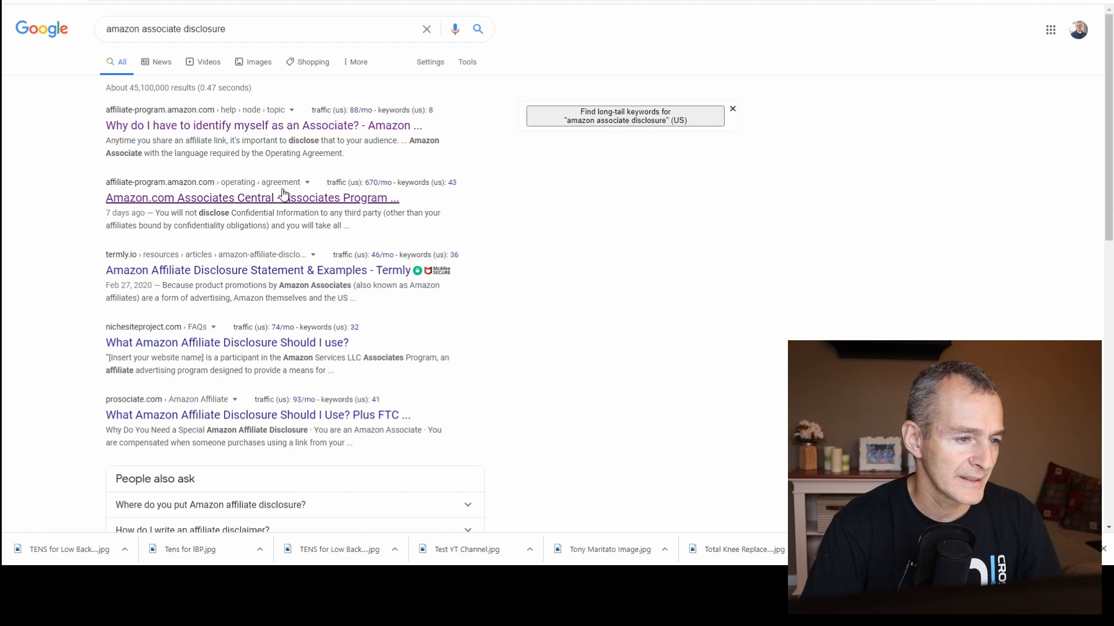
Copy "As an Amazon Associate I earn from qualifying purchases." from the Associates Program agreement and use it to replace "As" in the default description.
click(283, 196)
scroll(605, 402, down, 3)
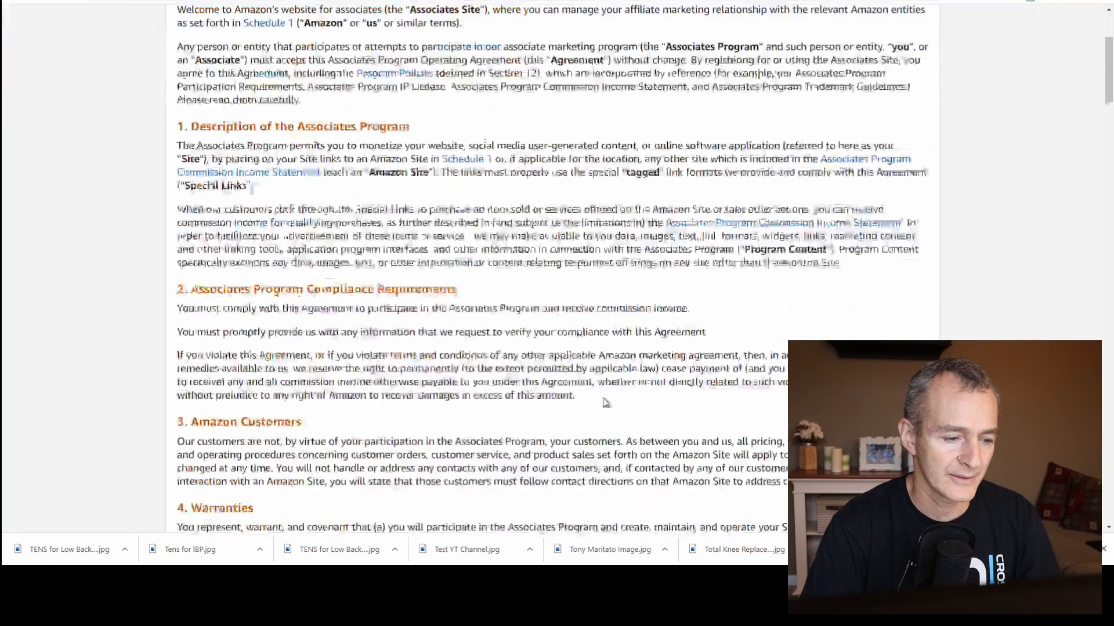
scroll(606, 402, down, 15)
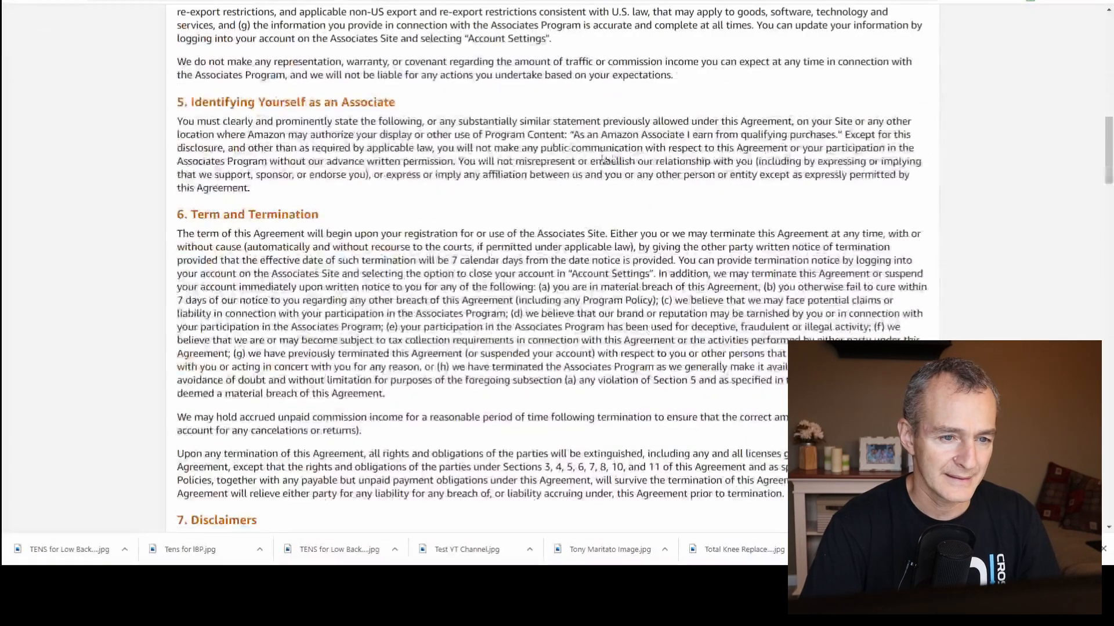
drag(575, 138, 838, 141)
key(ctrl+c)
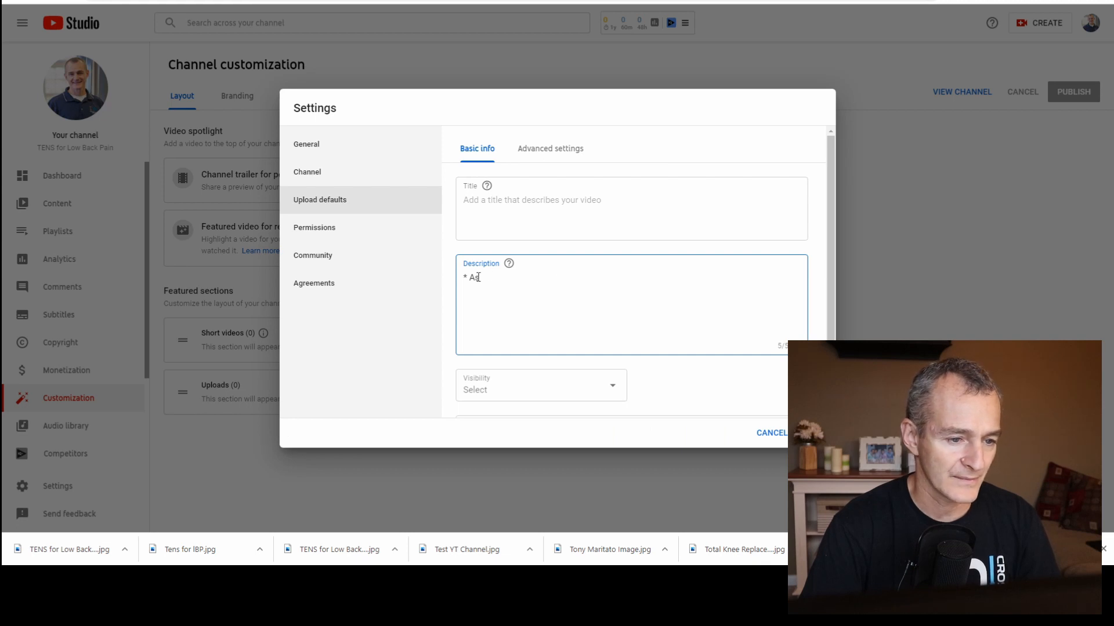
key(shift+Left)
key(shift+Left)
key(ctrl+v)
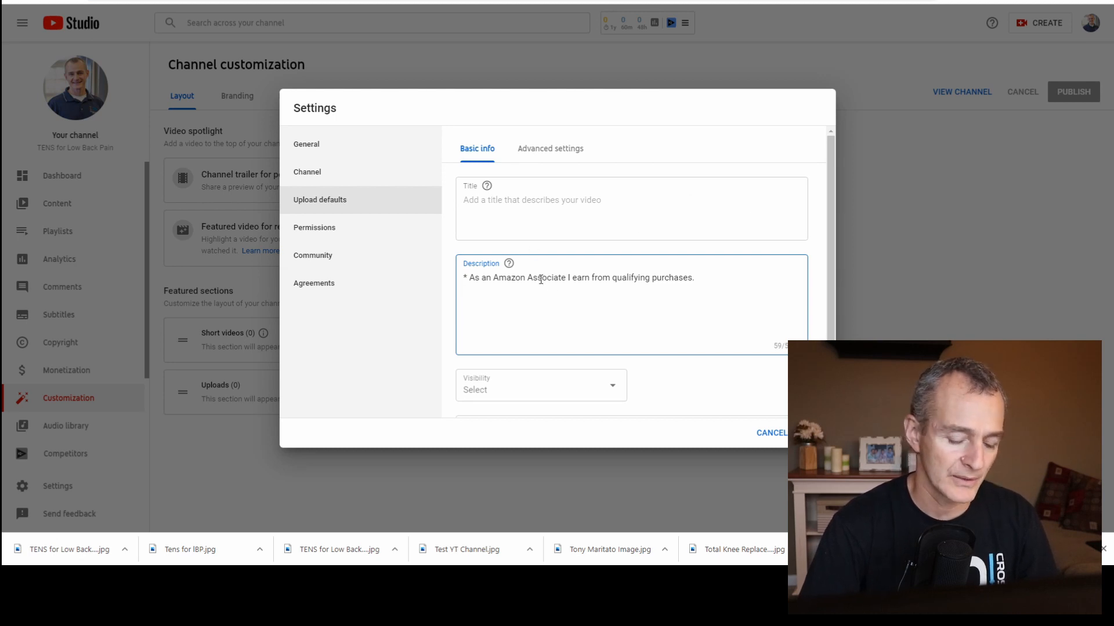
Below the disclosure in the default description, add a line inviting viewers to schedule a call with the physical therapist, ending in "PT click here:".
key(Return)
text(T)
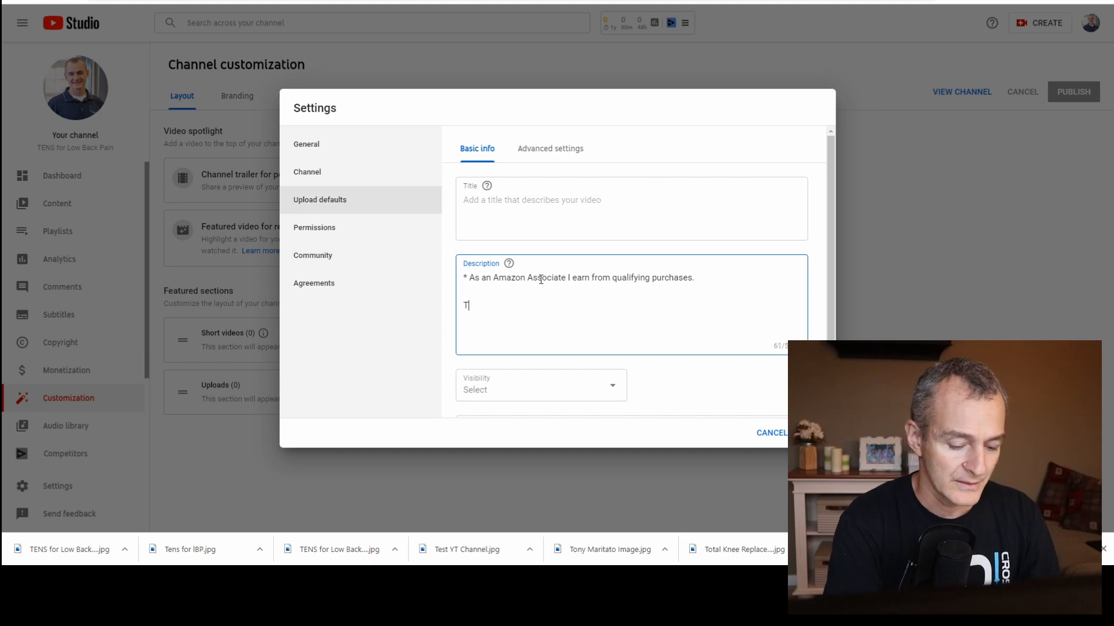
text(o schedule )
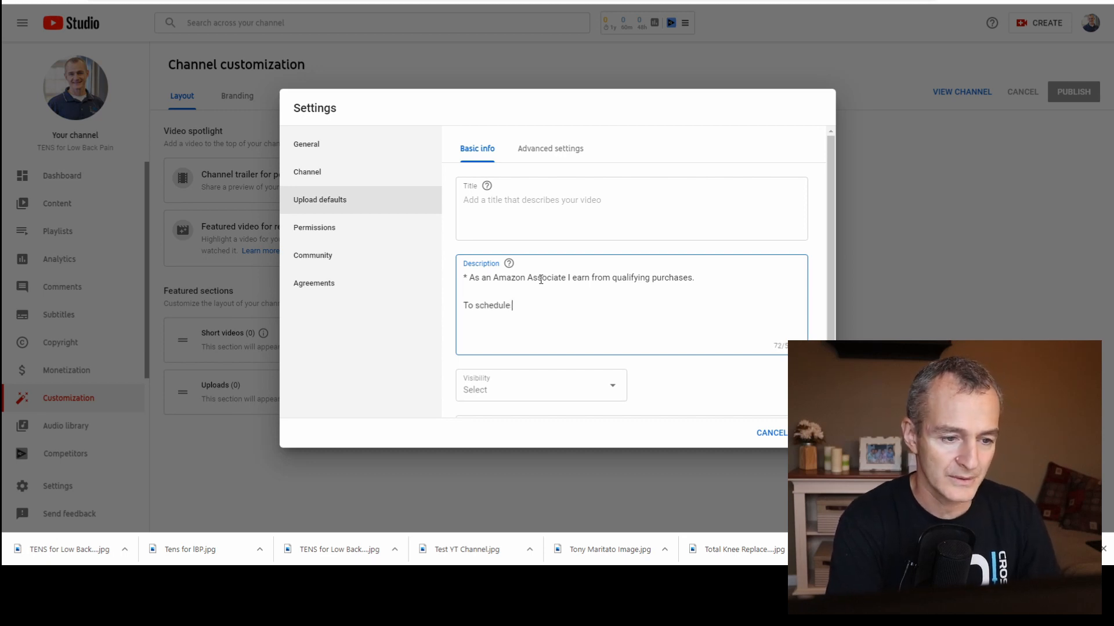
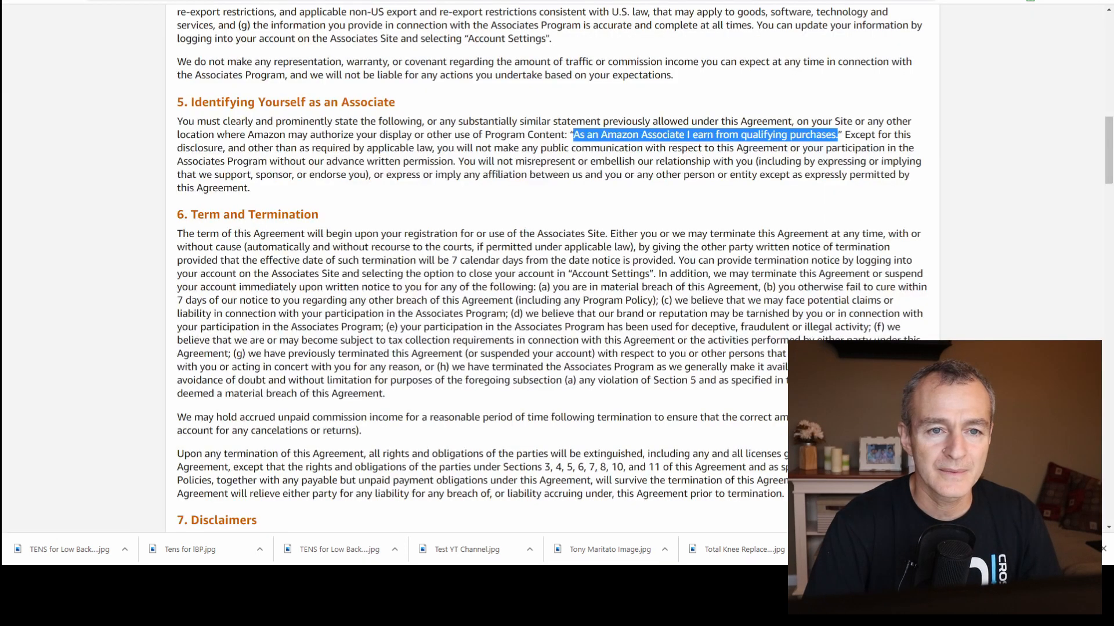
Copy the therapist's clarity.fm link into the description after "click here:", break the line before "click here:" and add blank lines below.
key(ctrl+l)
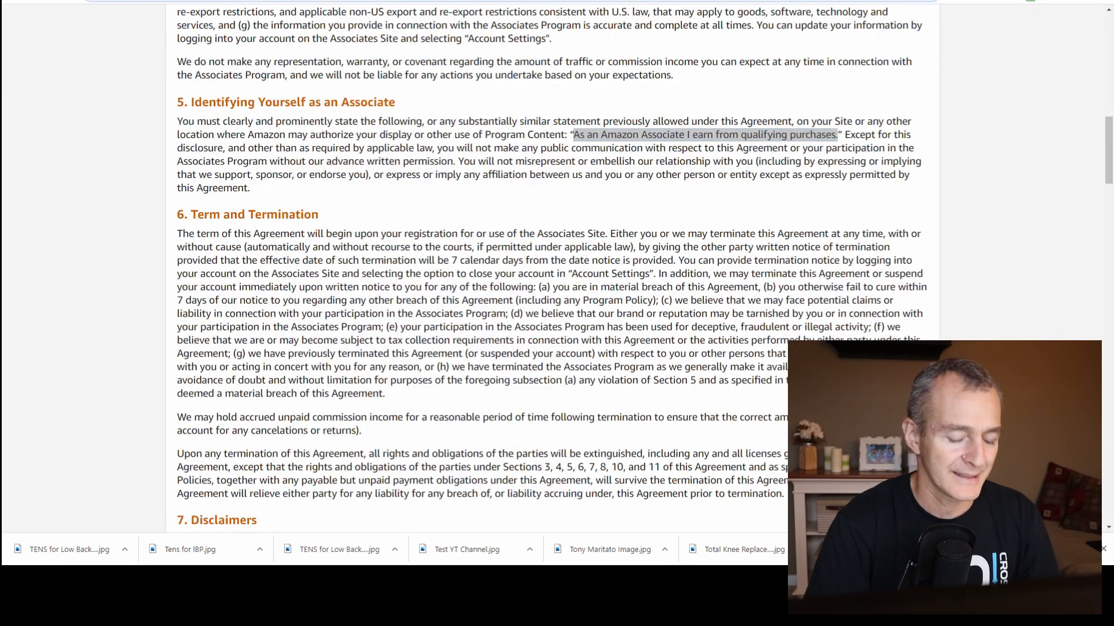
text(clarity.fm)
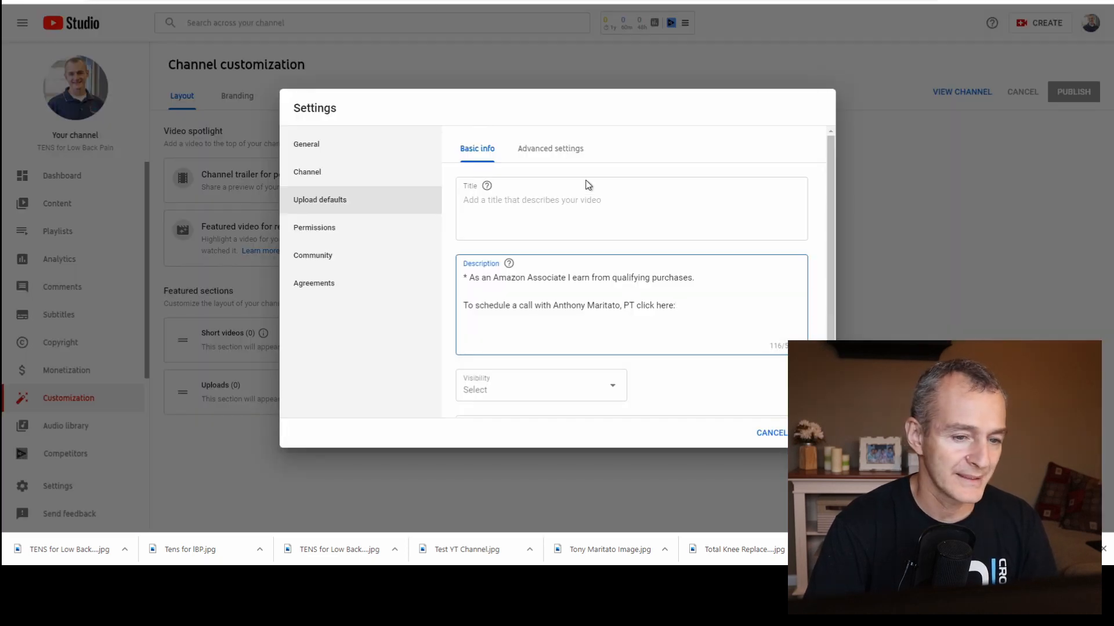
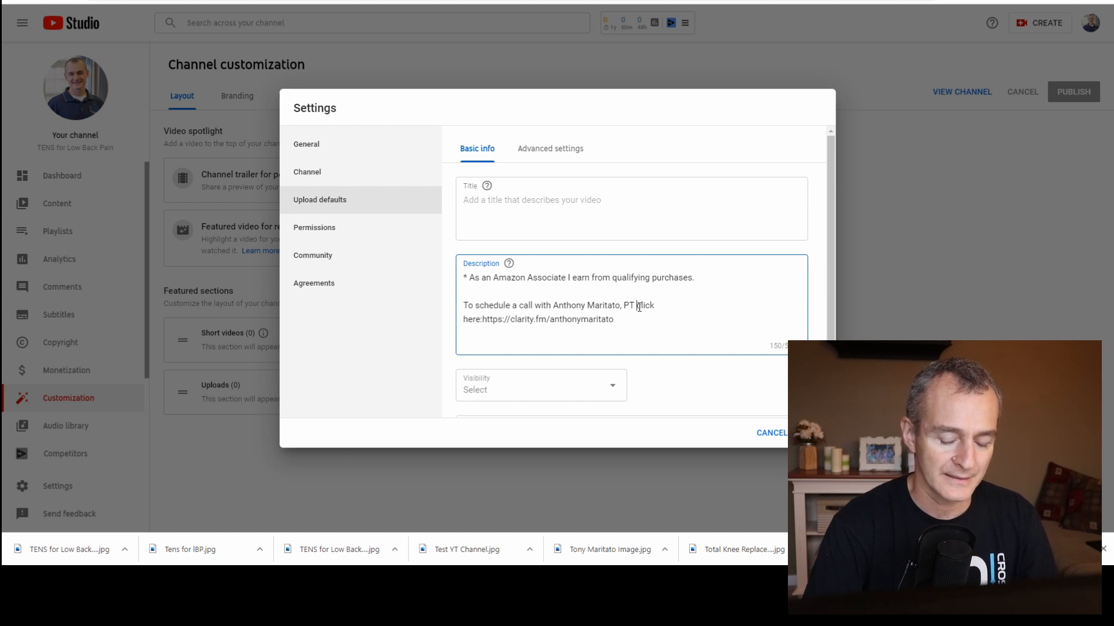
key(Return)
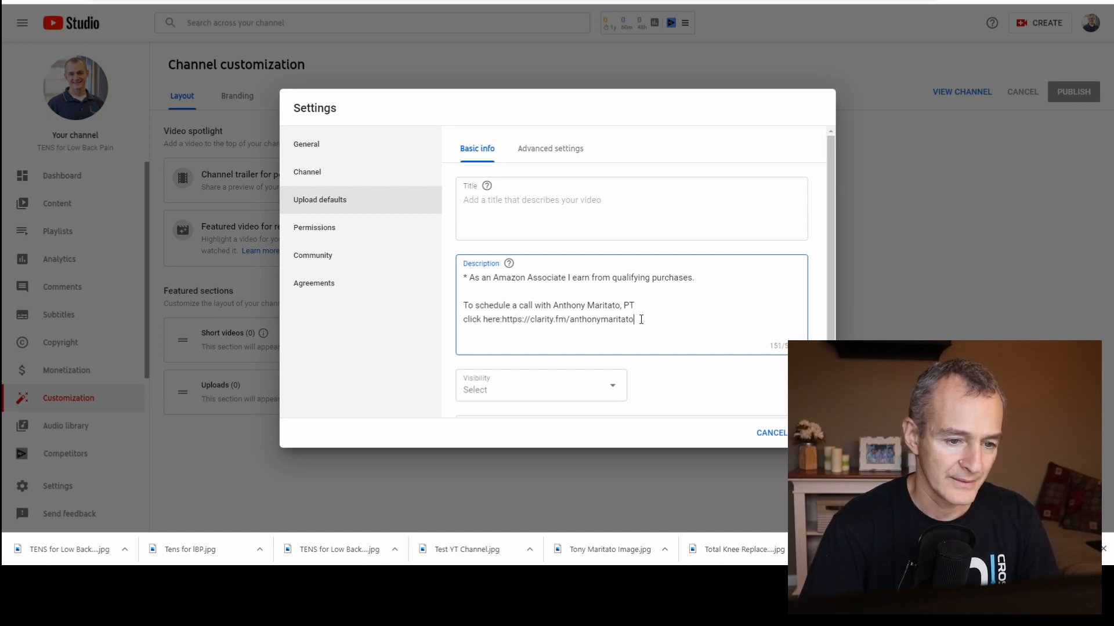
key(Return)
key(Return)
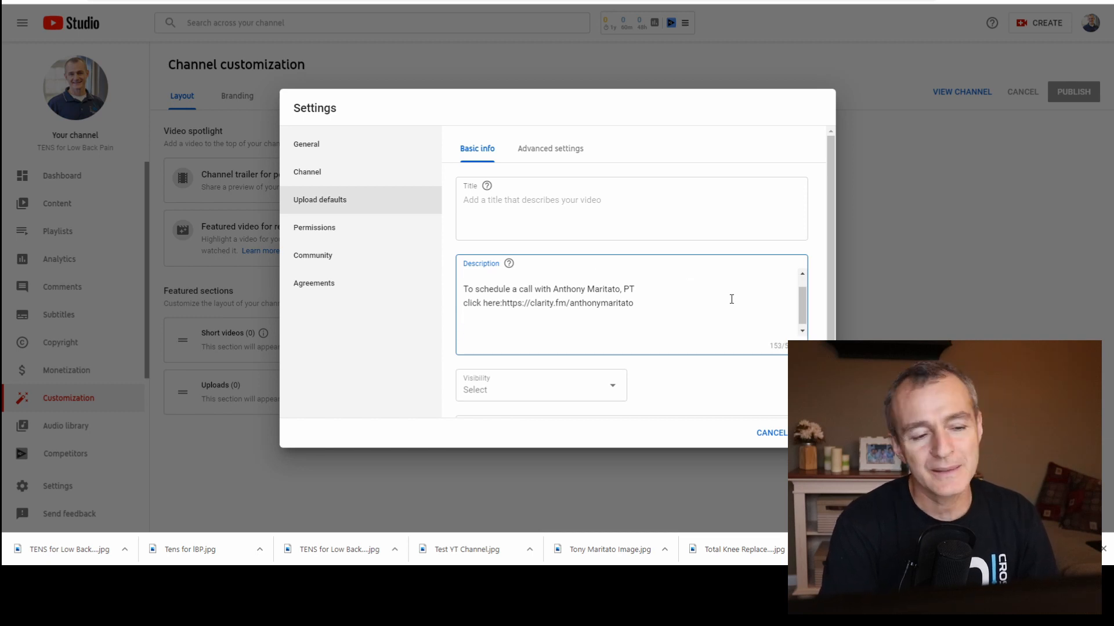
scroll(709, 299, up, 1)
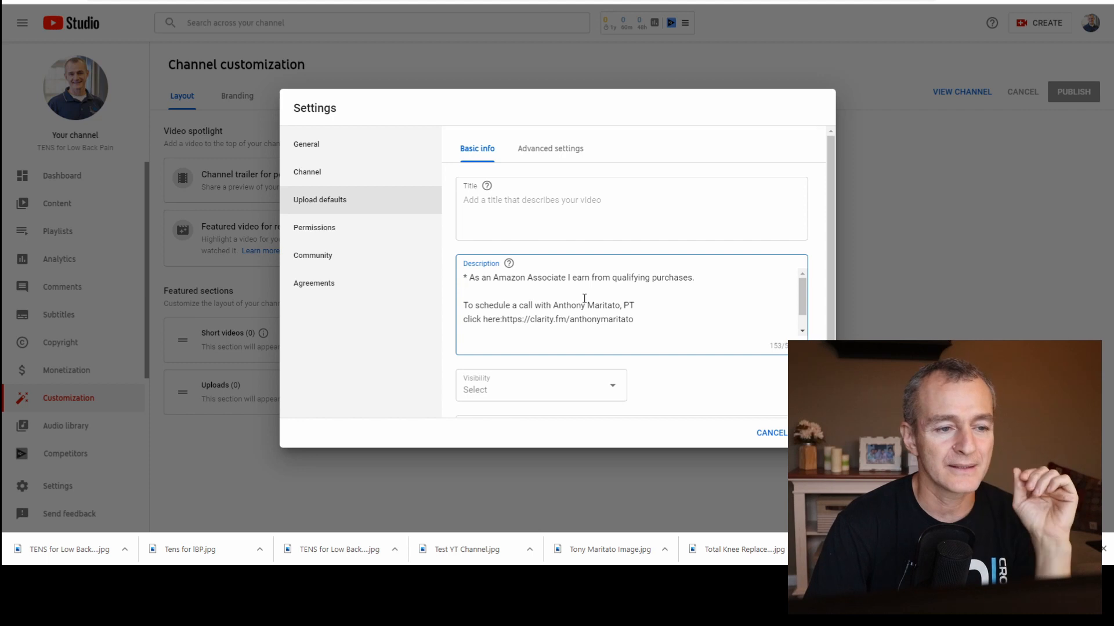
Set the default video visibility to Unlisted and the default category to Education.
click(550, 394)
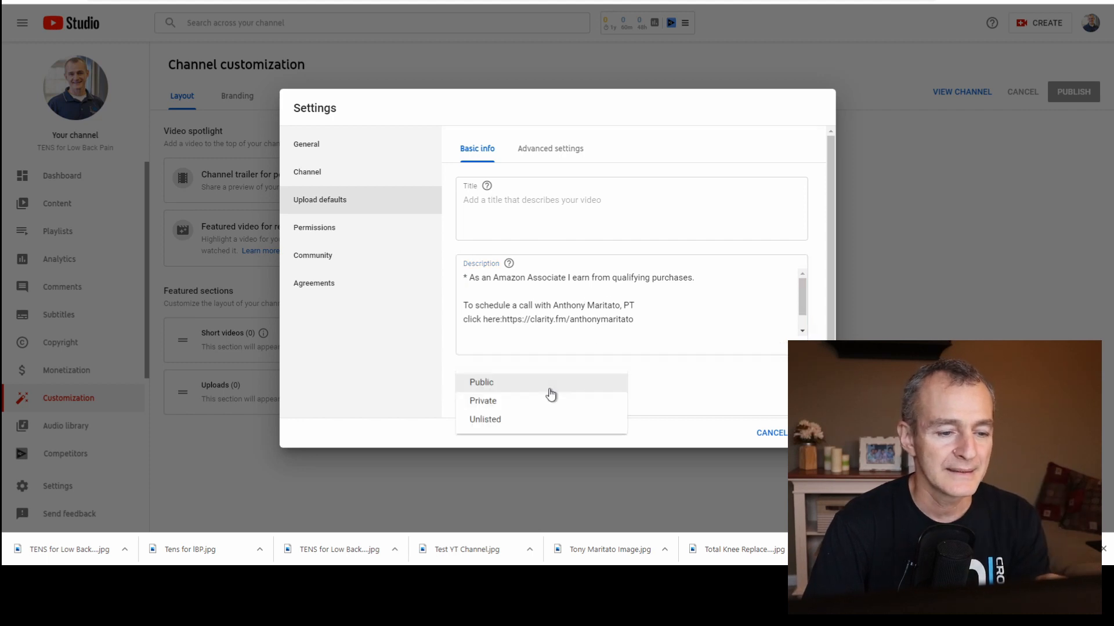
click(484, 421)
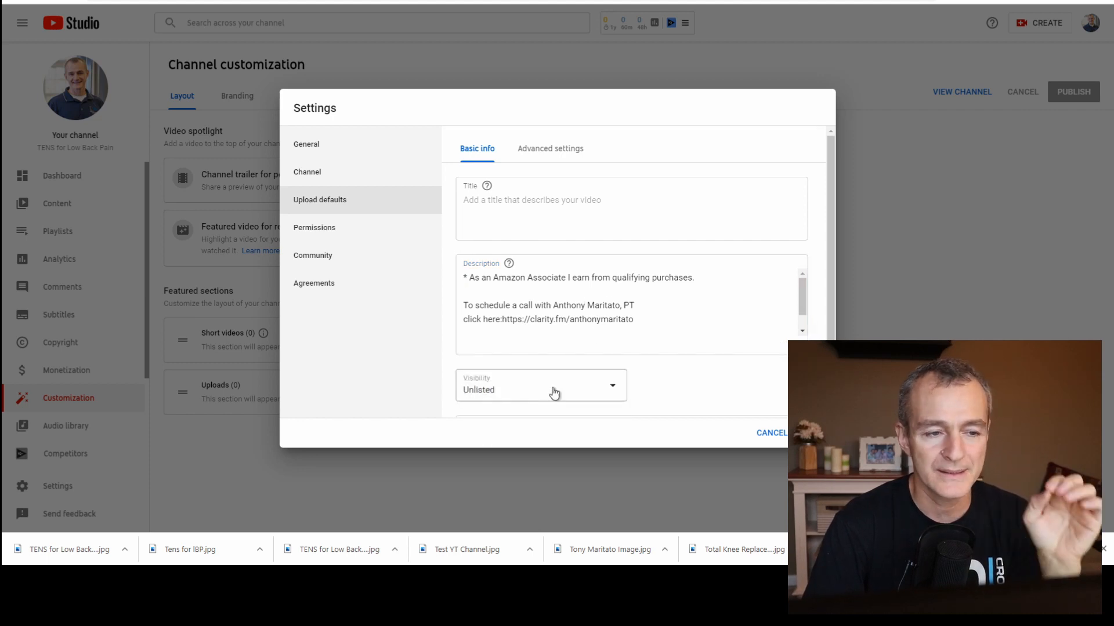
click(551, 149)
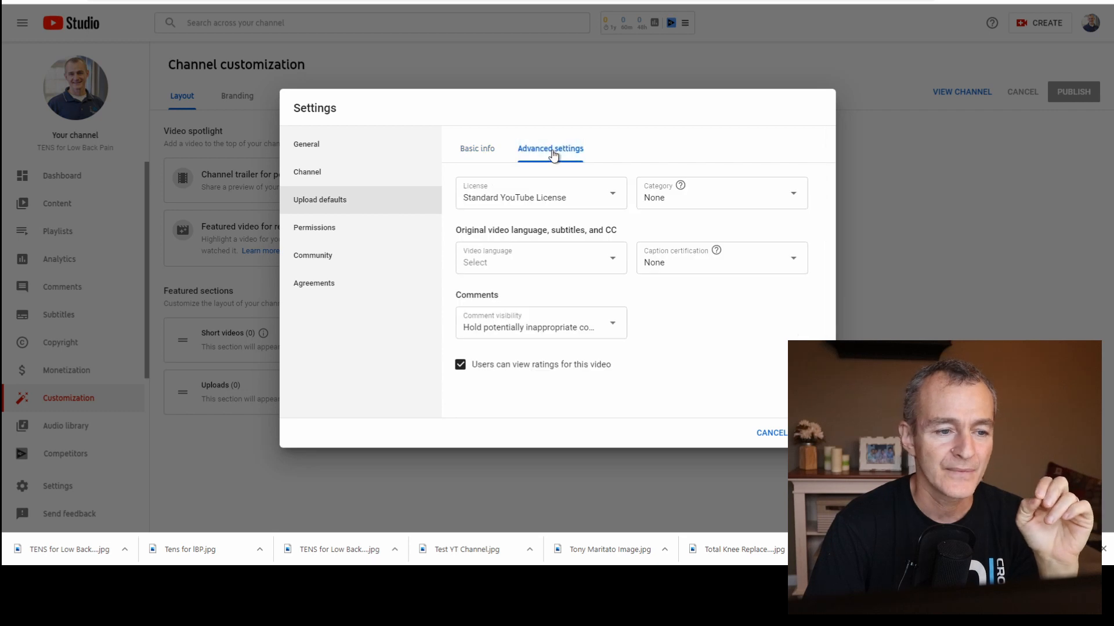
click(713, 197)
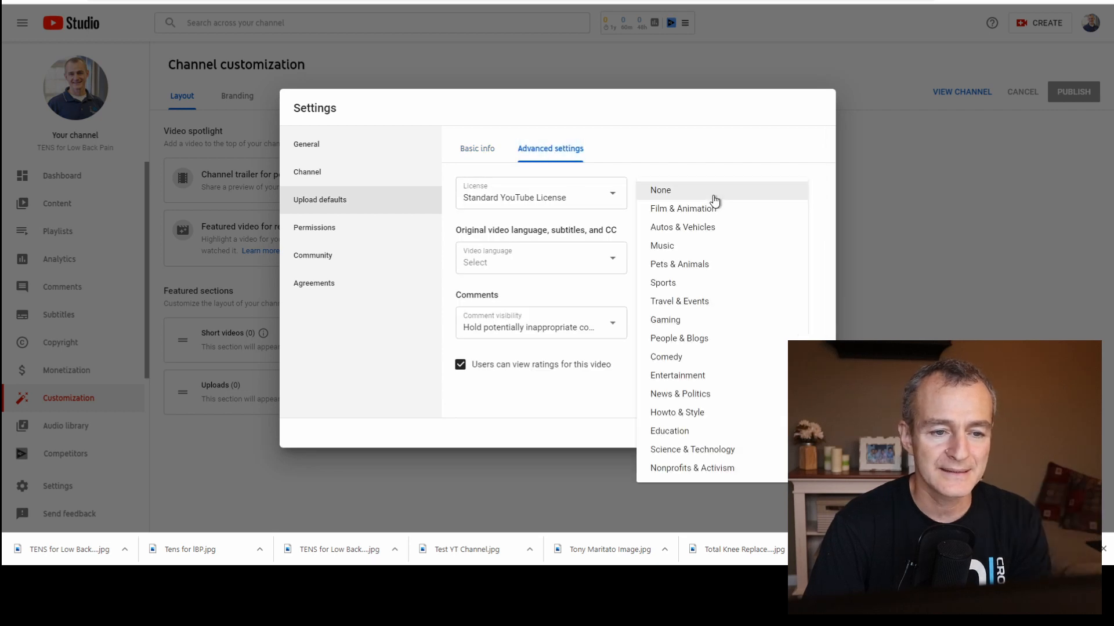
click(676, 436)
Set the default video language to English (United States).
click(555, 269)
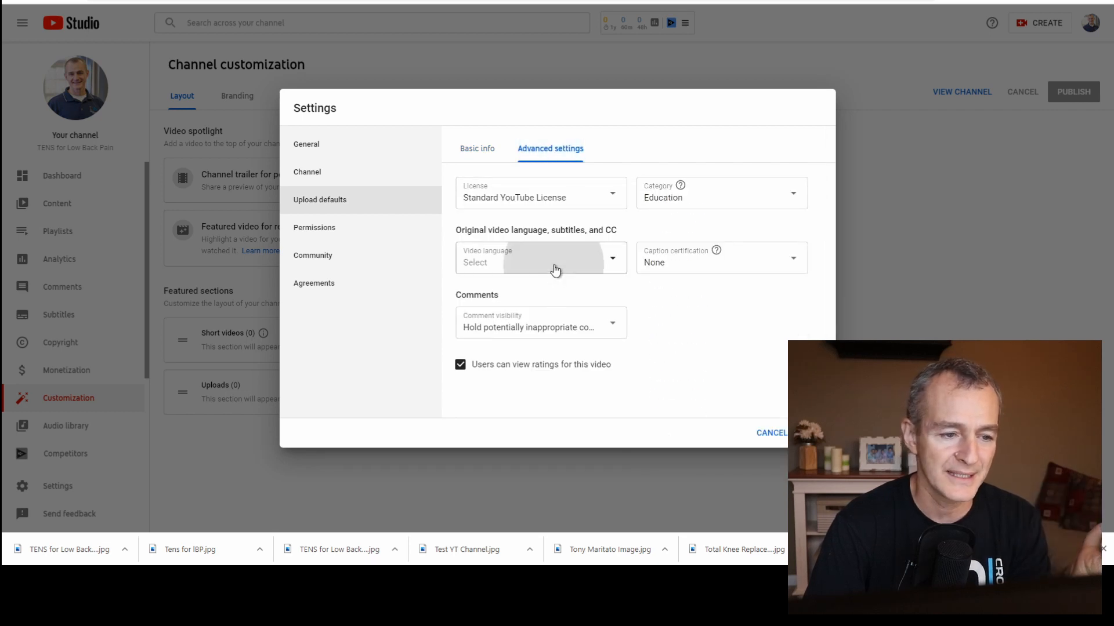
scroll(525, 393, down, 8)
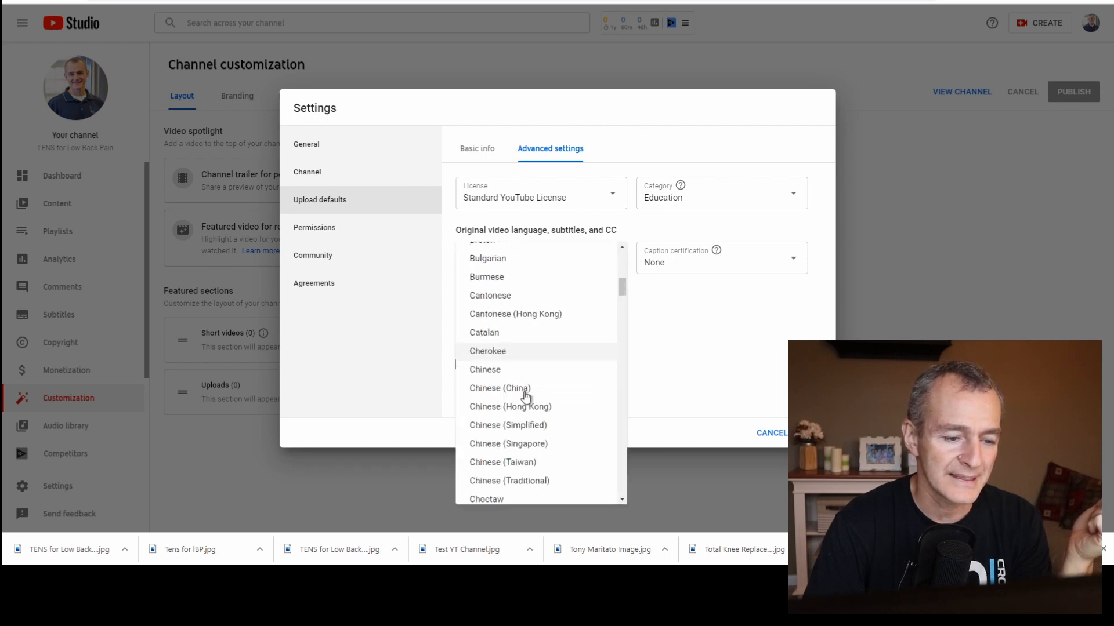
scroll(526, 396, down, 20)
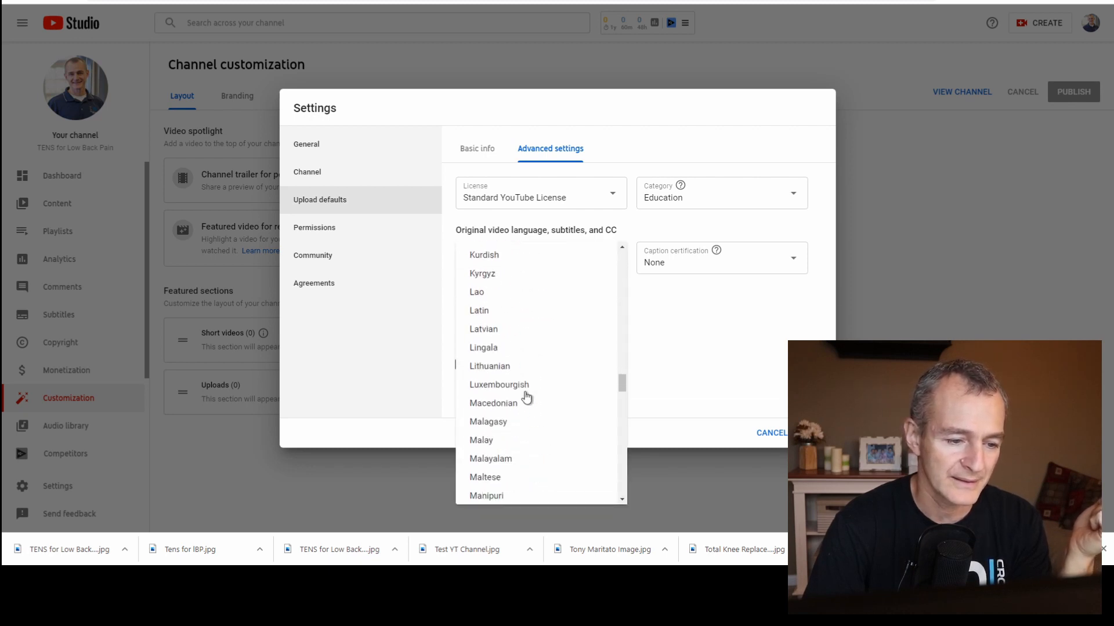
scroll(526, 397, up, 15)
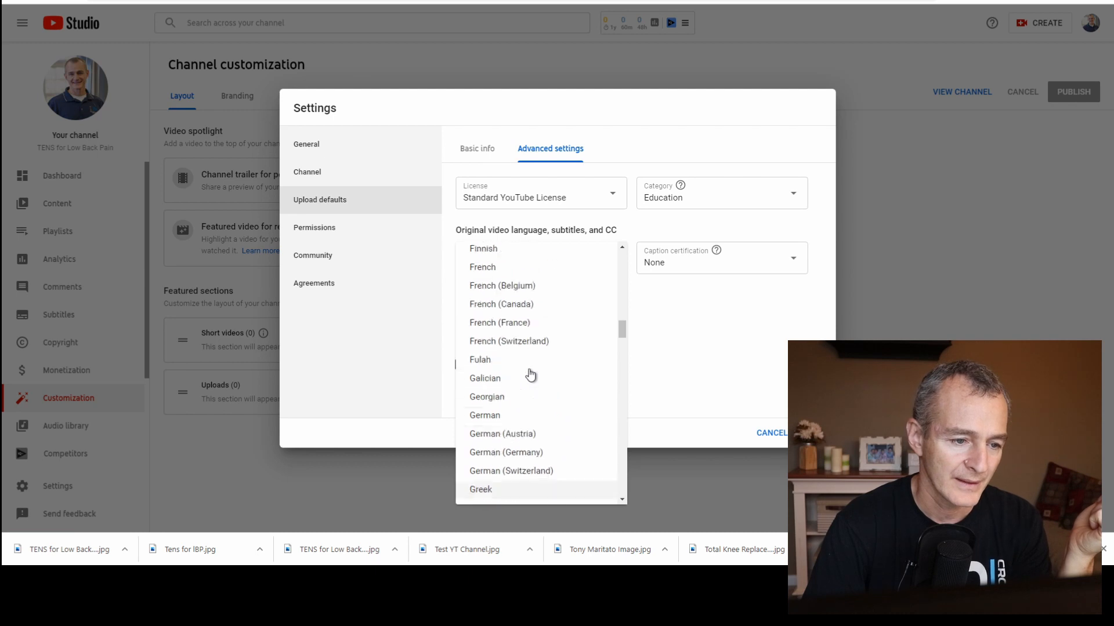
scroll(530, 373, up, 3)
click(547, 291)
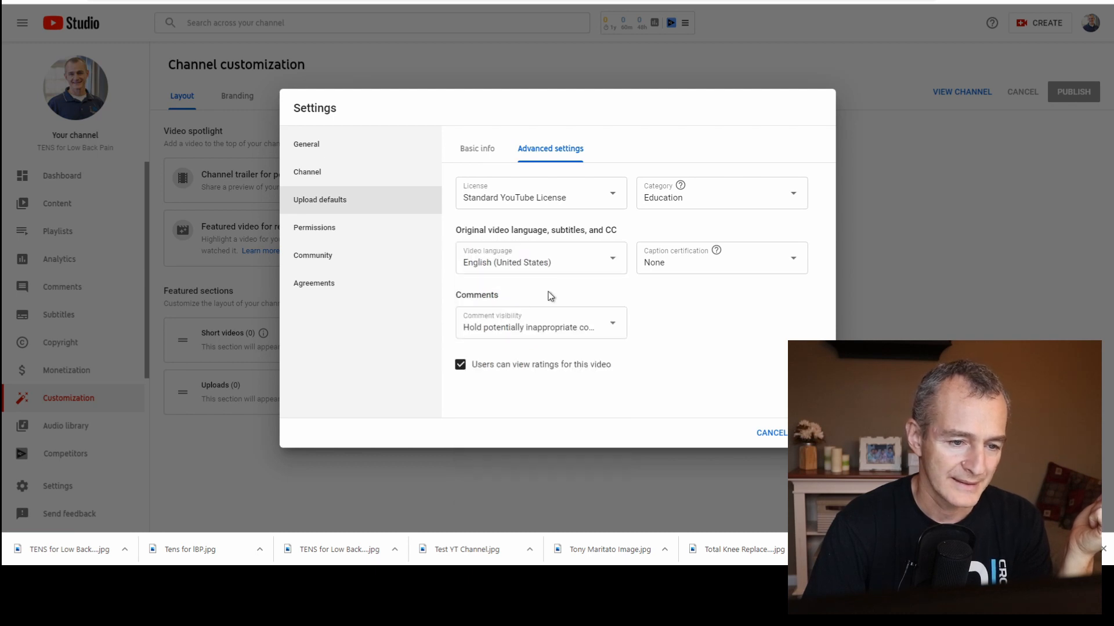
Set the caption certification to "This content has never aired on television in the U.S." and save the upload defaults.
click(697, 279)
click(455, 276)
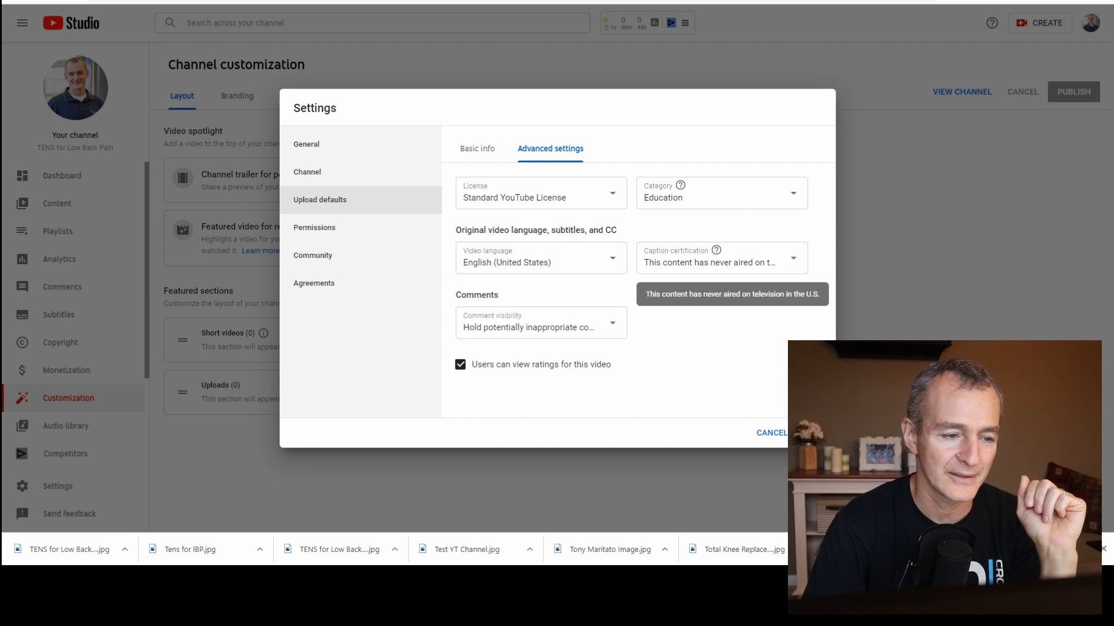
click(811, 433)
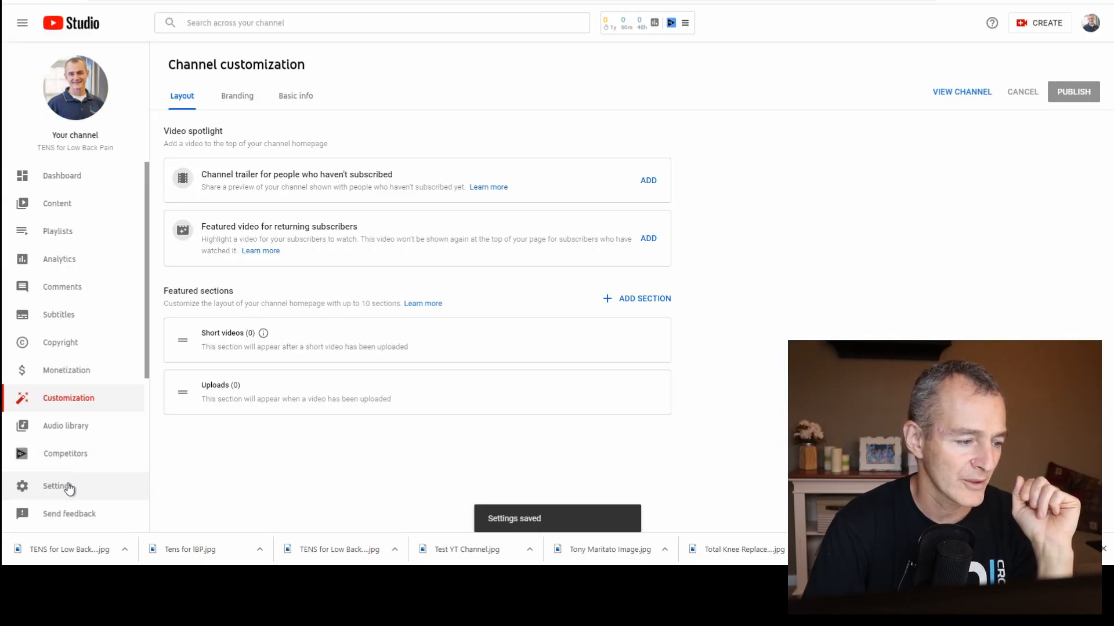
Reopen the settings and review the upload defaults, permissions, community filters and defaults, and agreements.
click(69, 488)
click(335, 209)
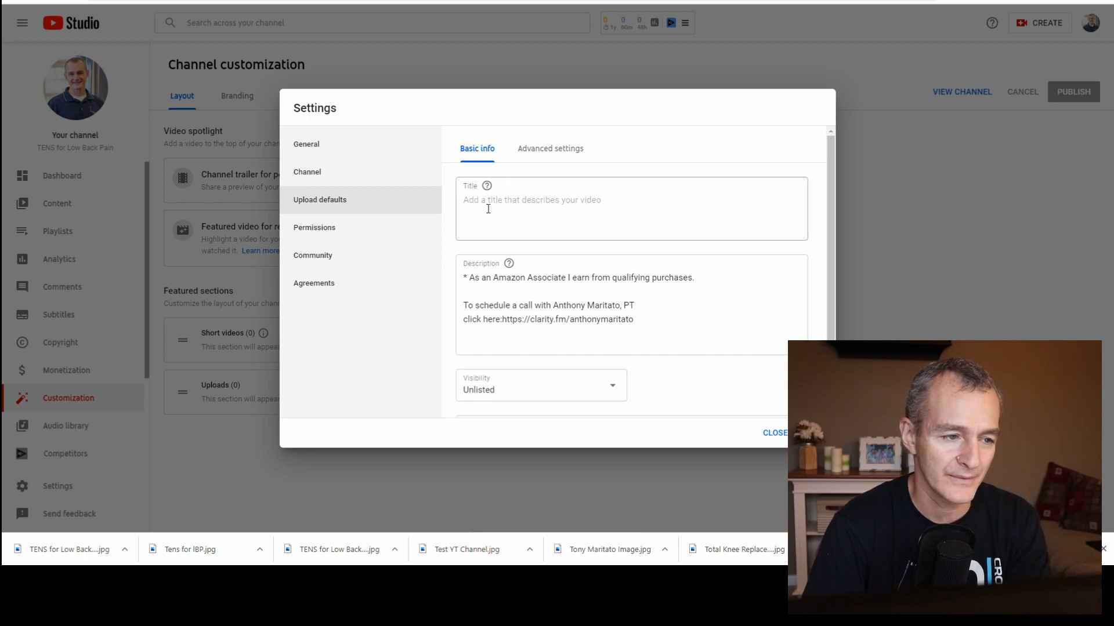
click(355, 230)
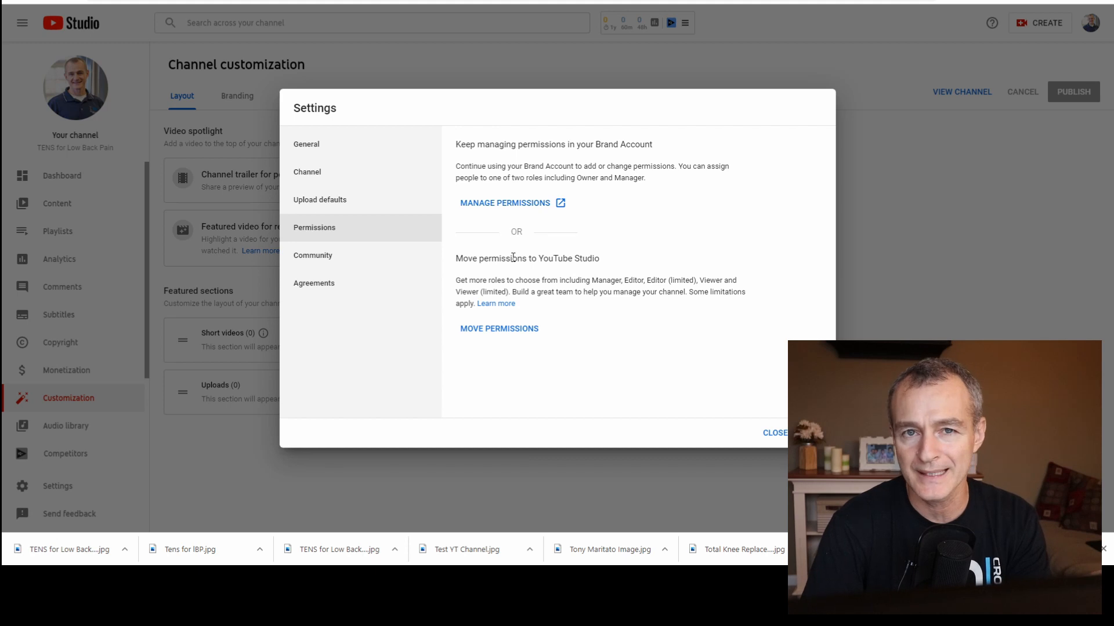
click(317, 262)
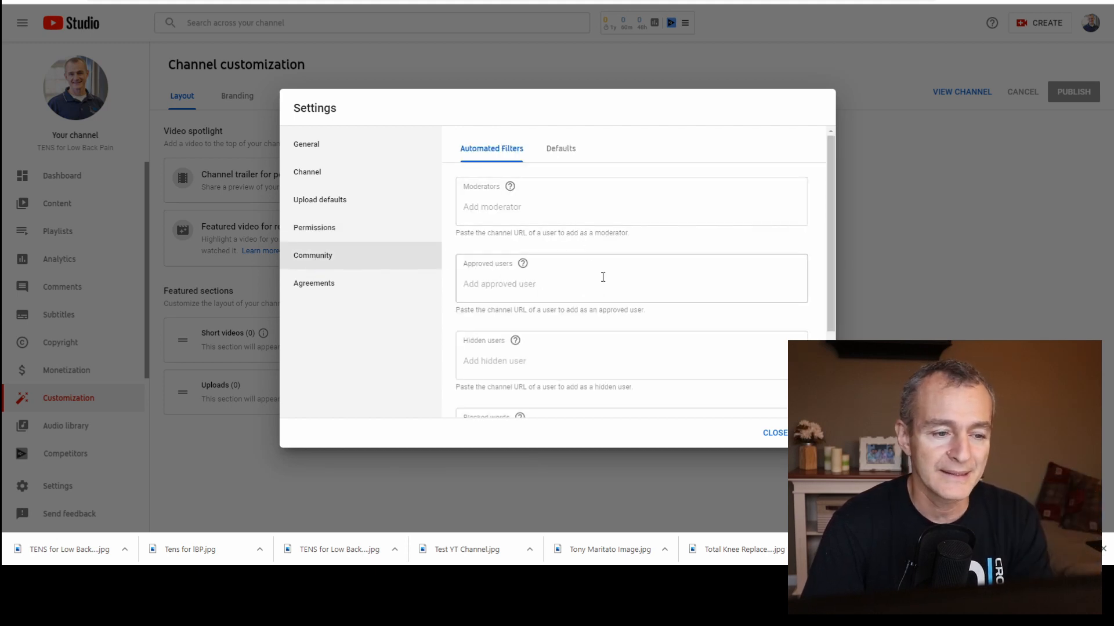
scroll(604, 279, down, 2)
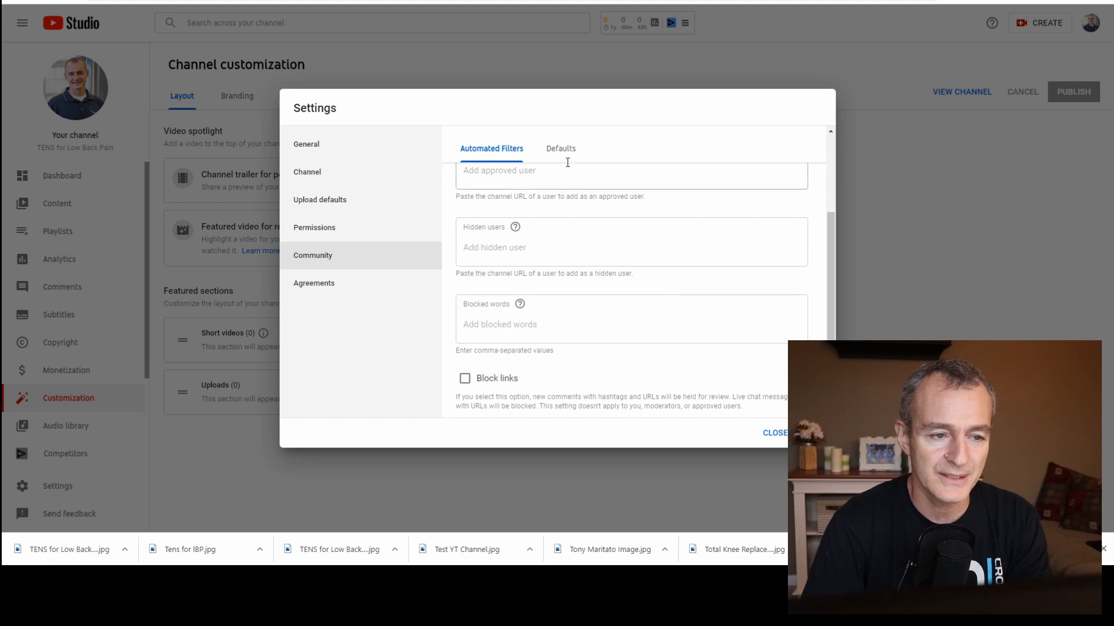
click(560, 146)
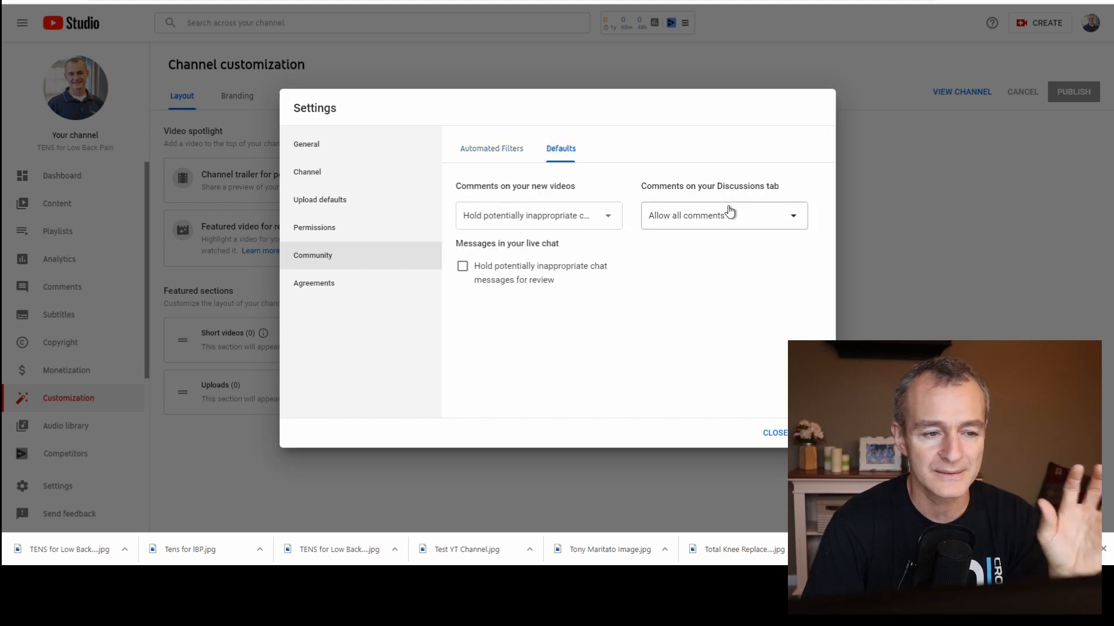
click(352, 281)
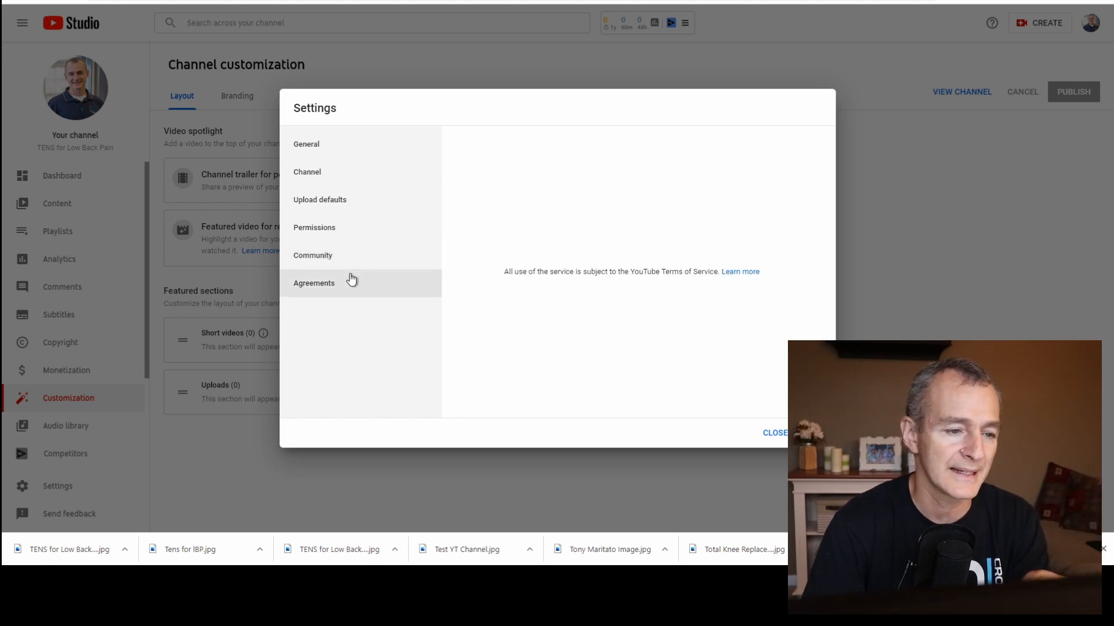
Close the settings and view the channel's public page.
click(776, 433)
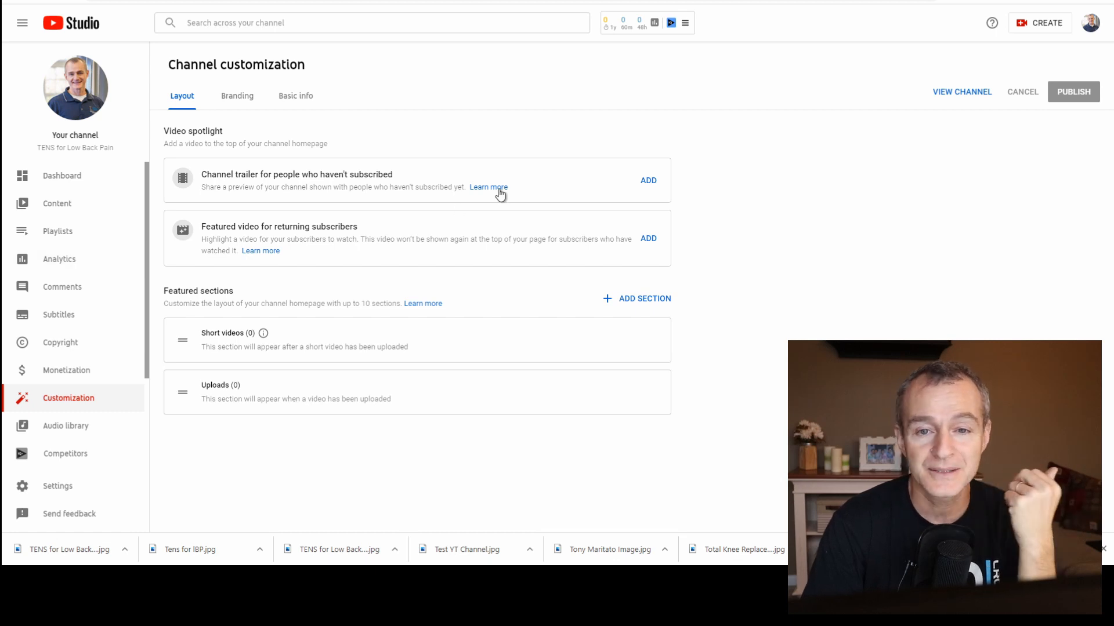
click(961, 92)
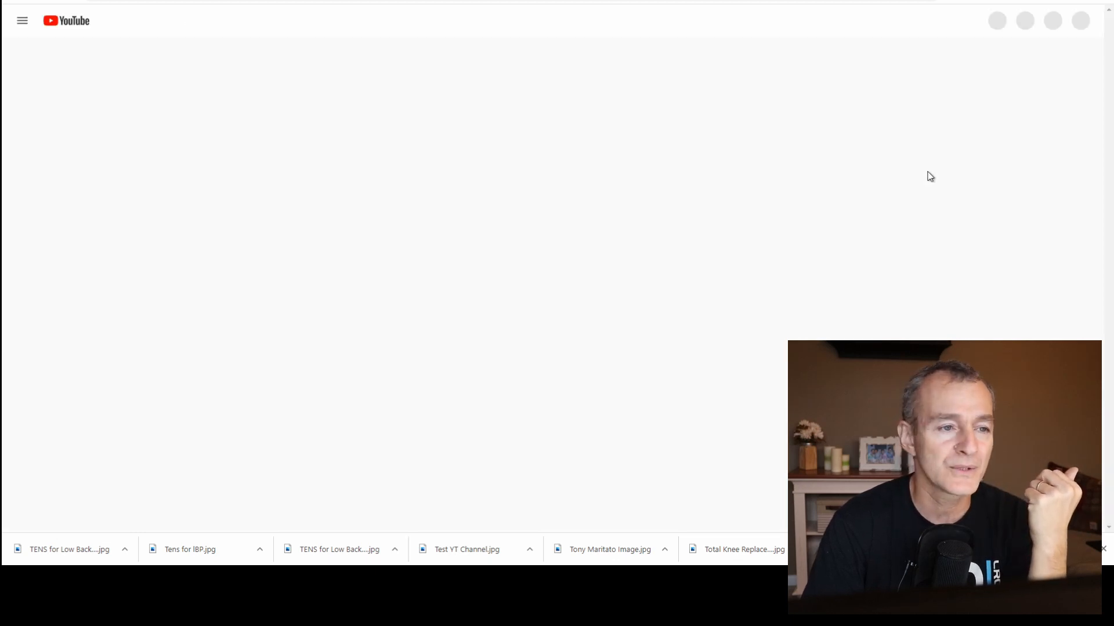